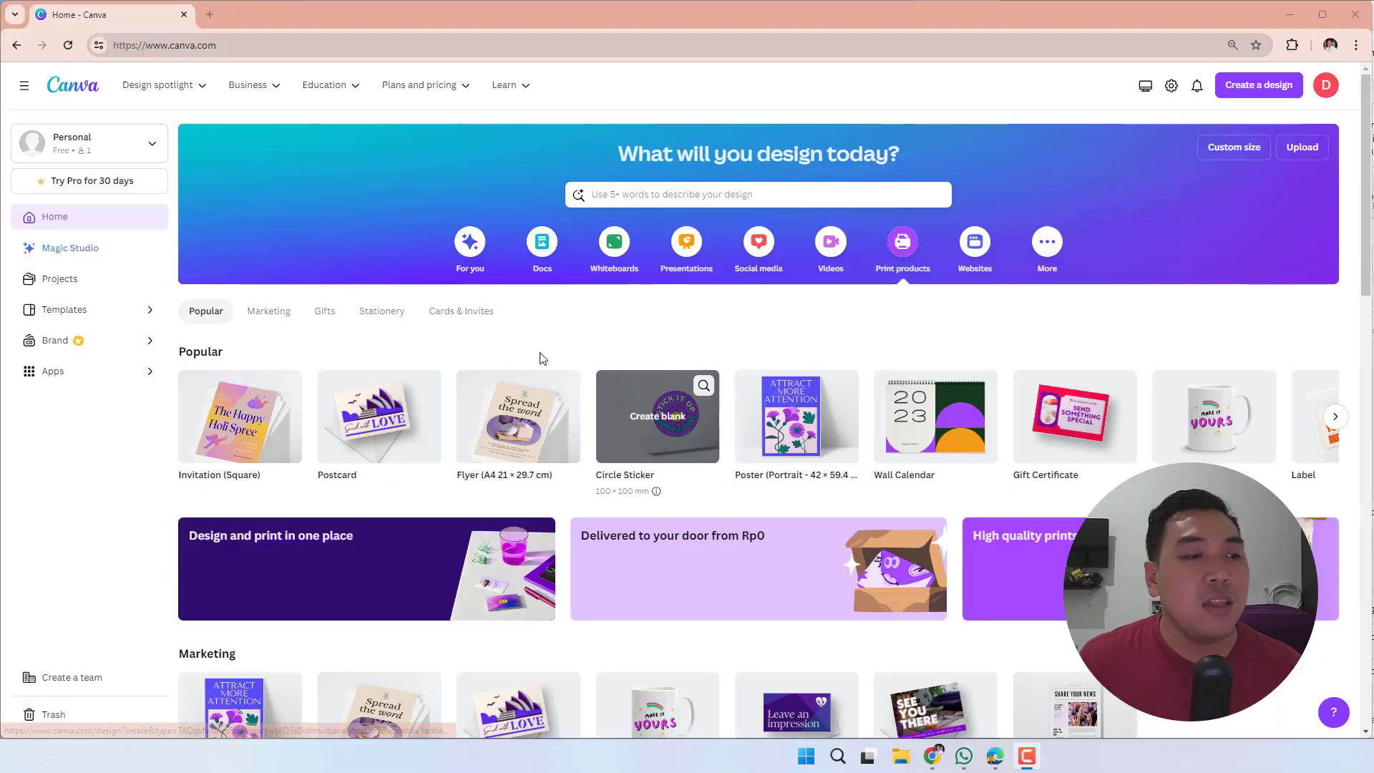
- Search the templates for "gift card"
click(660, 201)
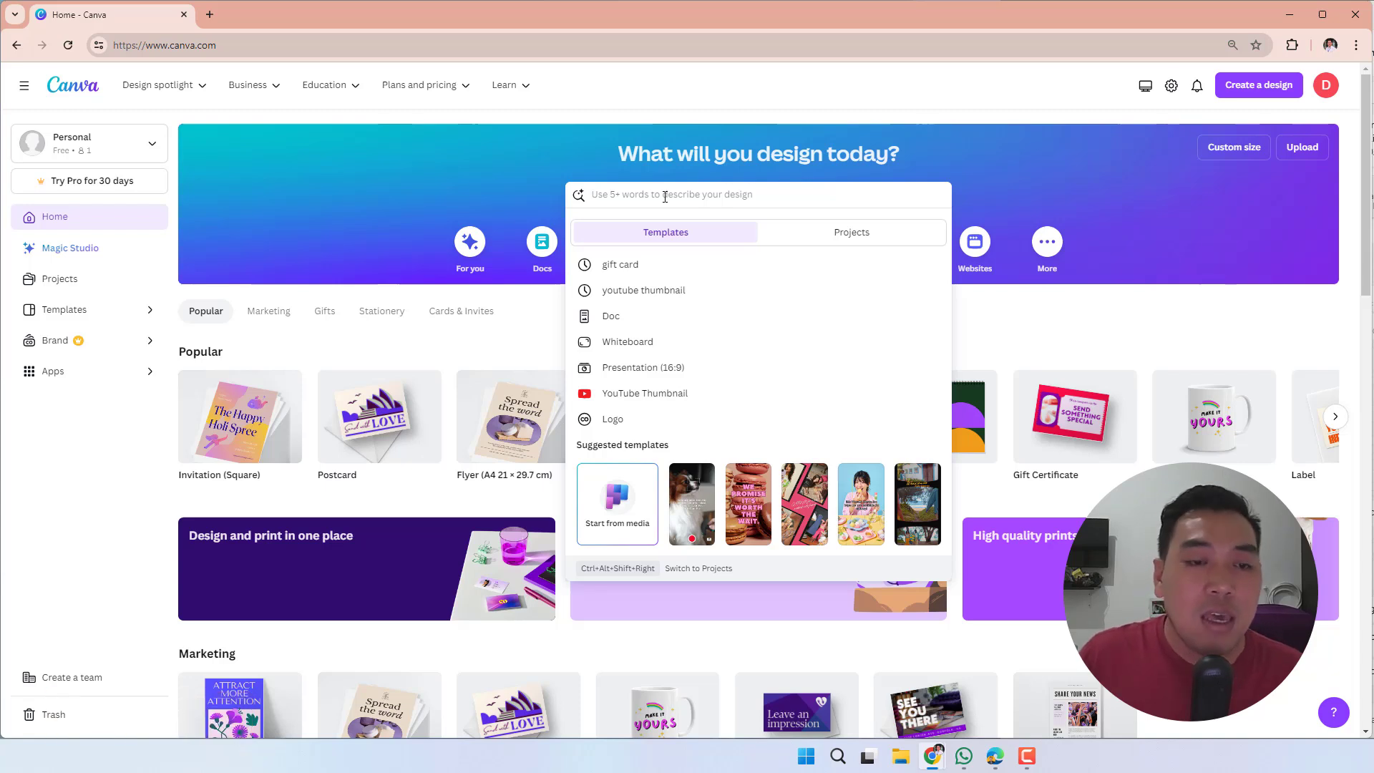
text(gift card)
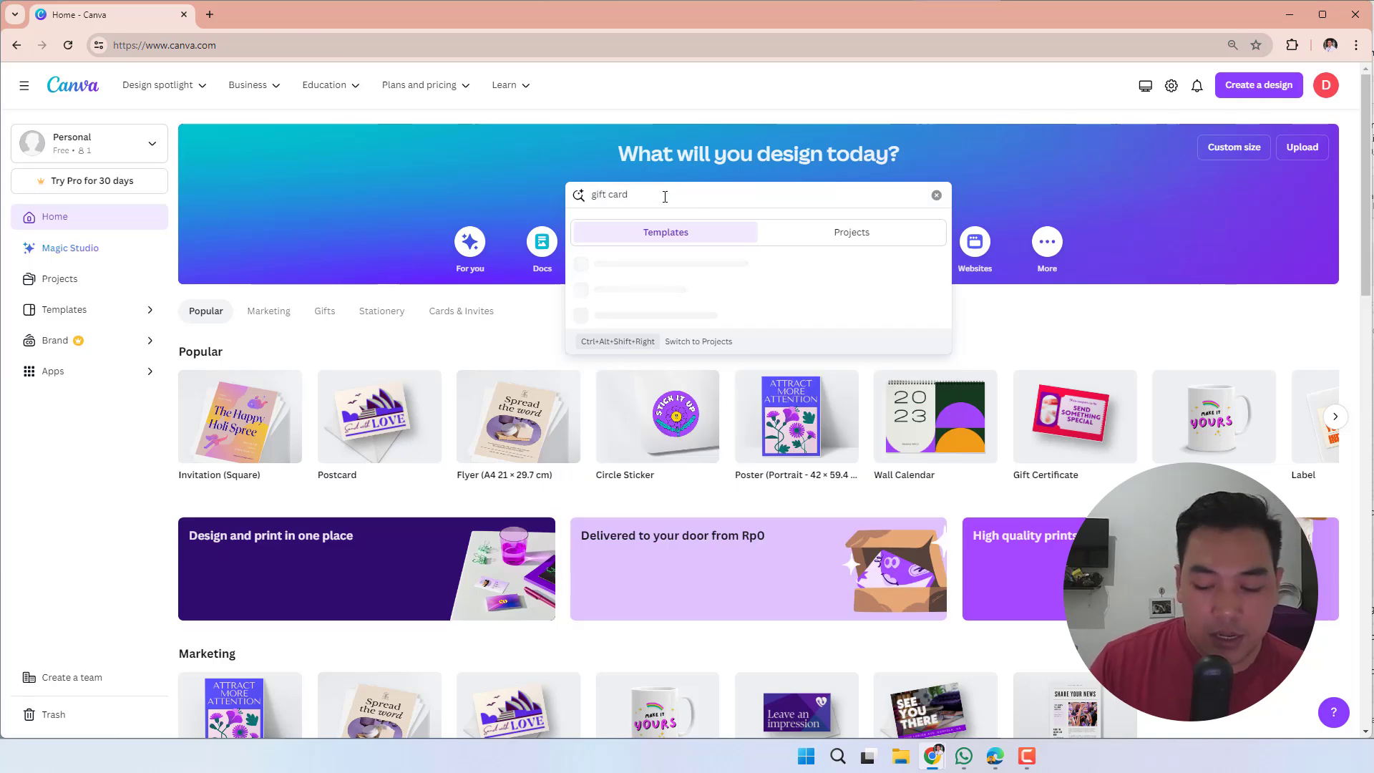
key(Return)
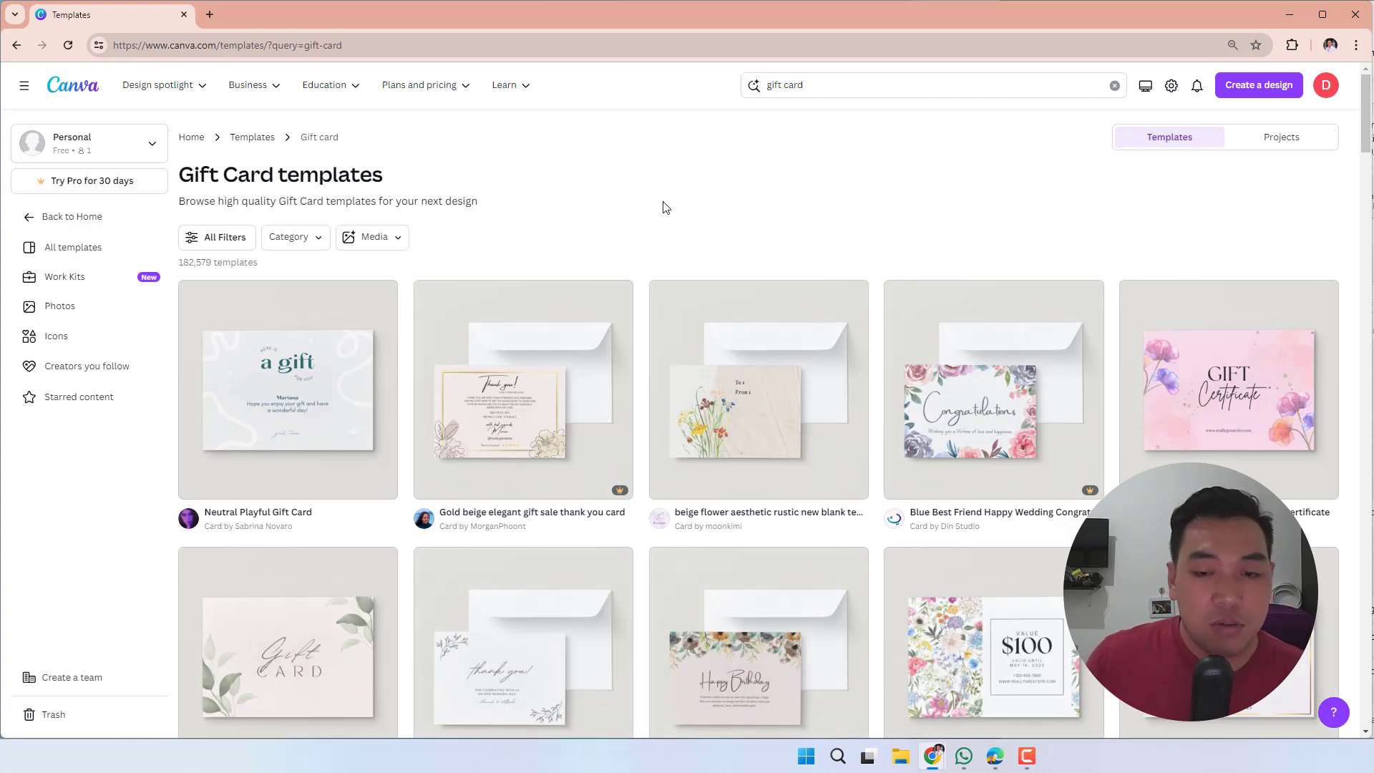
- Browse the gift card template results to compare the available designs and their free or Pro status
scroll(662, 209, down, 2)
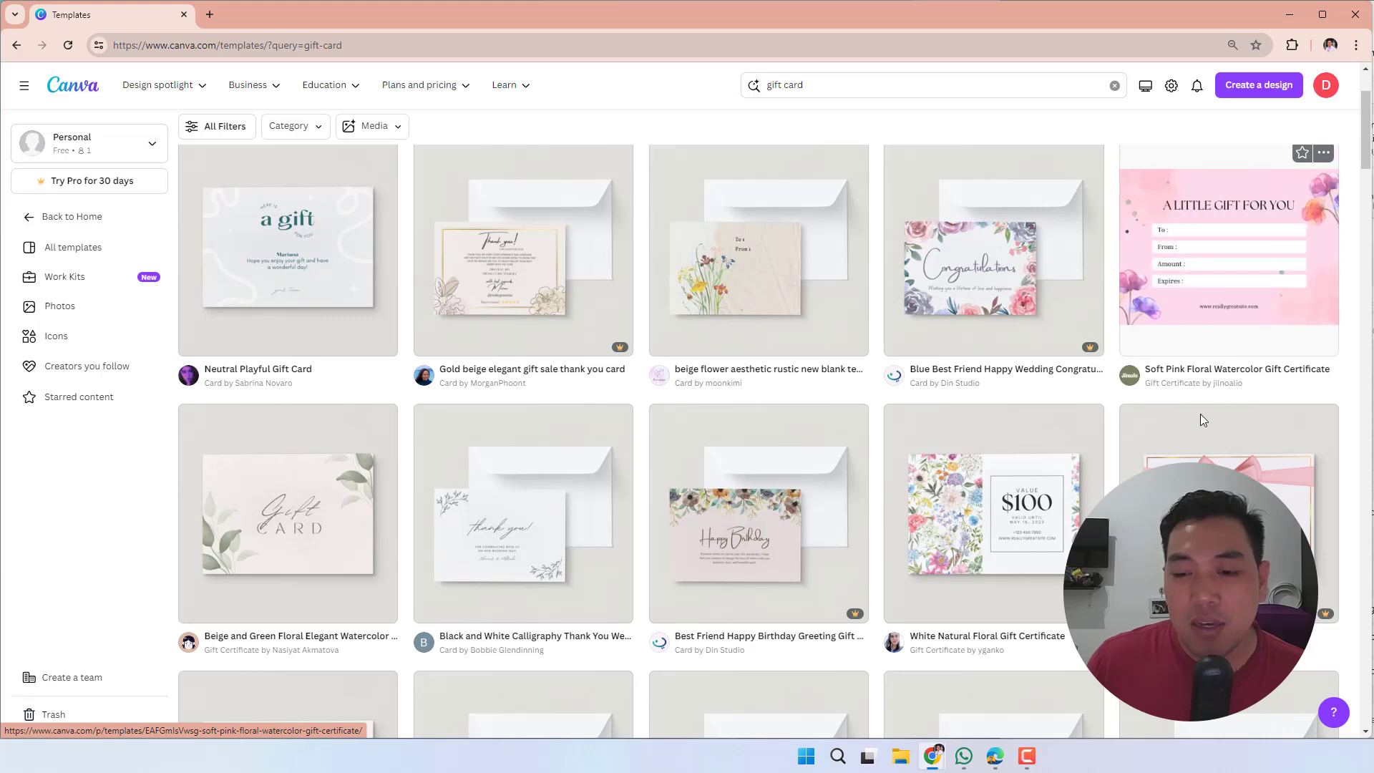
scroll(1200, 420, down, 3)
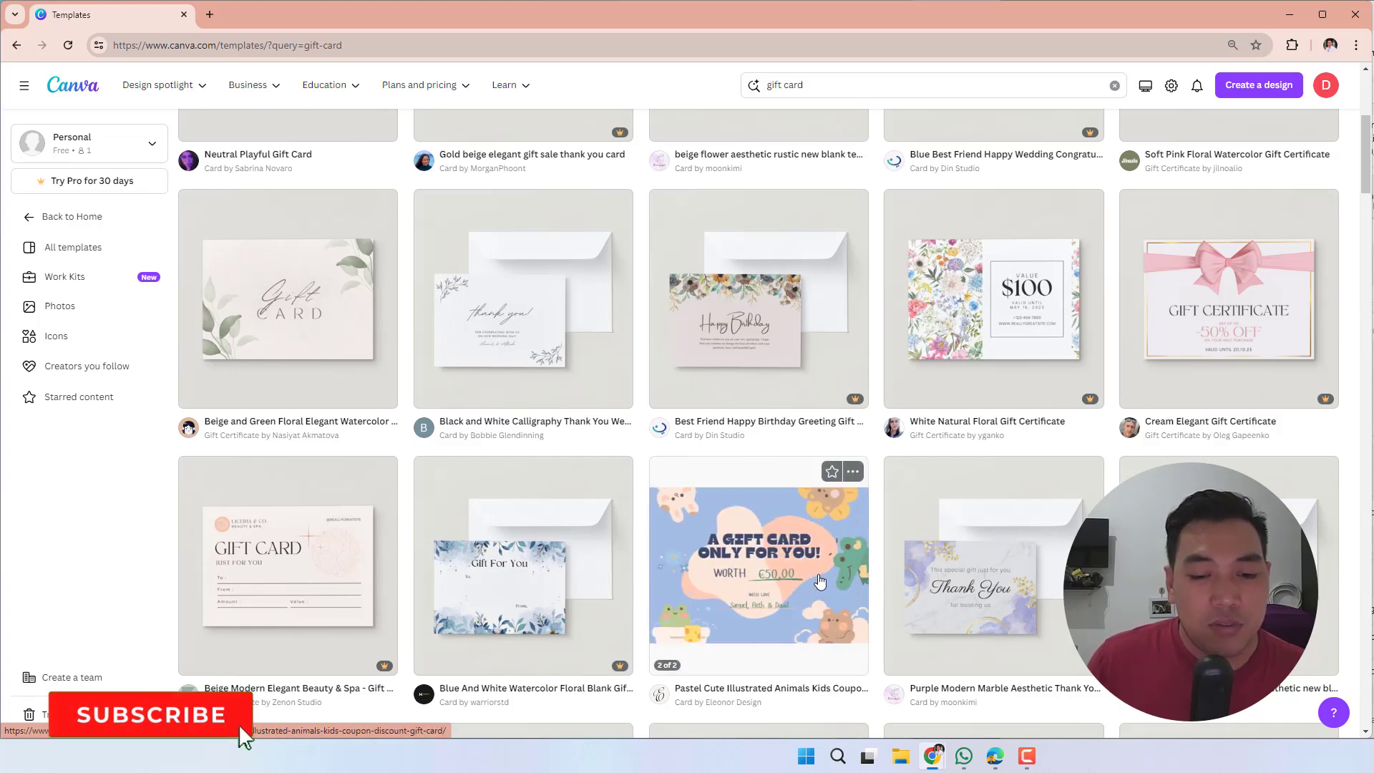
scroll(556, 453, down, 1)
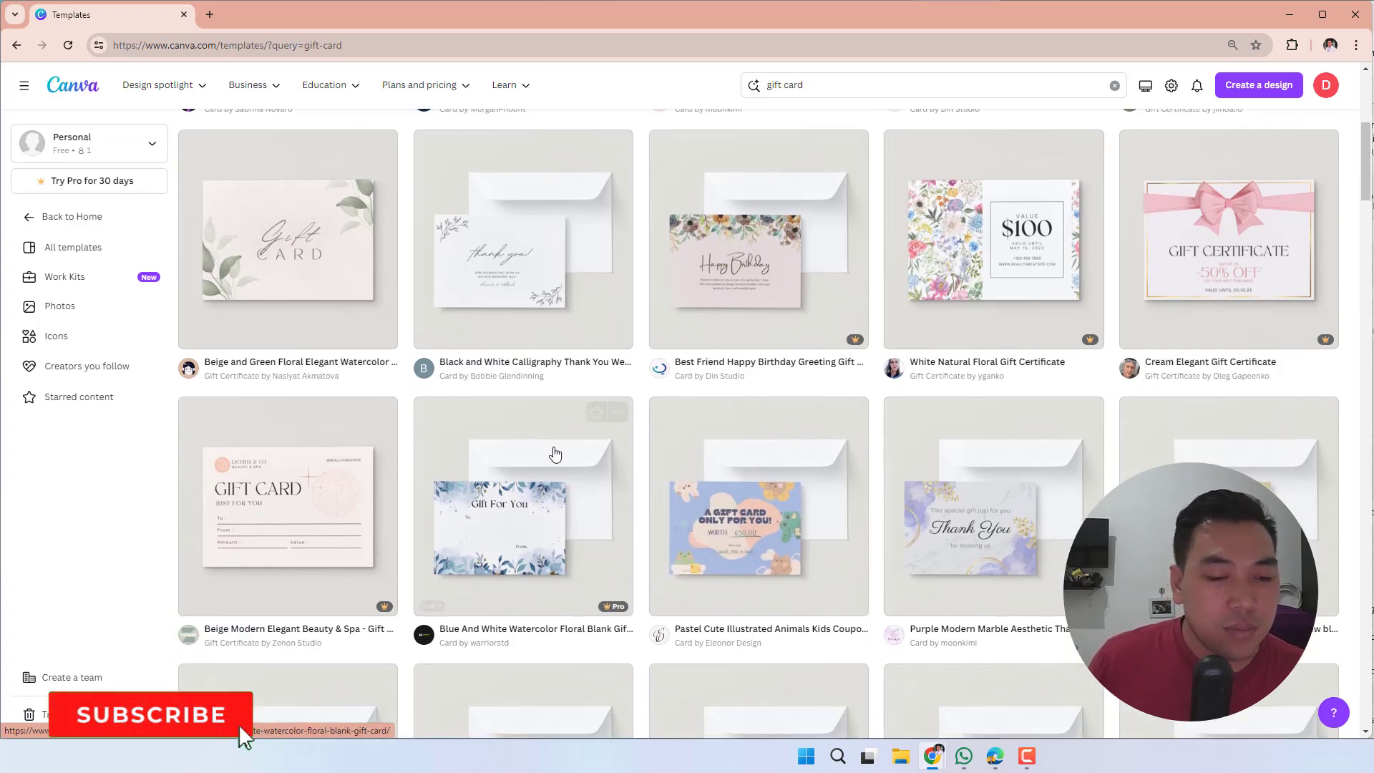
scroll(744, 390, down, 3)
scroll(745, 390, down, 3)
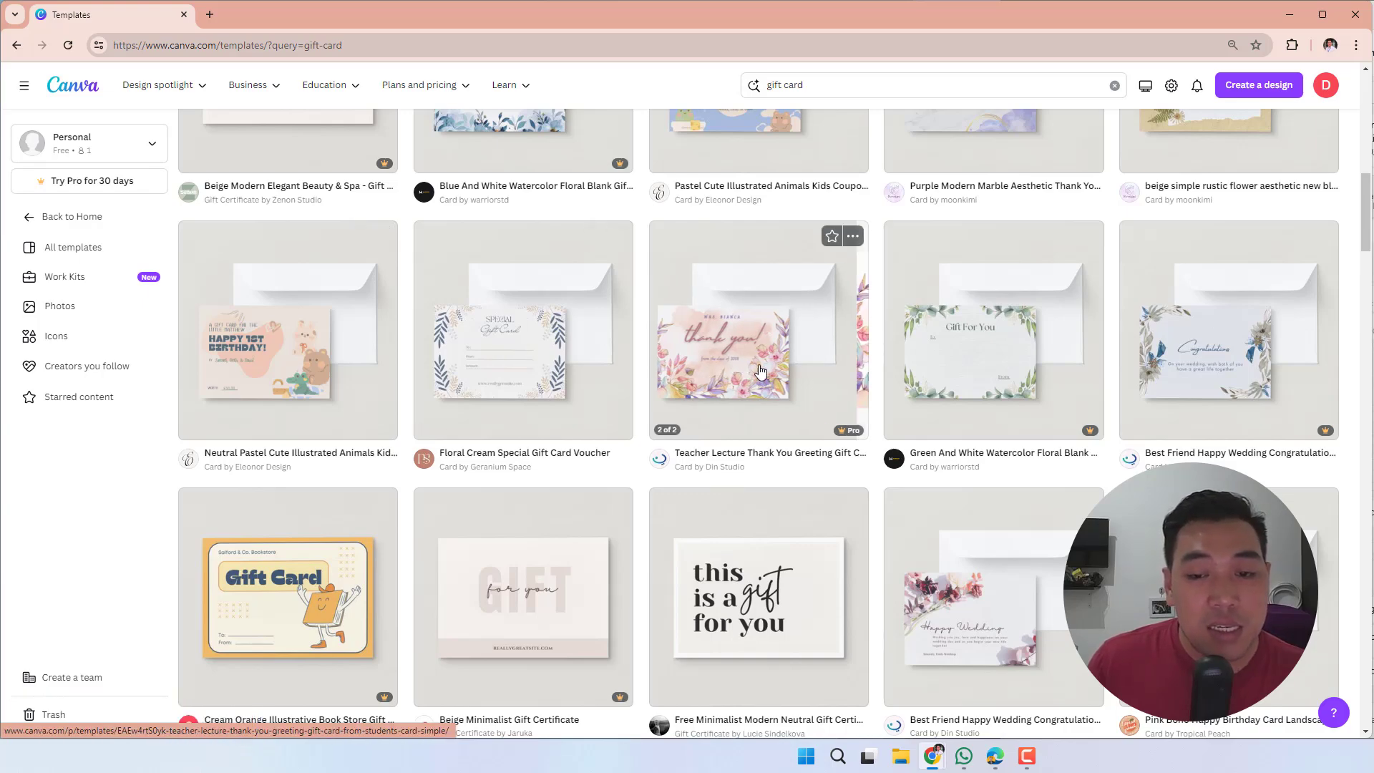
scroll(740, 354, down, 4)
scroll(735, 347, down, 5)
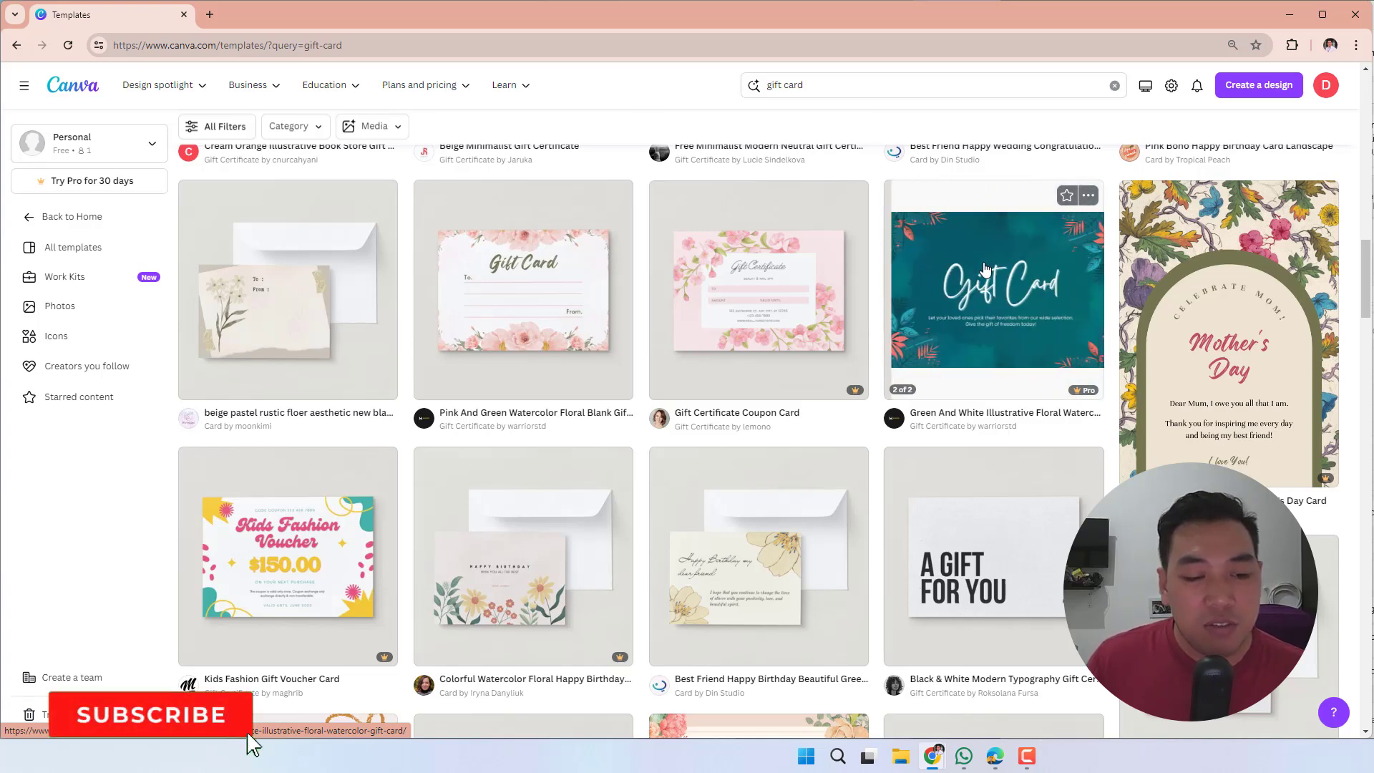
scroll(851, 309, down, 5)
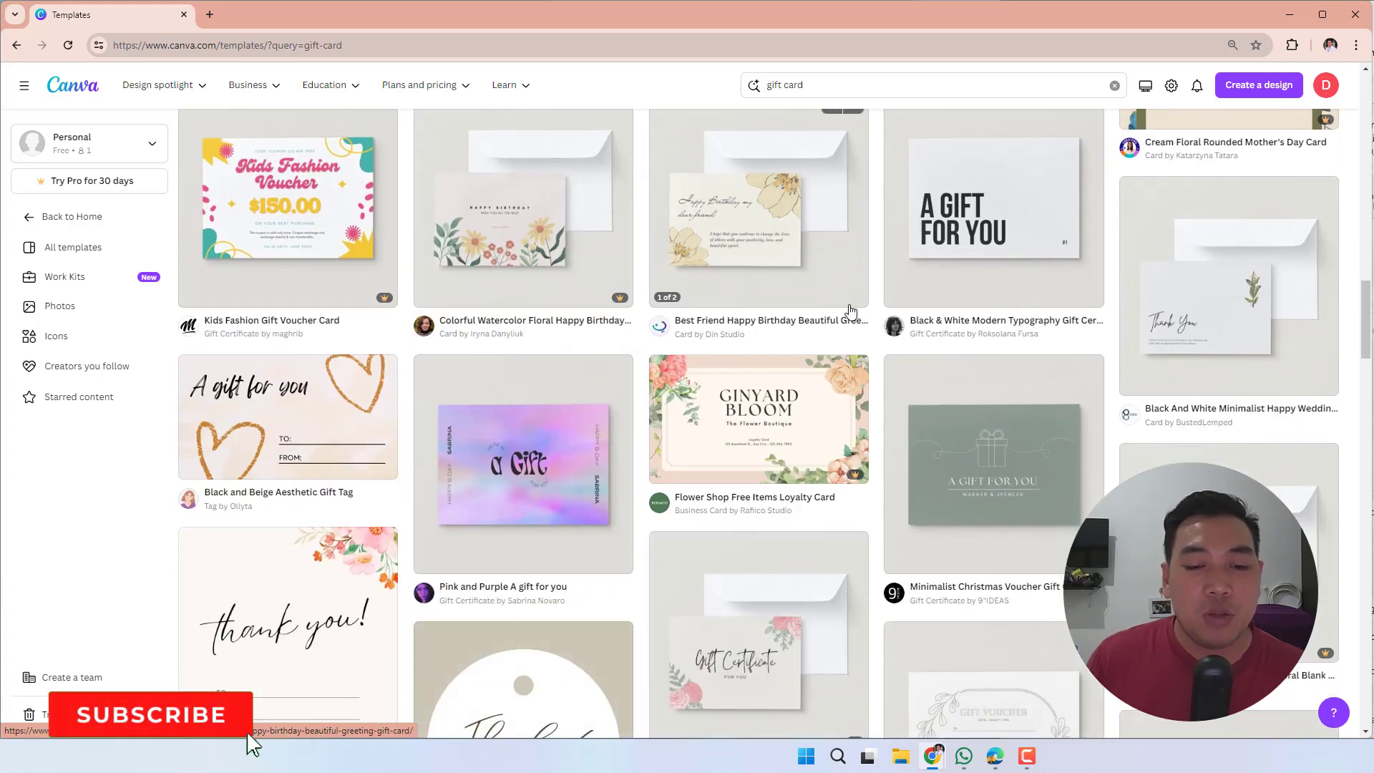
scroll(848, 302, down, 4)
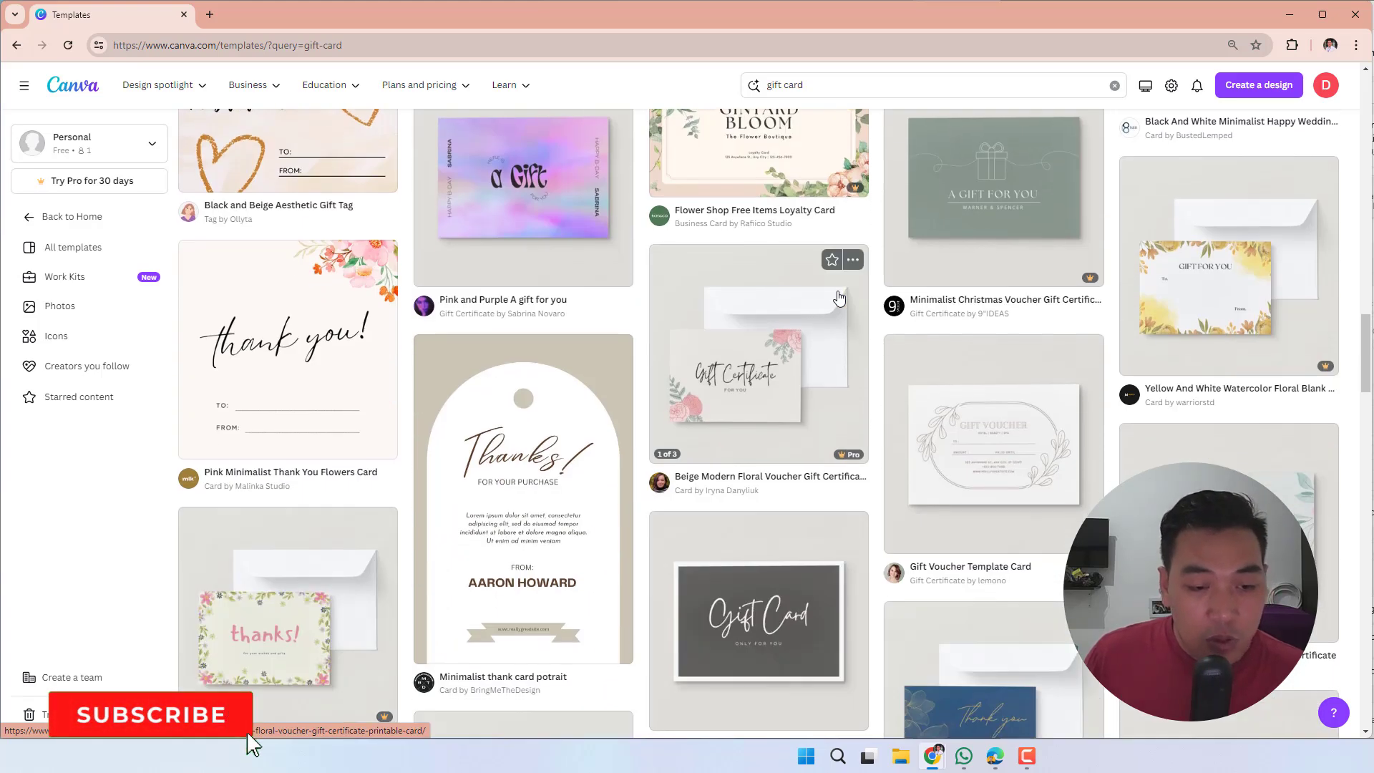
scroll(840, 299, down, 5)
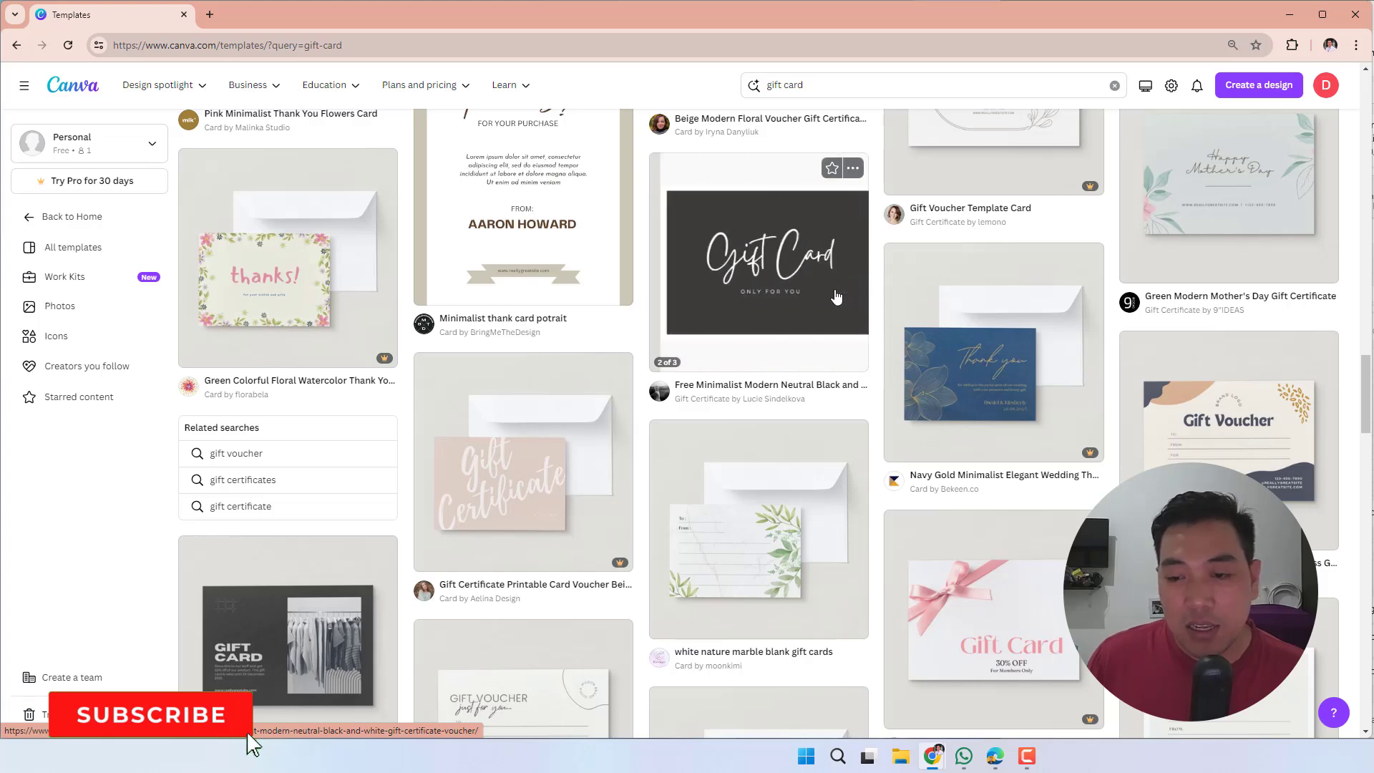
scroll(835, 295, down, 6)
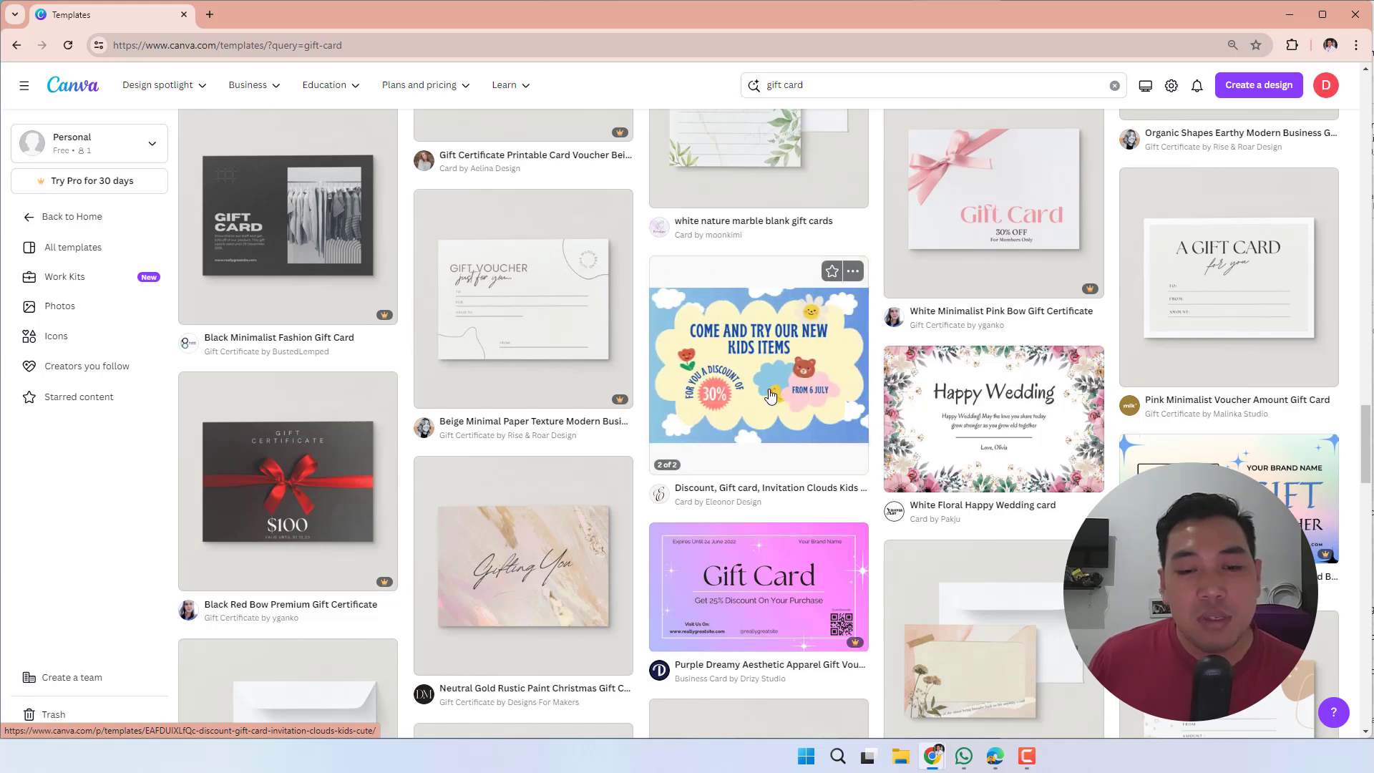
scroll(758, 383, down, 5)
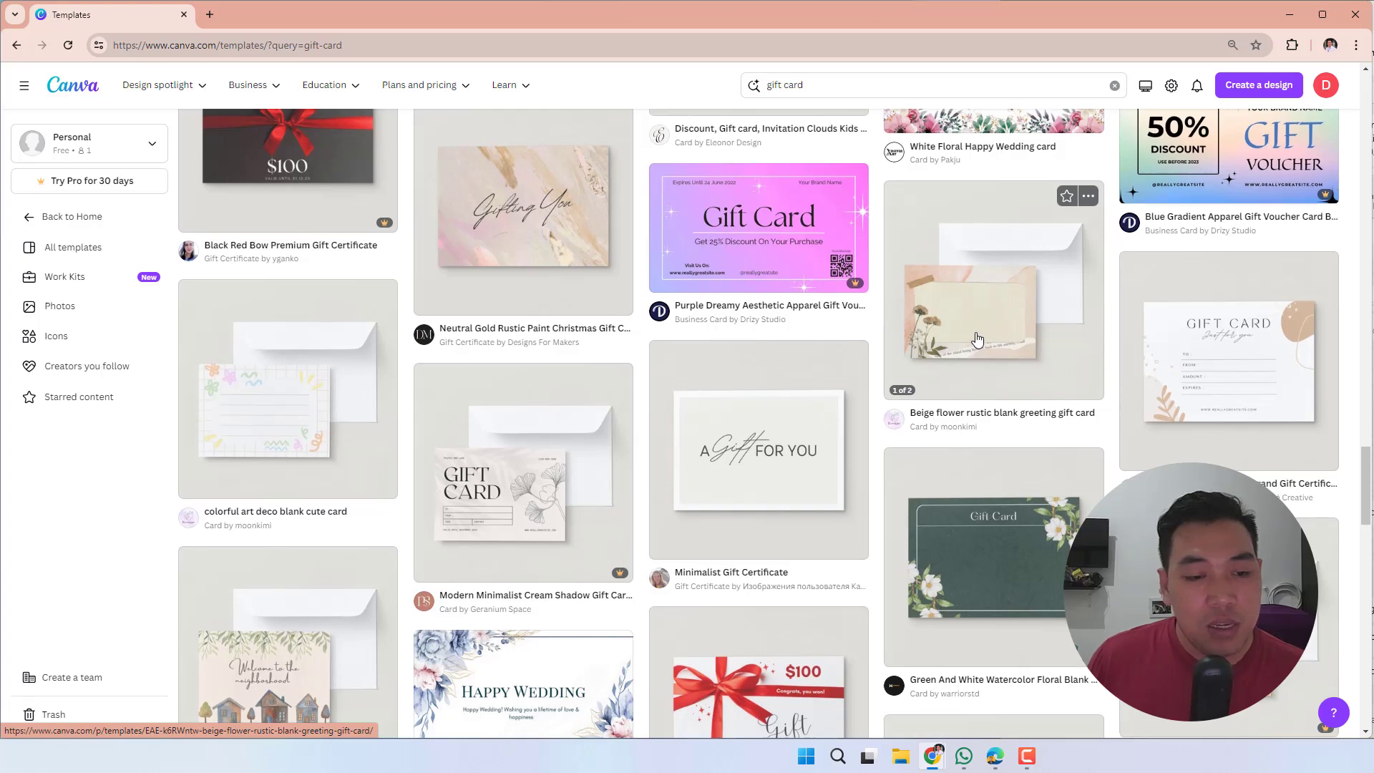
scroll(976, 345, down, 1)
scroll(321, 334, down, 5)
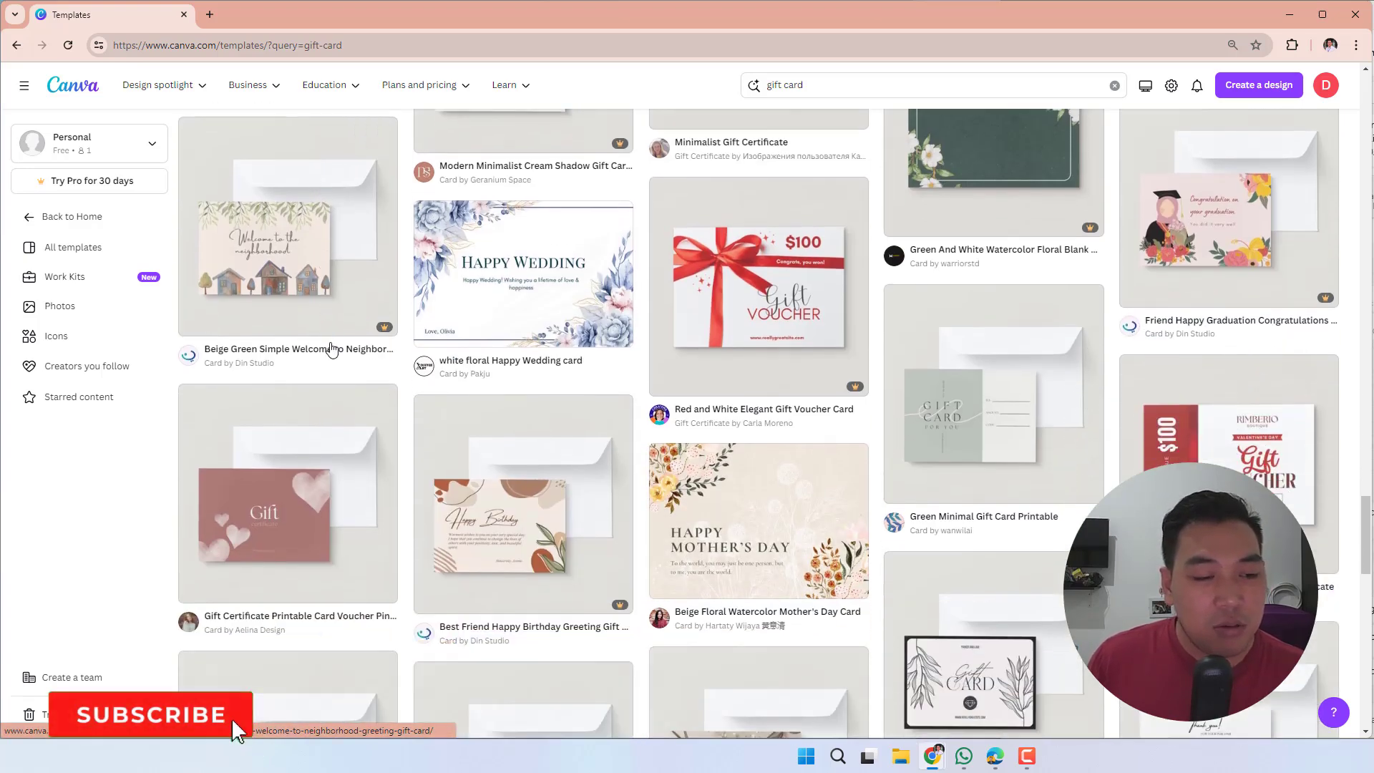
scroll(333, 353, down, 6)
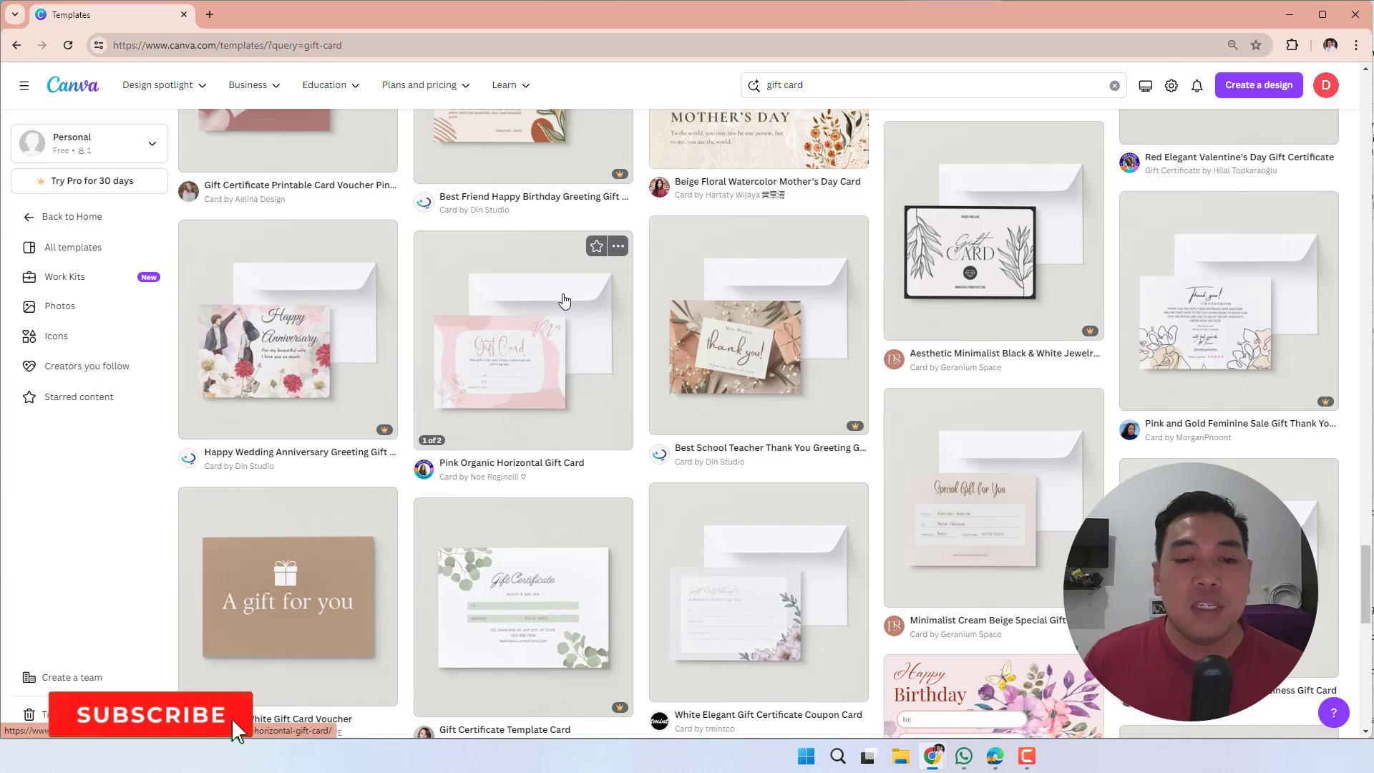
- Open the Best School Teacher Thank You Greeting Gift Card Simple template in a new browser tab and look through its preview images
right_click(724, 305)
click(752, 307)
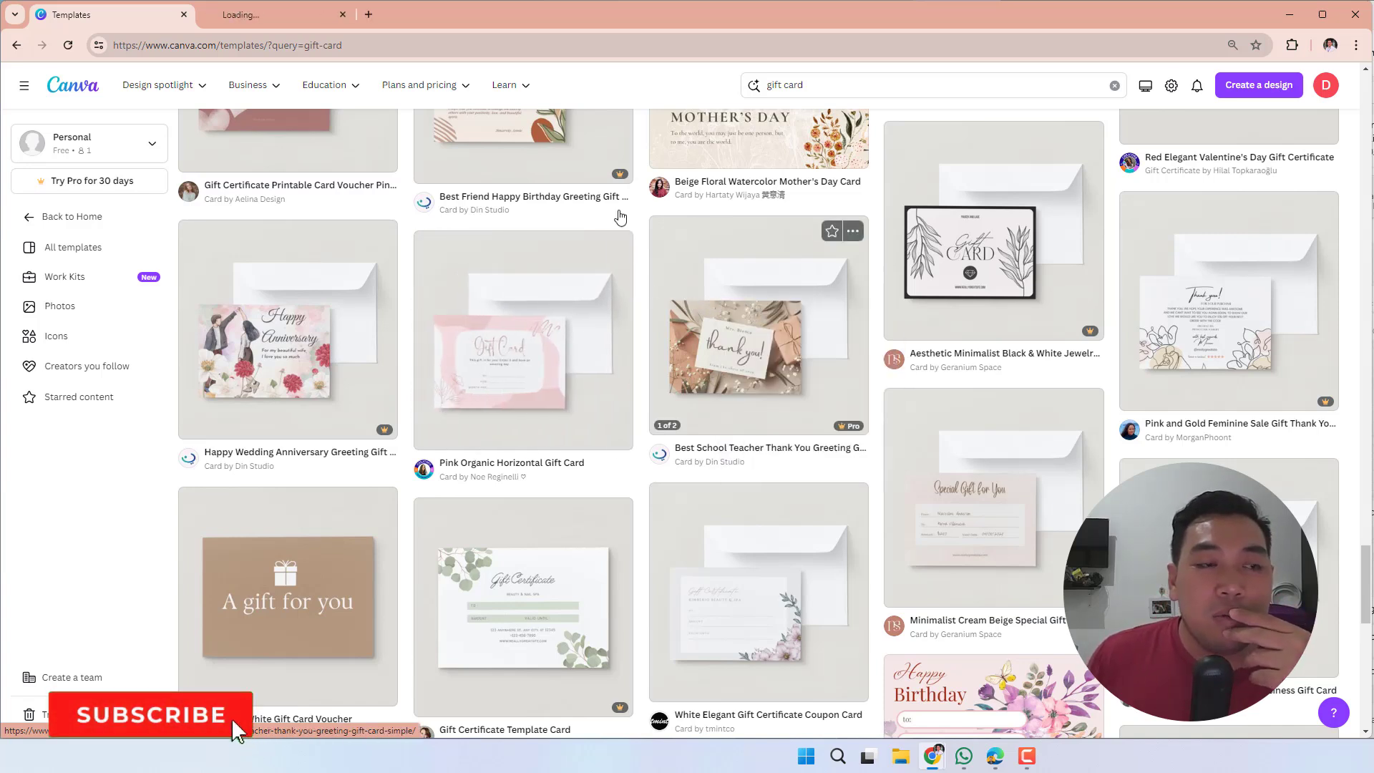
click(294, 7)
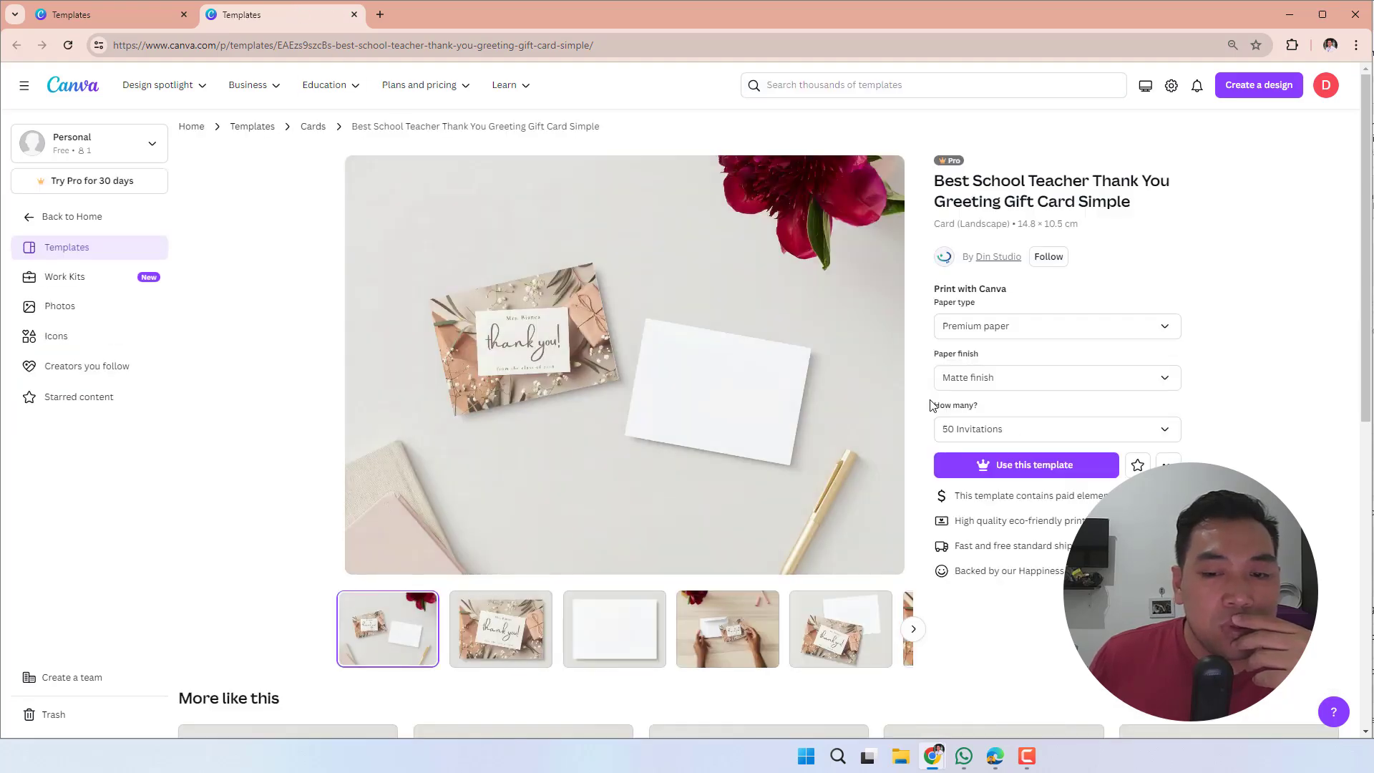
click(499, 607)
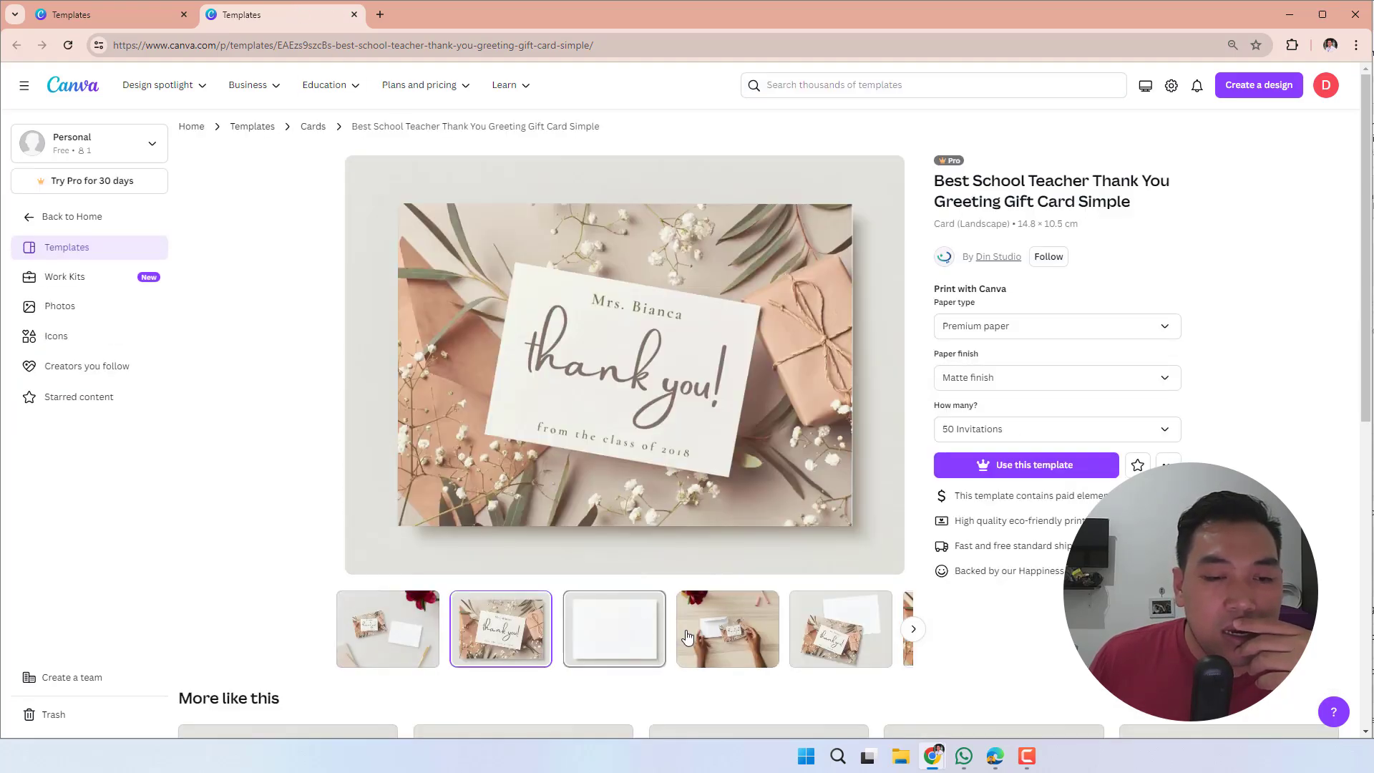
click(723, 639)
click(814, 652)
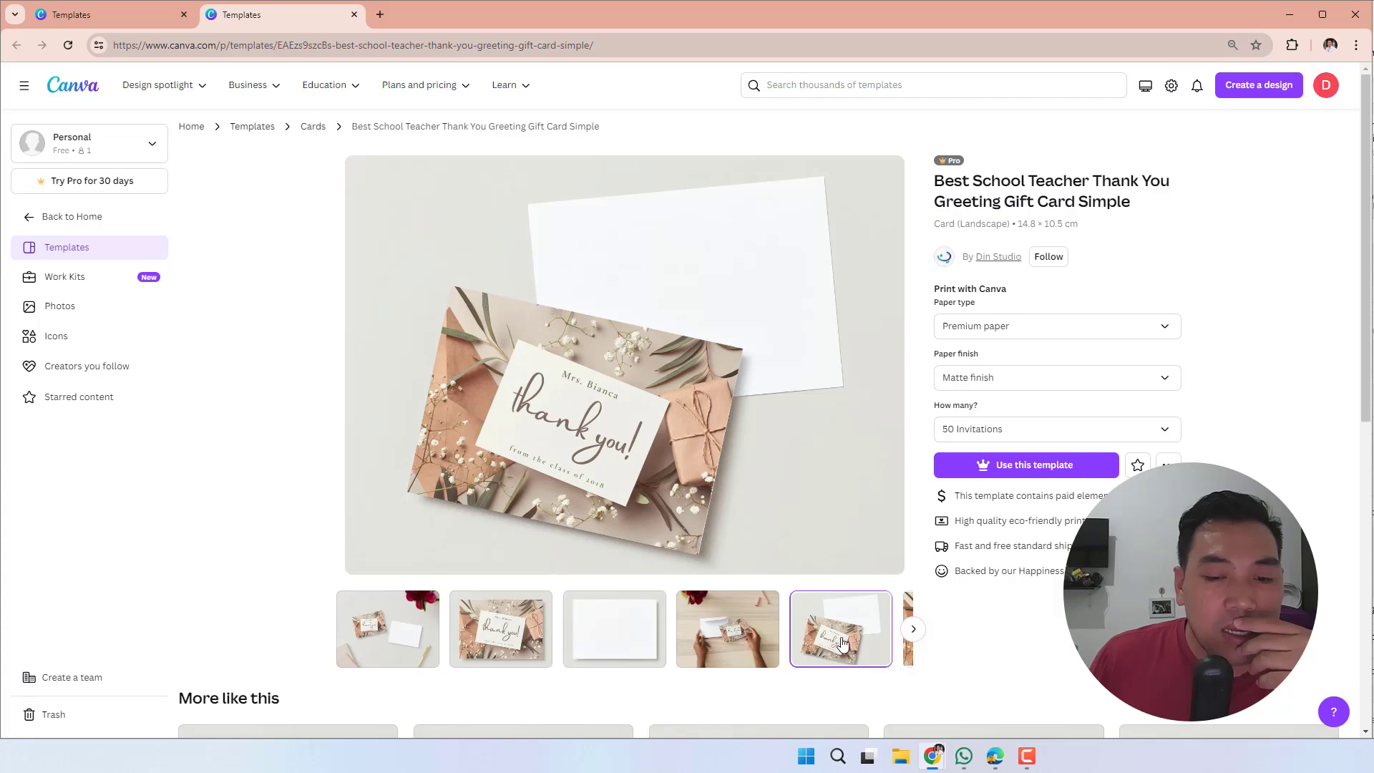
click(913, 628)
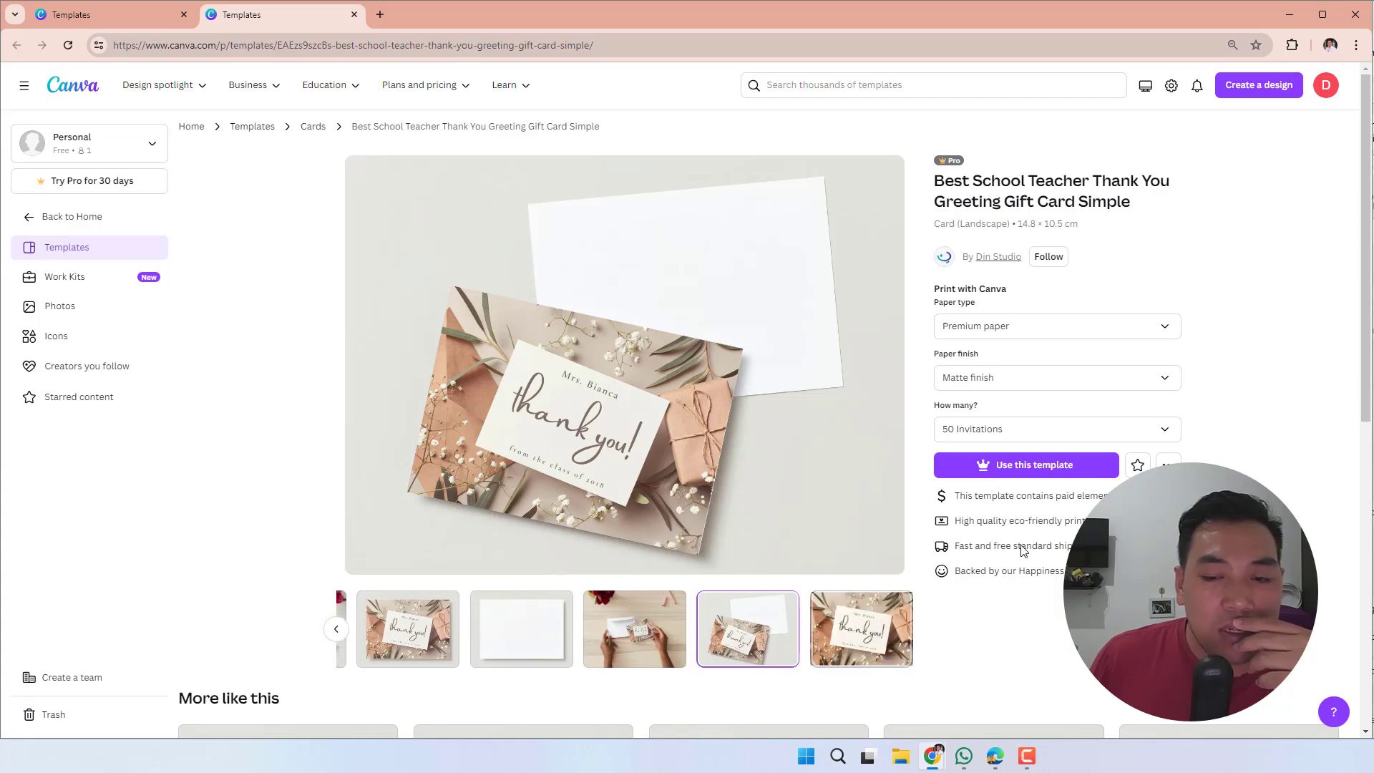
- Try to use the Best School Teacher thank-you template, dismiss the Canva Pro offer and close the template's page
click(1053, 466)
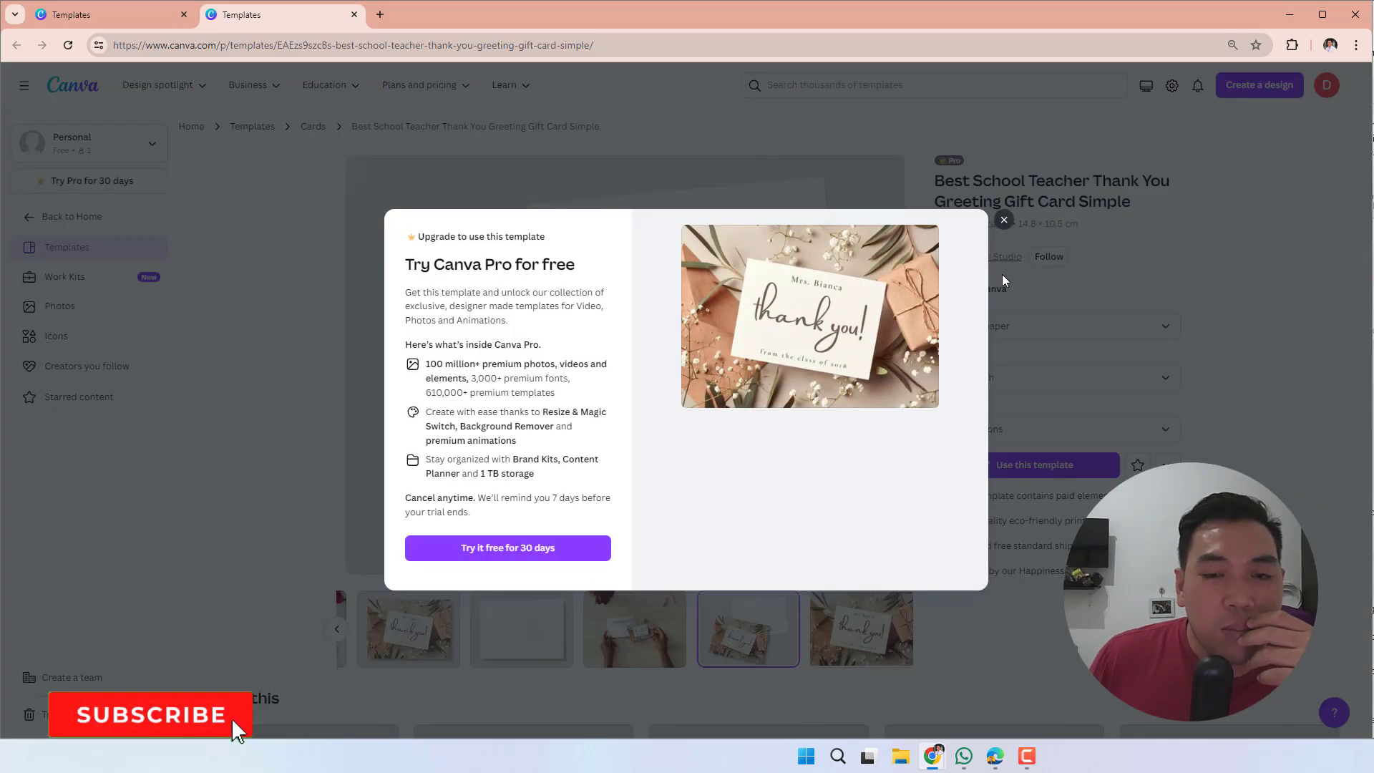
click(1004, 221)
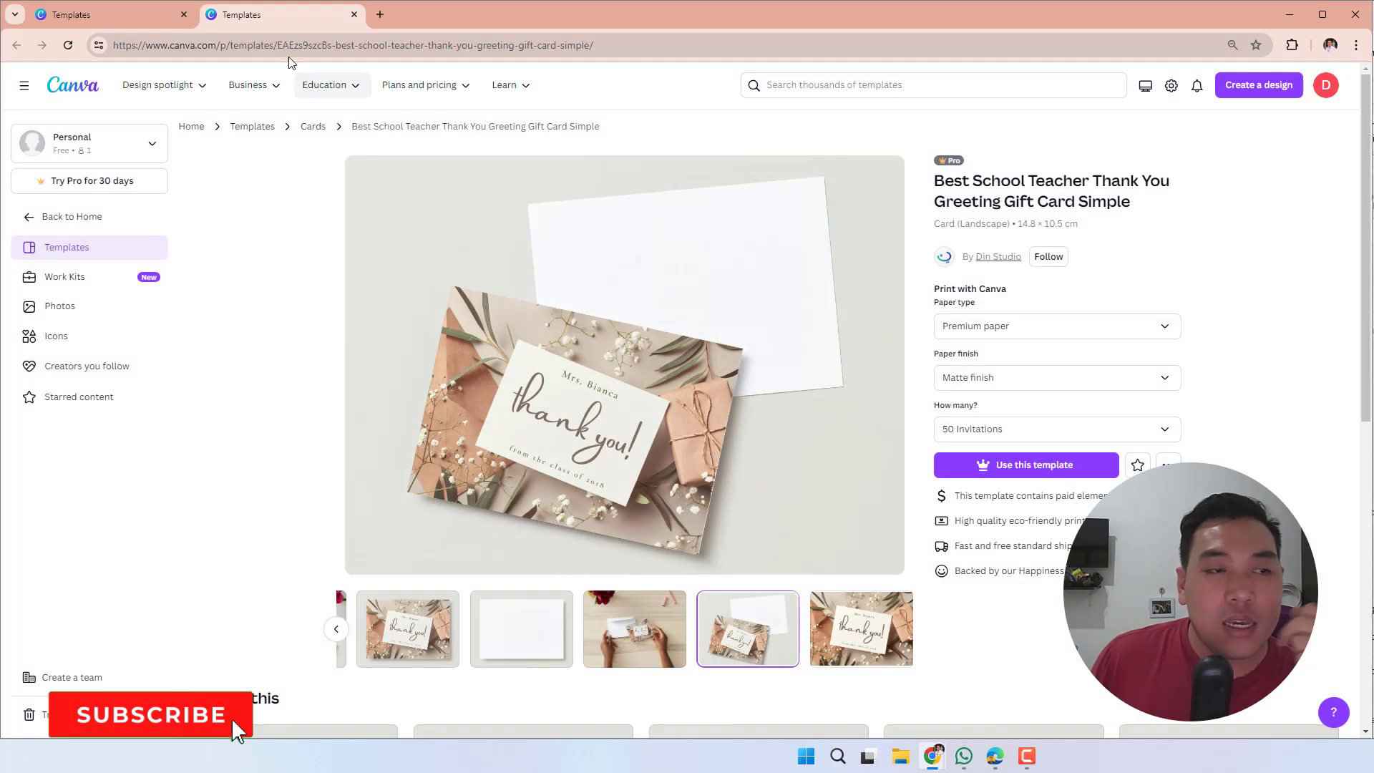
click(354, 15)
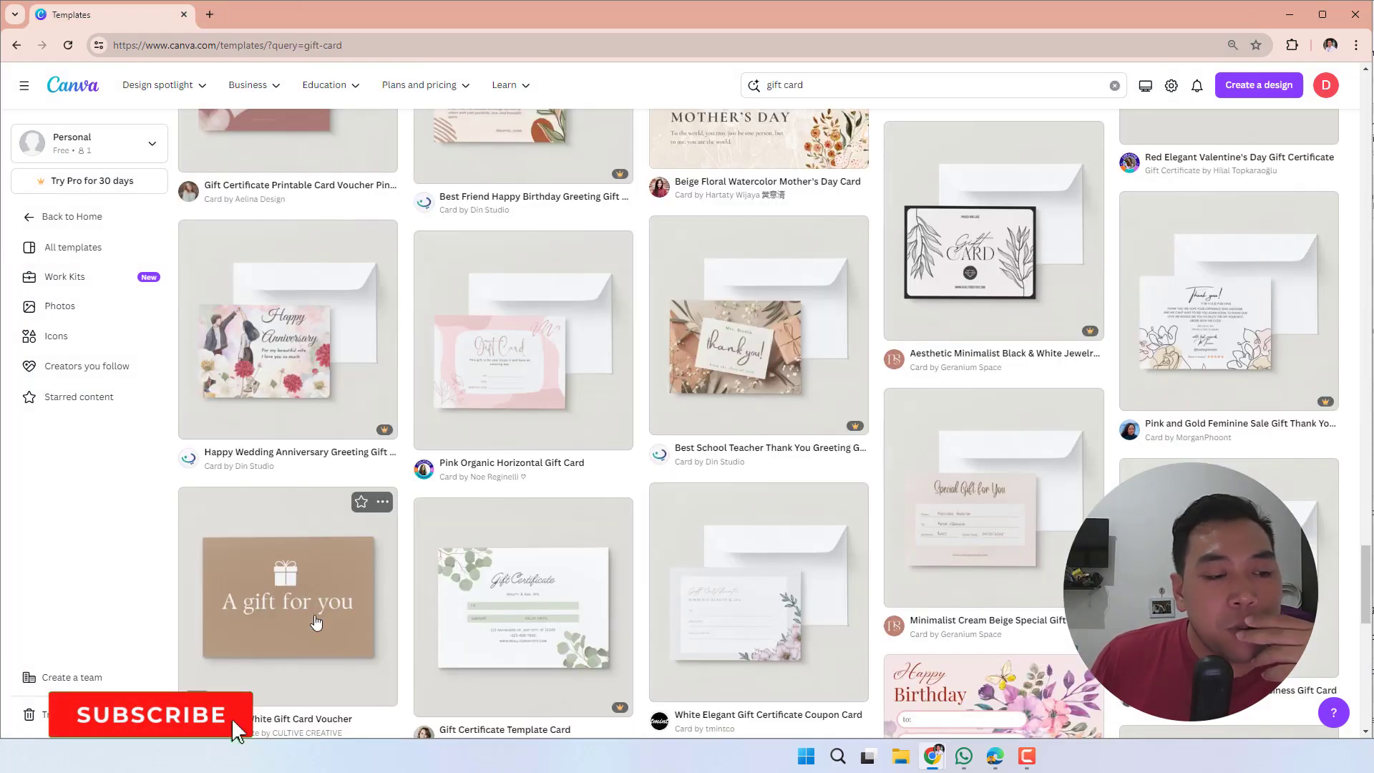
- Find the Green And White Watercolor Floral Blank gift card among the results and open it in a separate browser tab
scroll(445, 667, down, 15)
scroll(446, 667, up, 10)
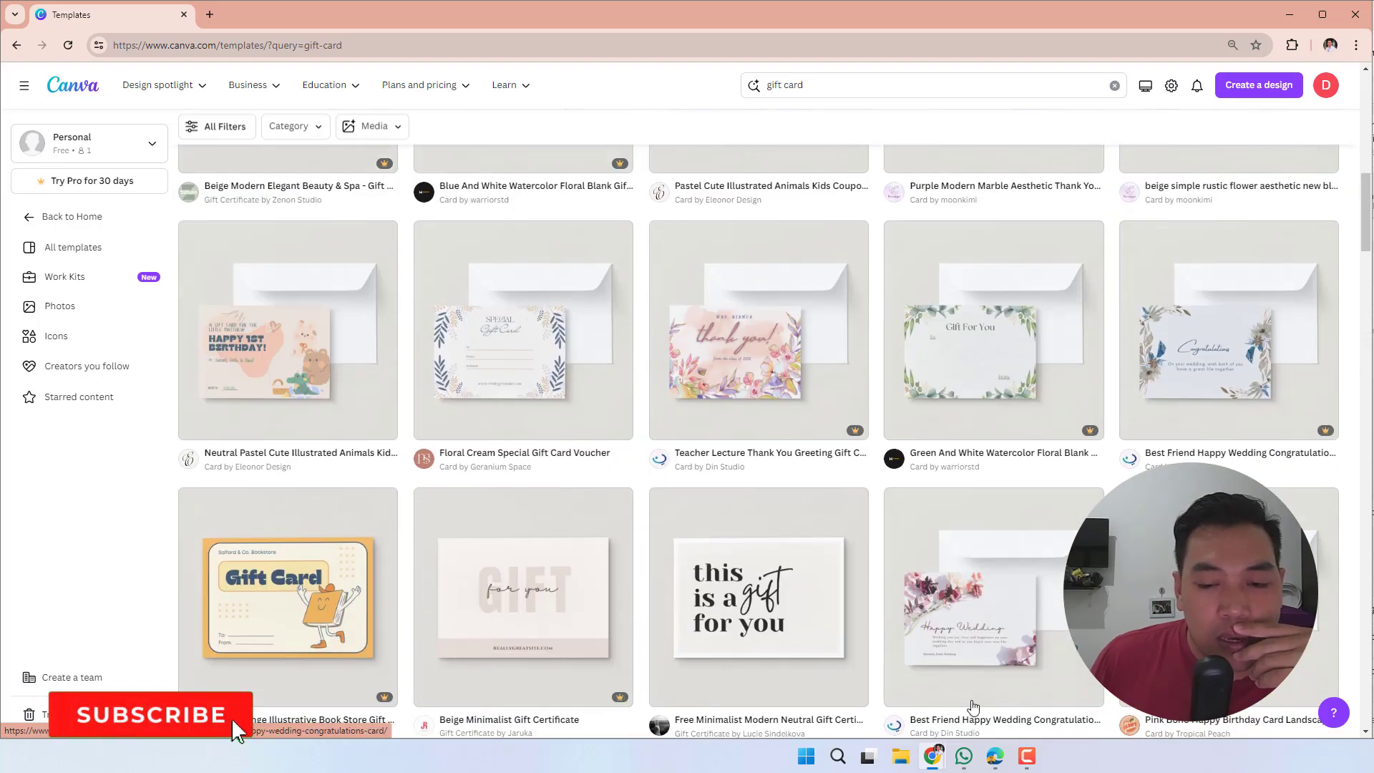
right_click(985, 408)
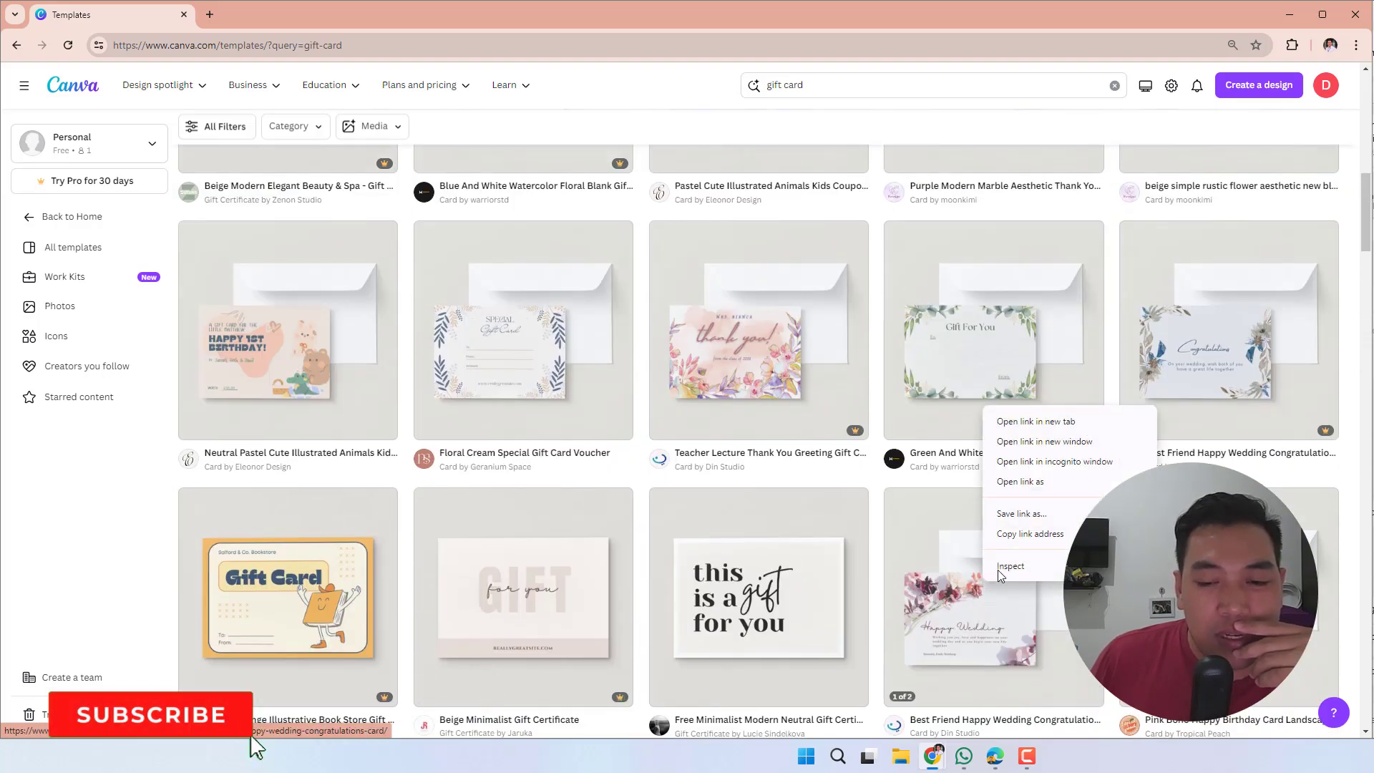
click(1013, 423)
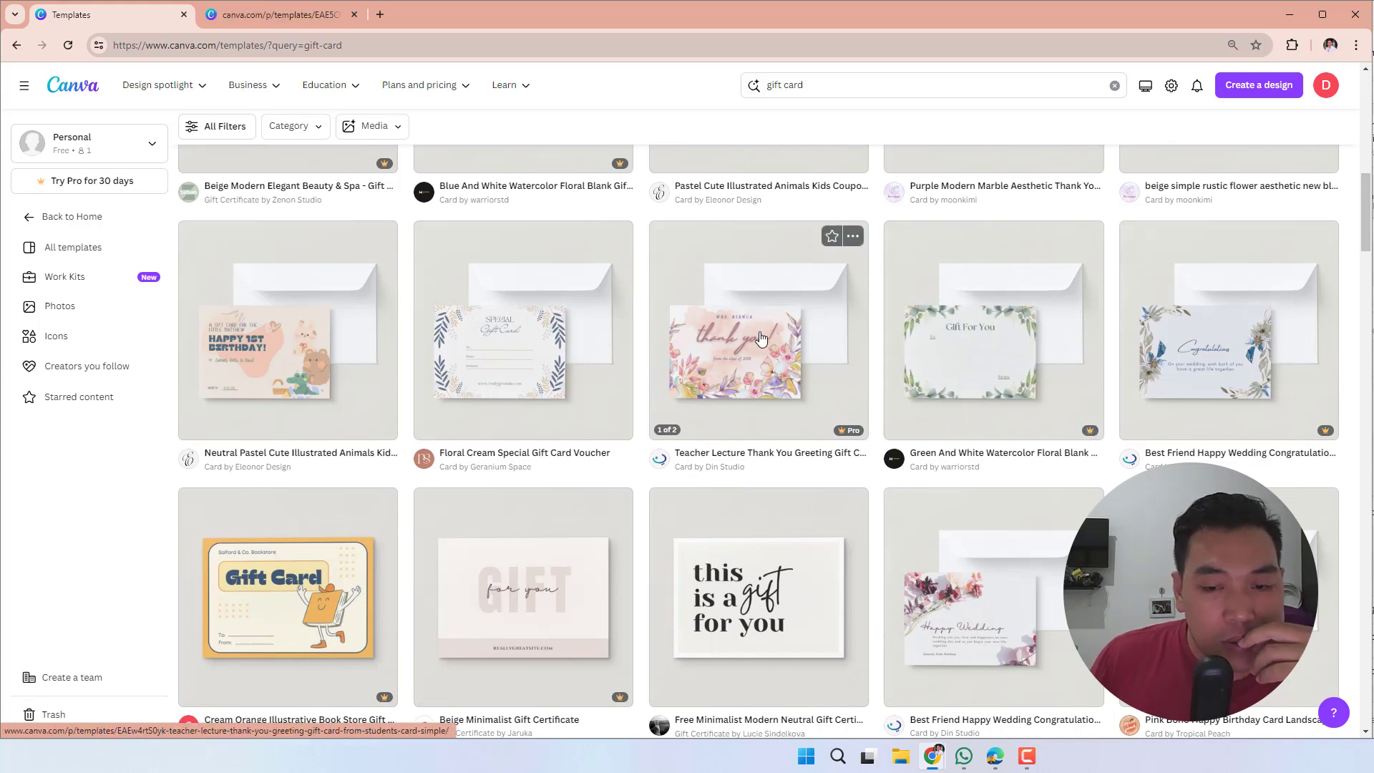
- Open the Kids Fashion Gift Voucher Card from the results and show its flat front design preview
scroll(524, 352, down, 5)
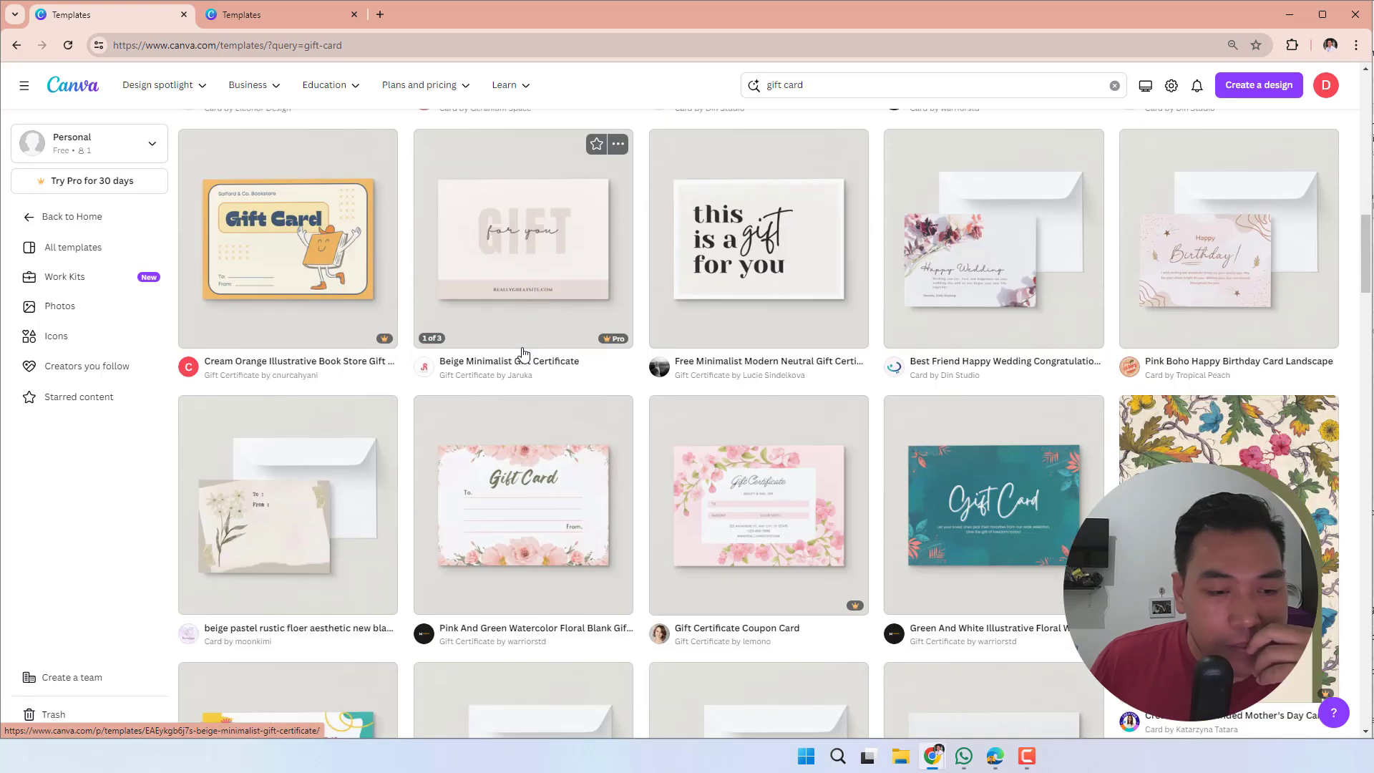
scroll(528, 358, down, 3)
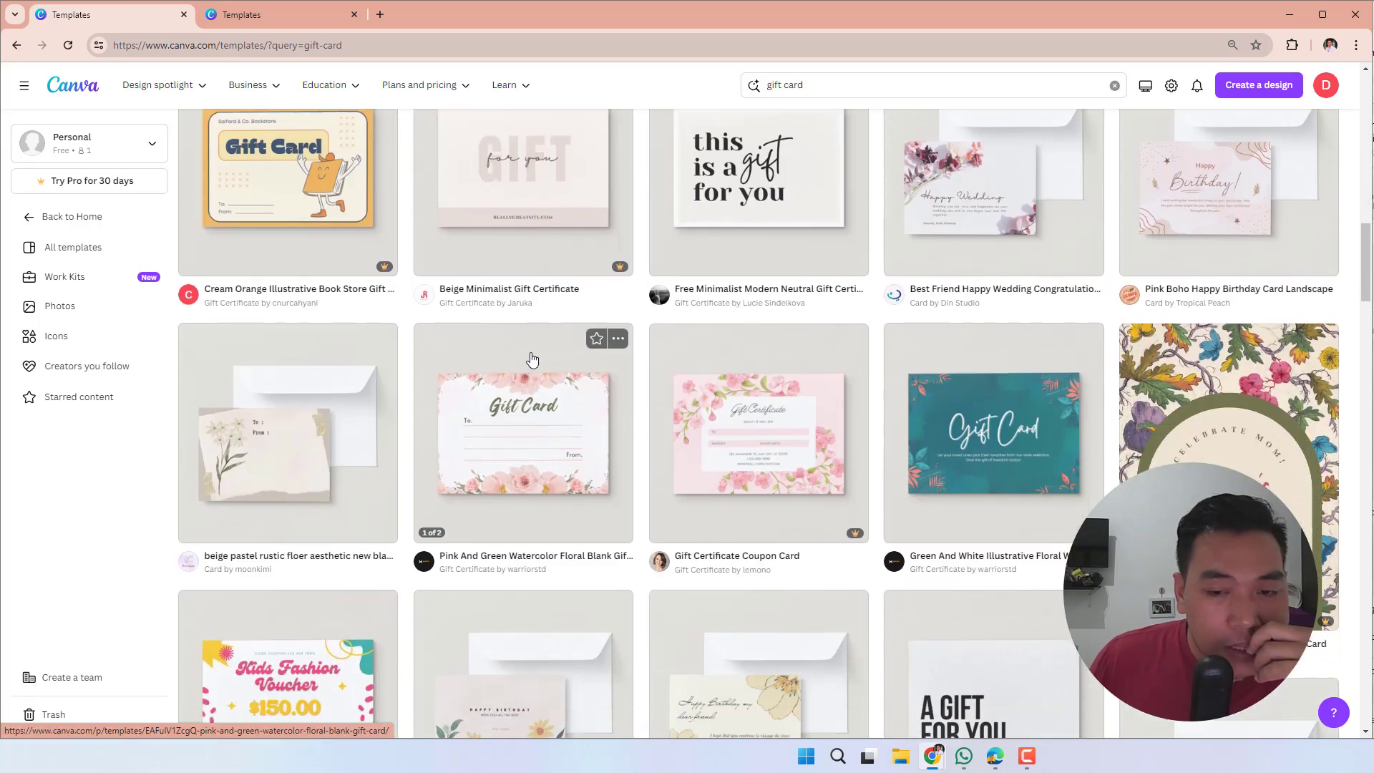
scroll(533, 360, down, 1)
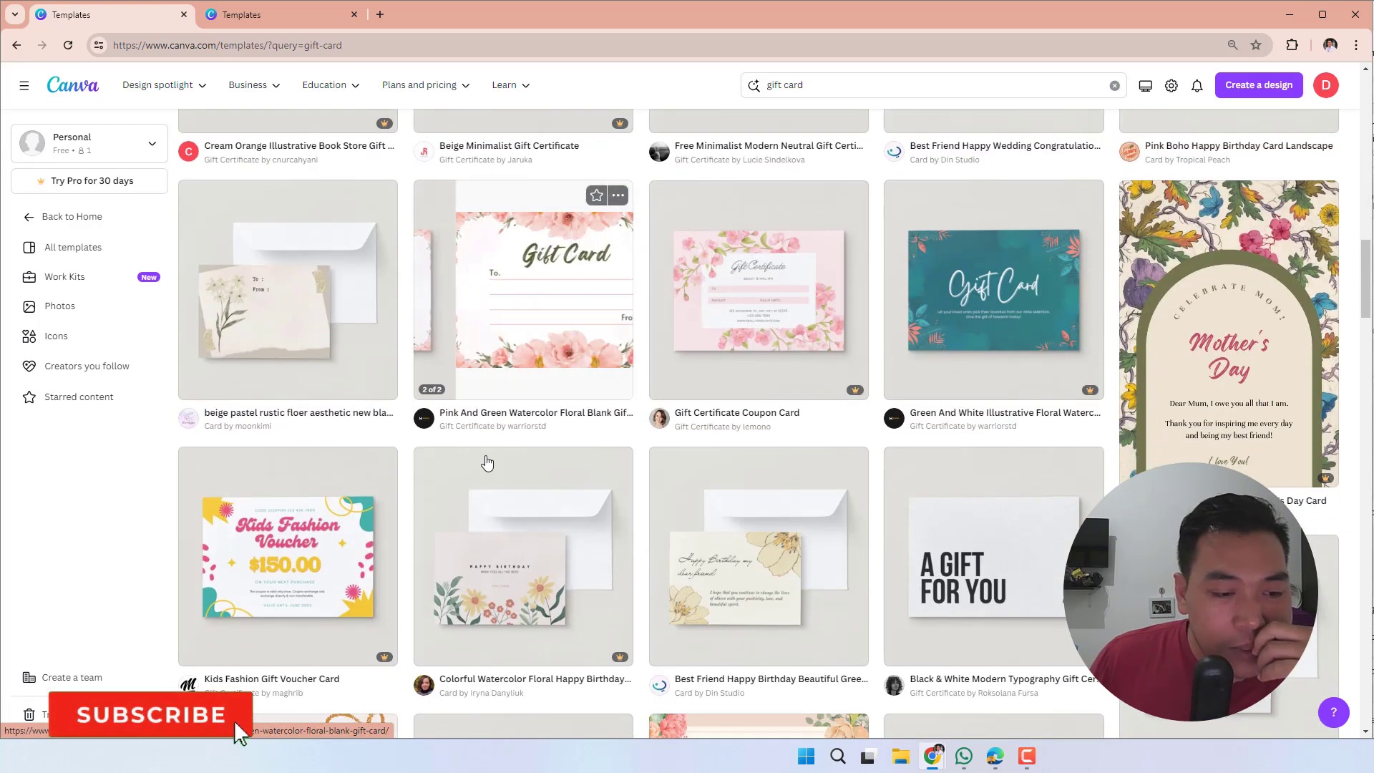
click(311, 533)
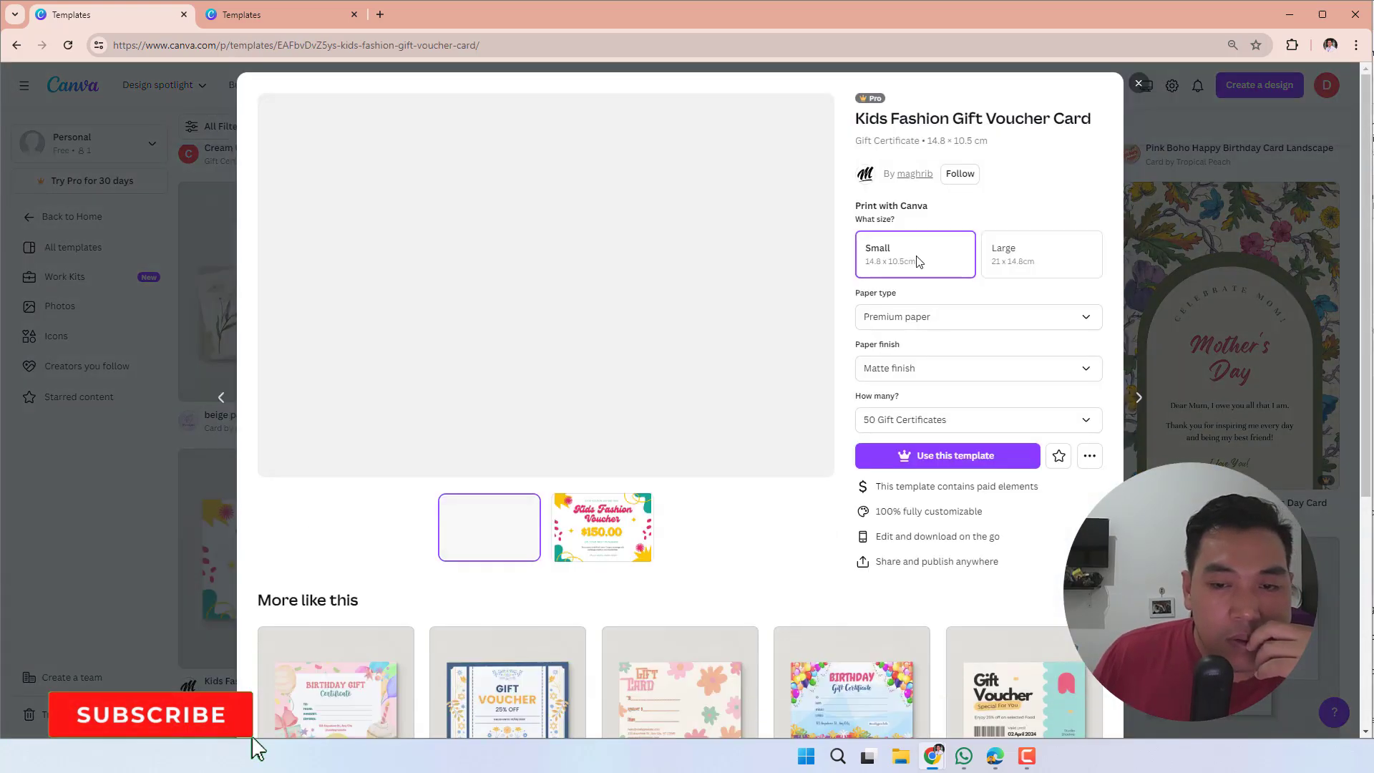
click(573, 534)
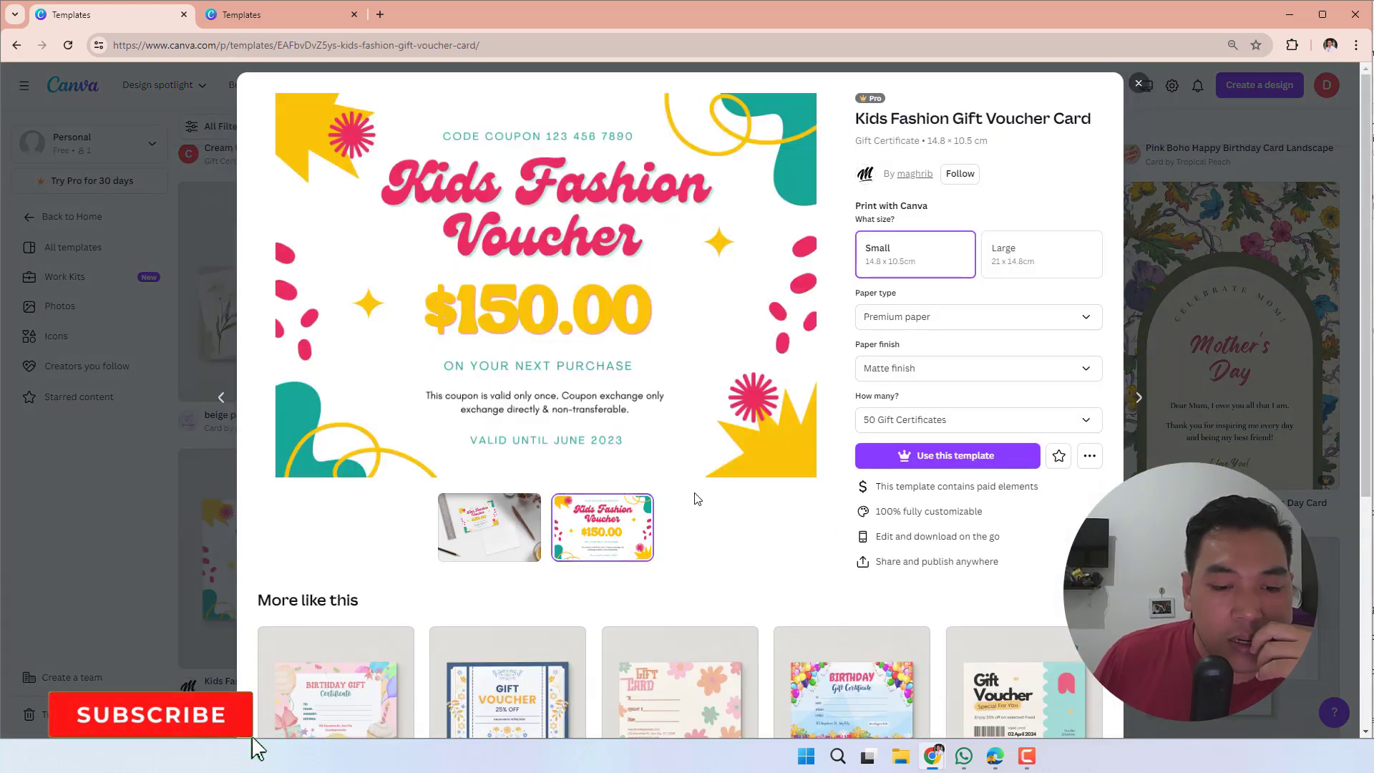
- Pick the "Voucher Discount" $250.00 template with the dancing figure from the similar designs and open it for editing
scroll(693, 494, down, 5)
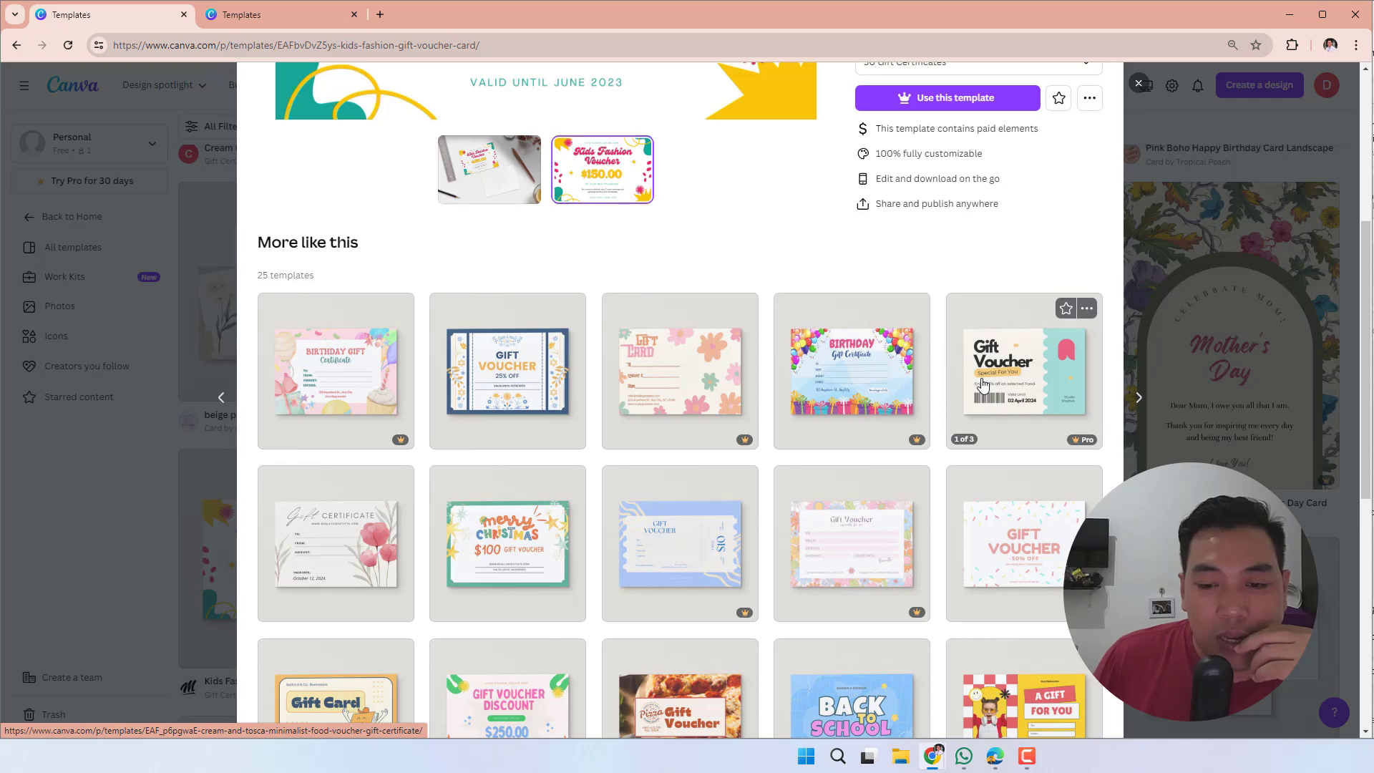
scroll(973, 383, down, 3)
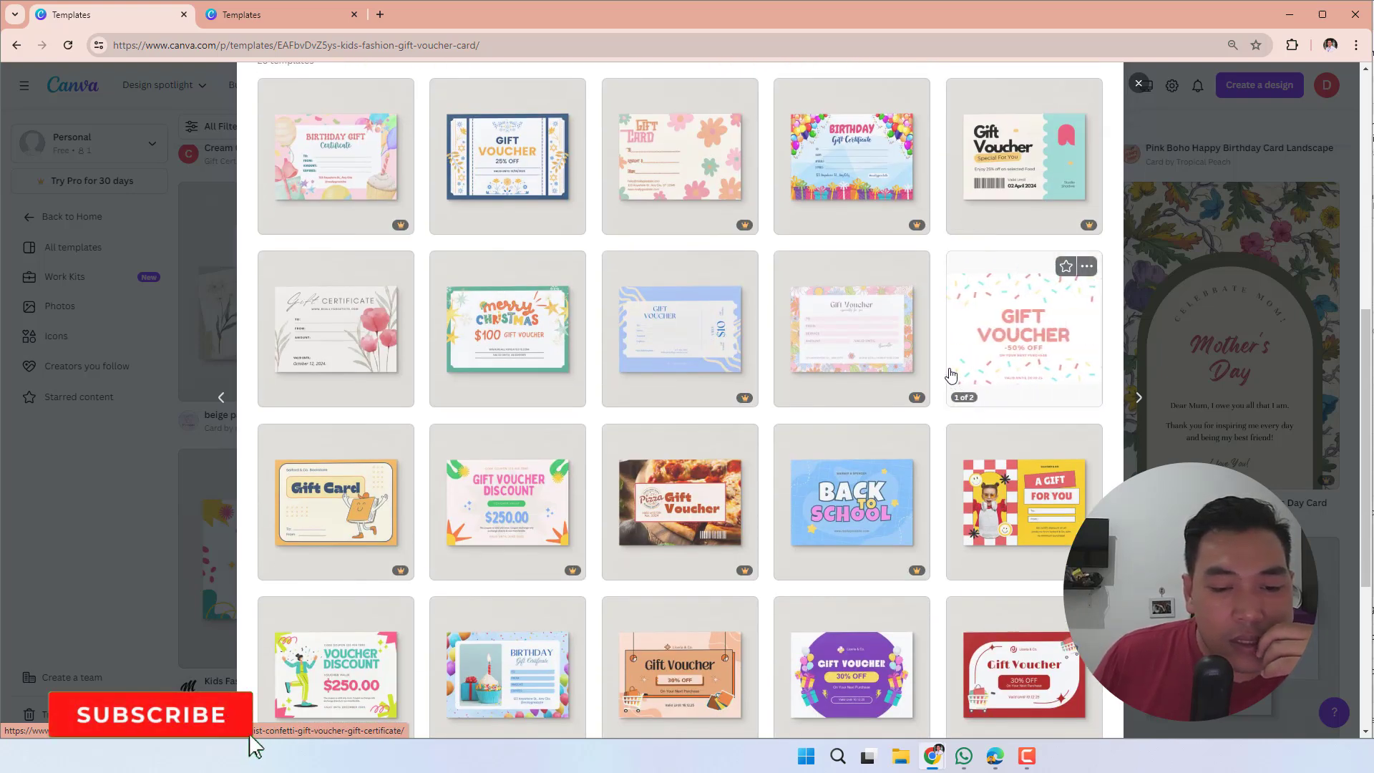
scroll(950, 375, down, 2)
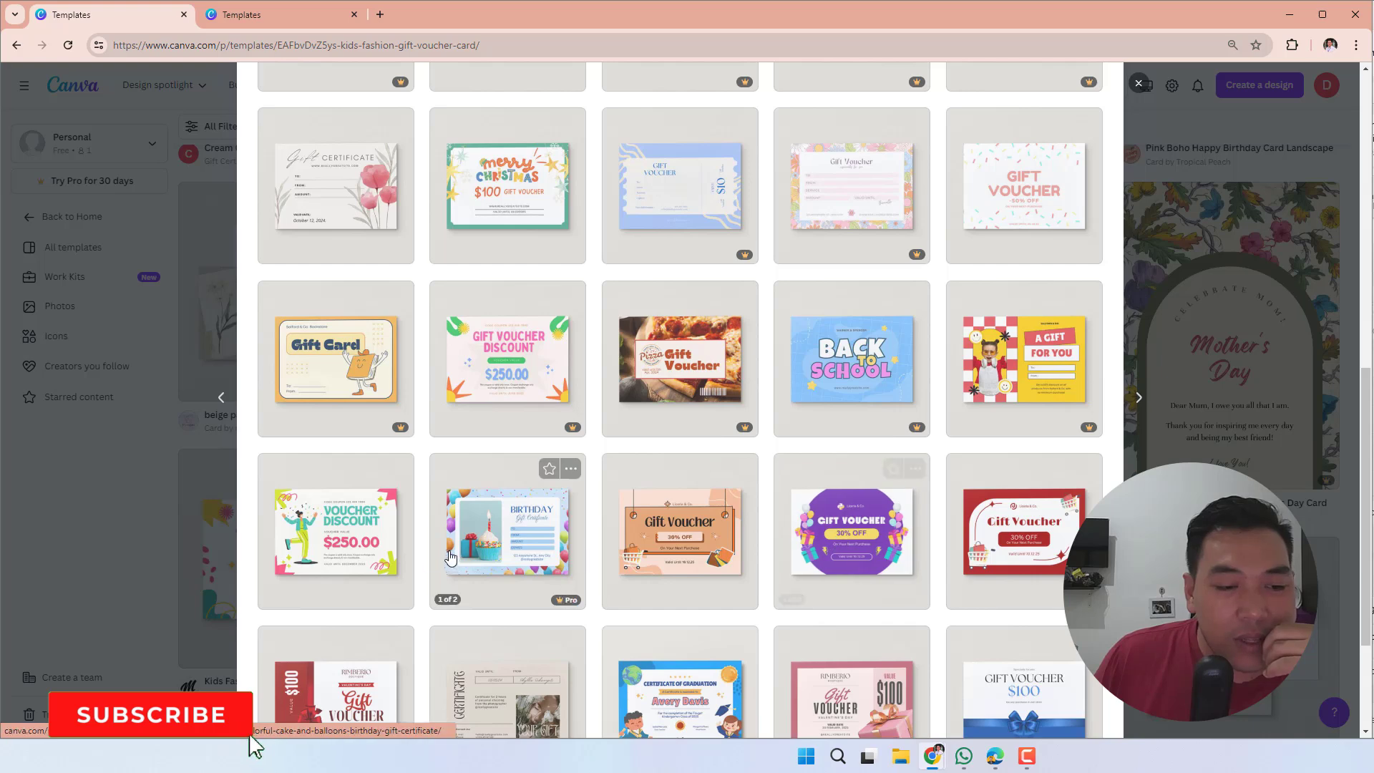
click(319, 523)
click(945, 444)
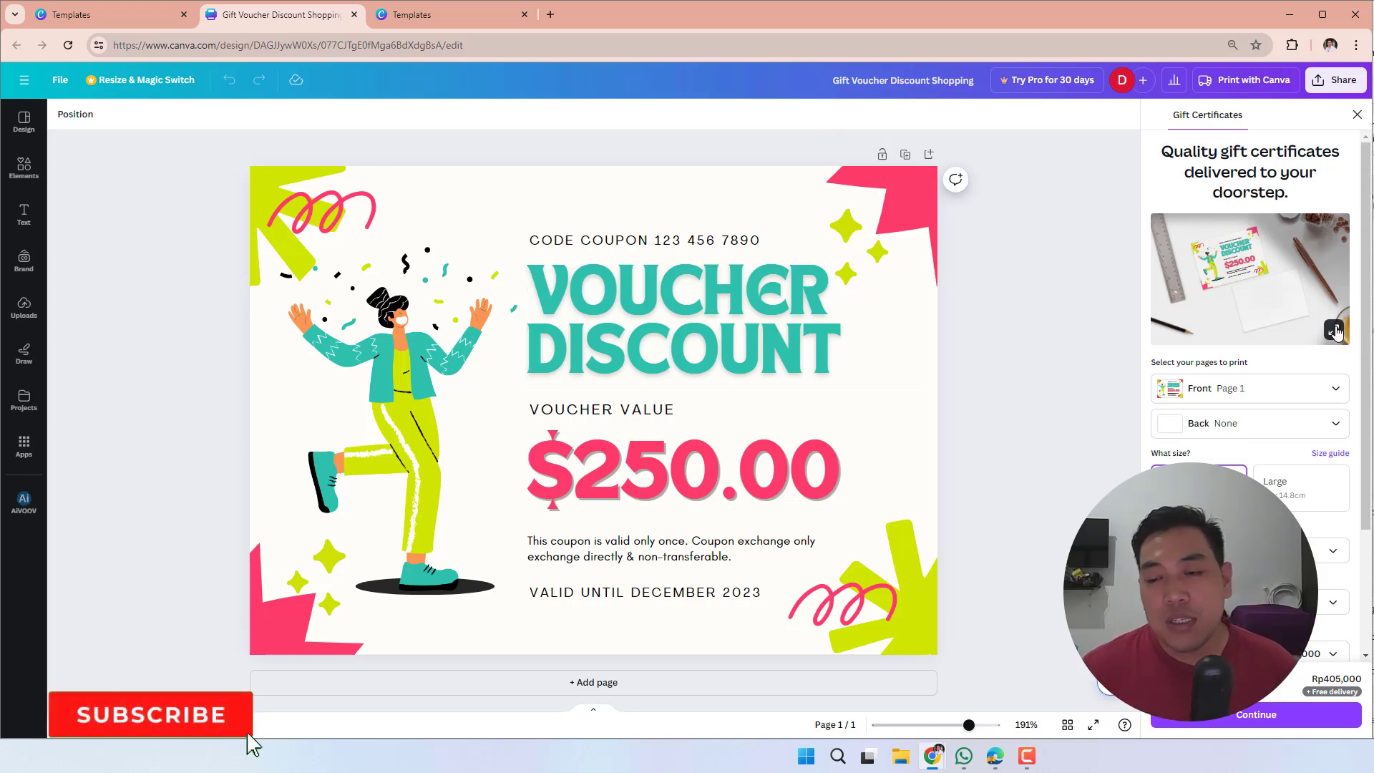
- View the voucher's enlarged print mockup, close it, and check that the coupon code and value label texts can be selected
click(1335, 331)
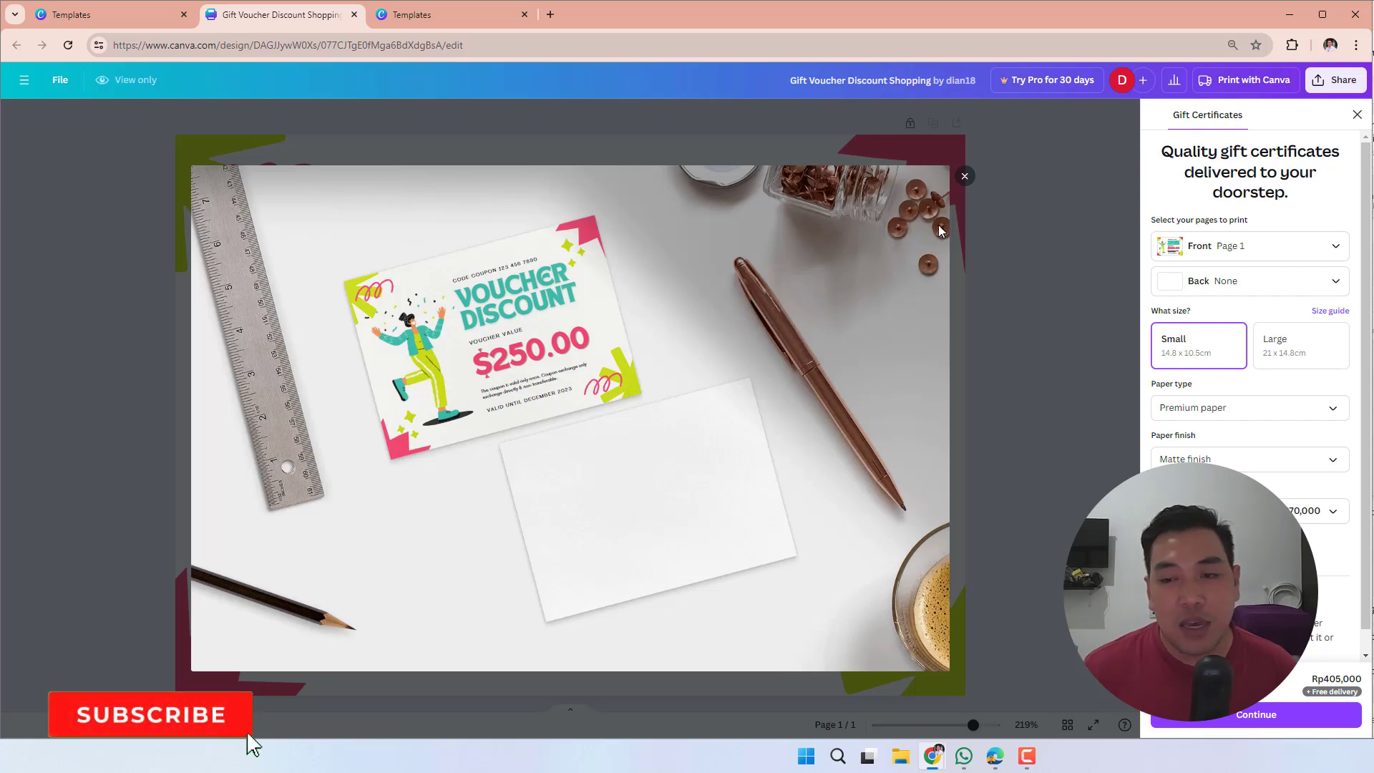
click(964, 176)
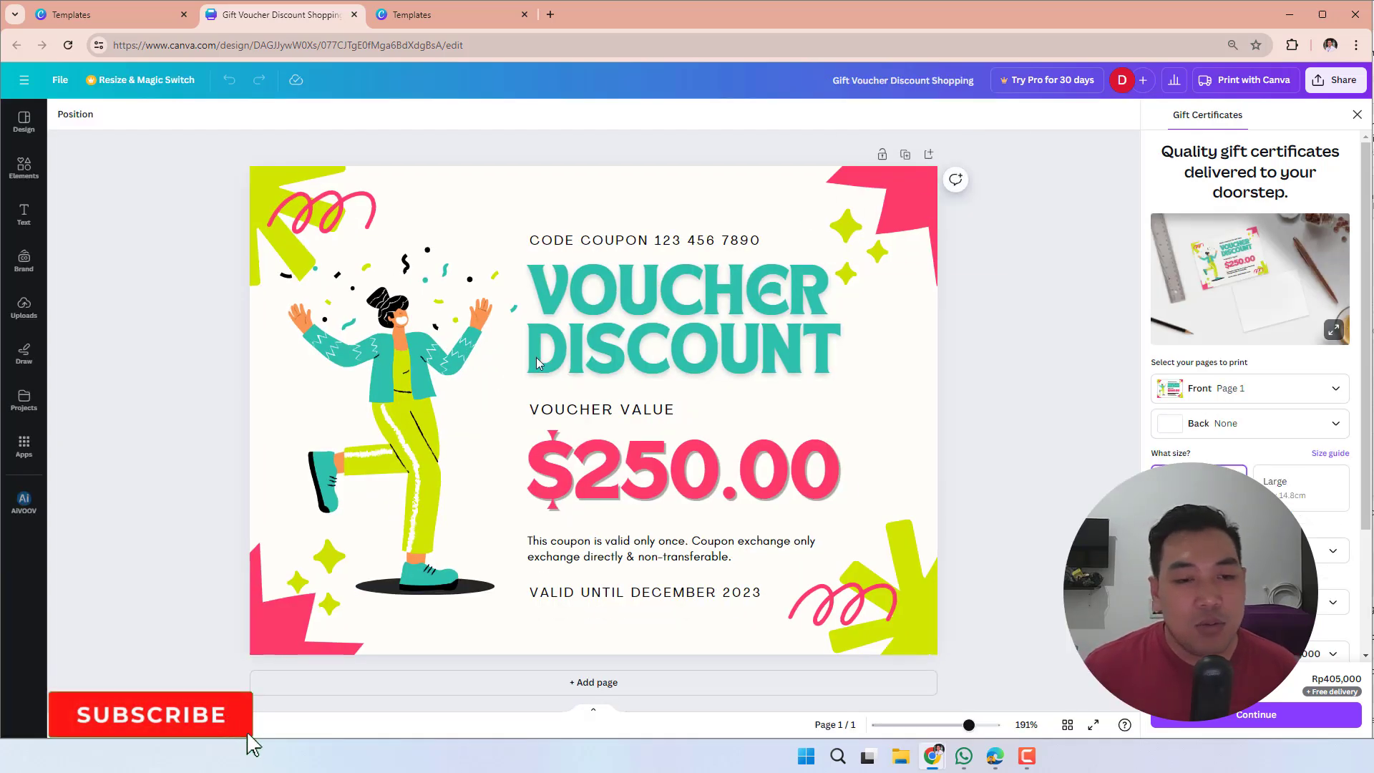
double_click(633, 241)
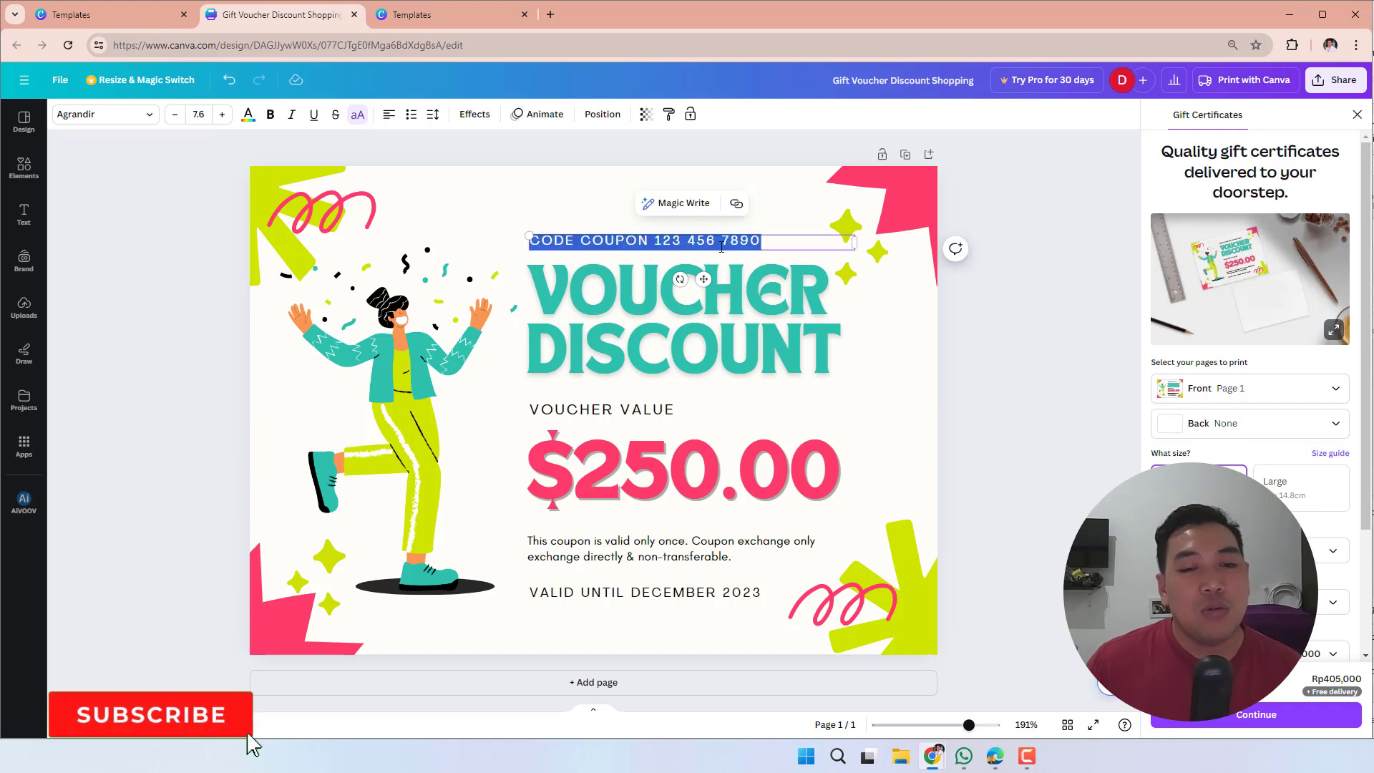
click(721, 247)
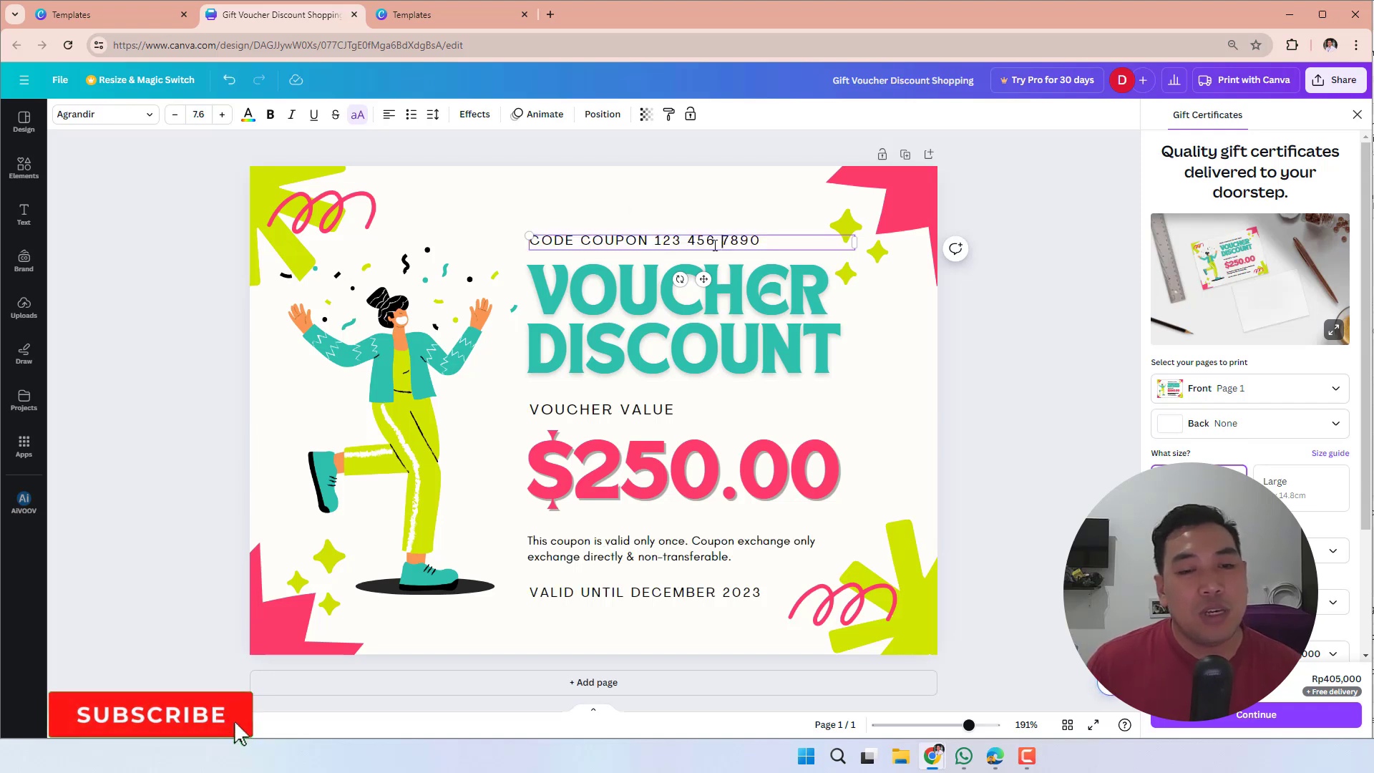
click(698, 292)
click(603, 246)
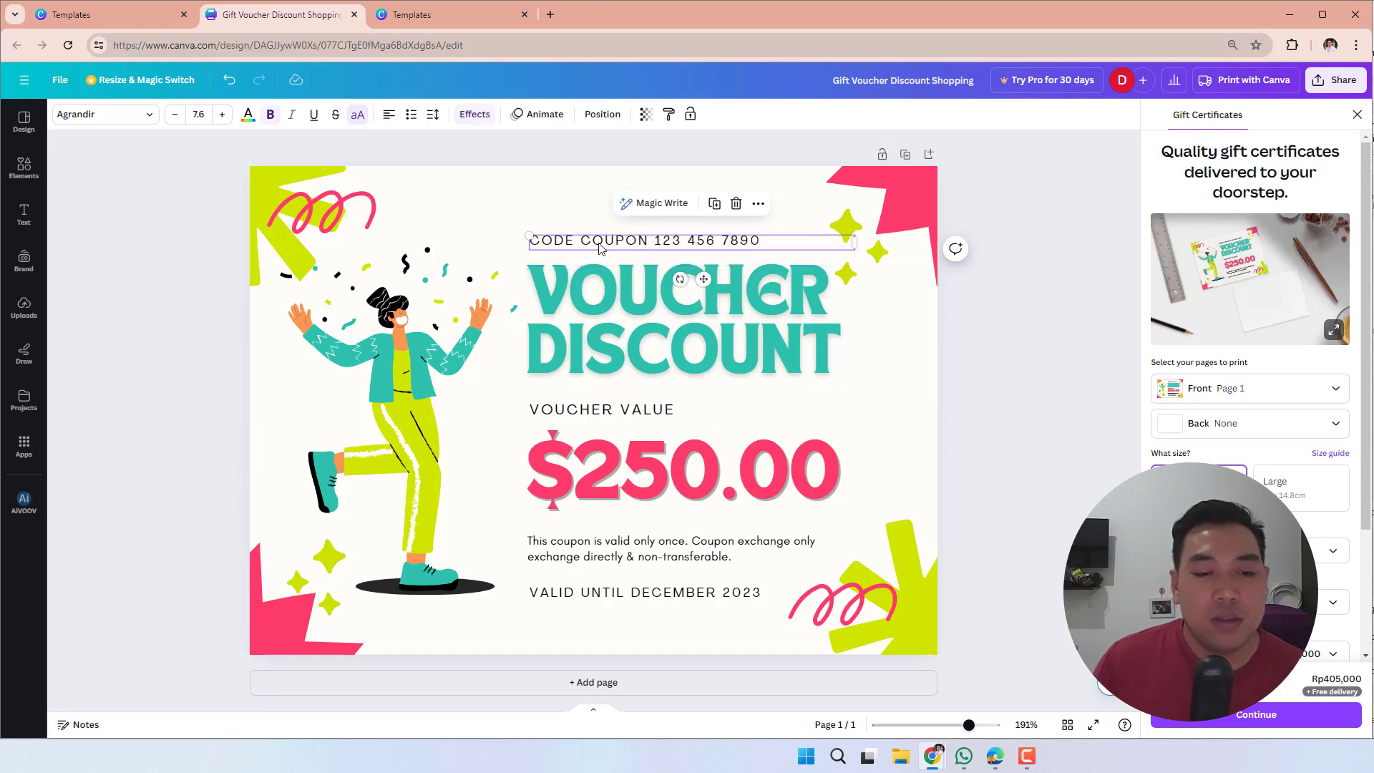
click(619, 413)
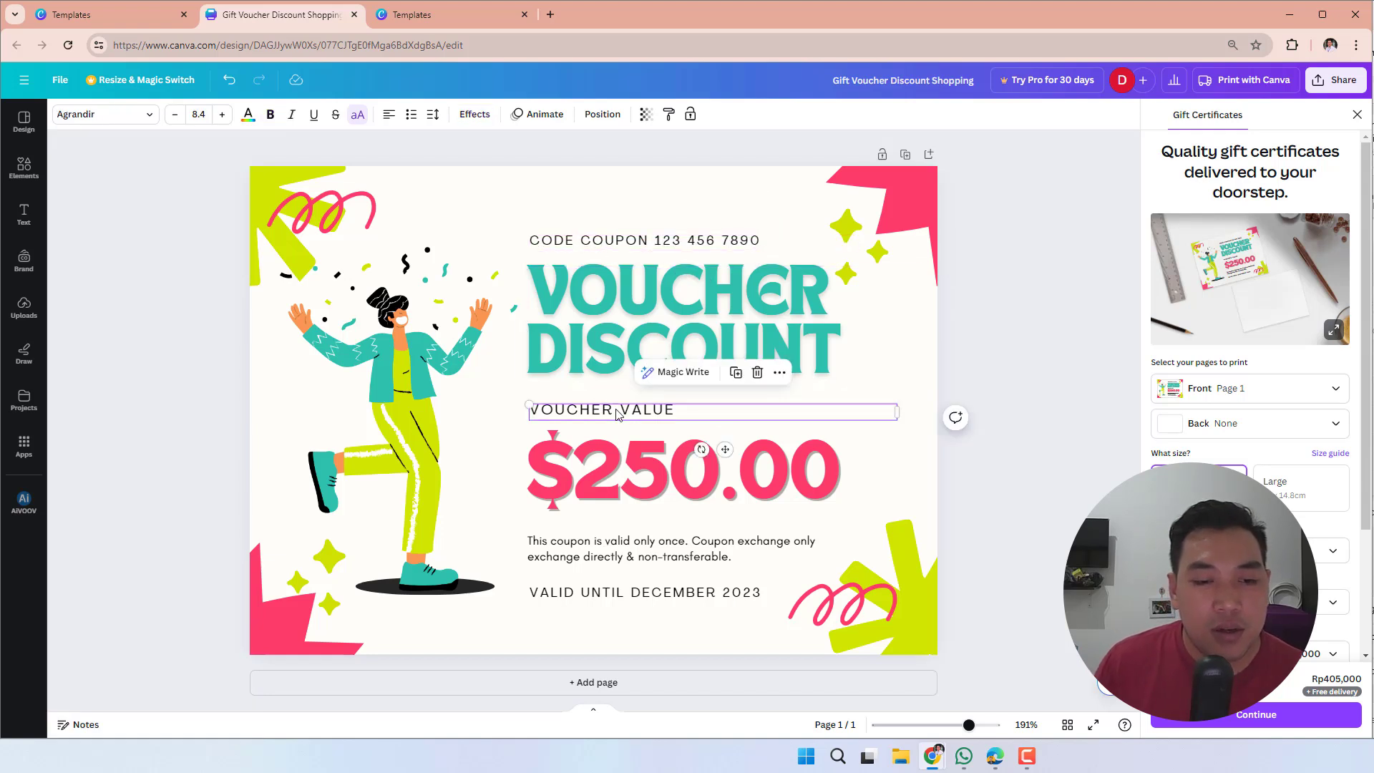
- Replace the $250.00 amount on the voucher with "Rp. 100.000"
click(634, 471)
click(680, 503)
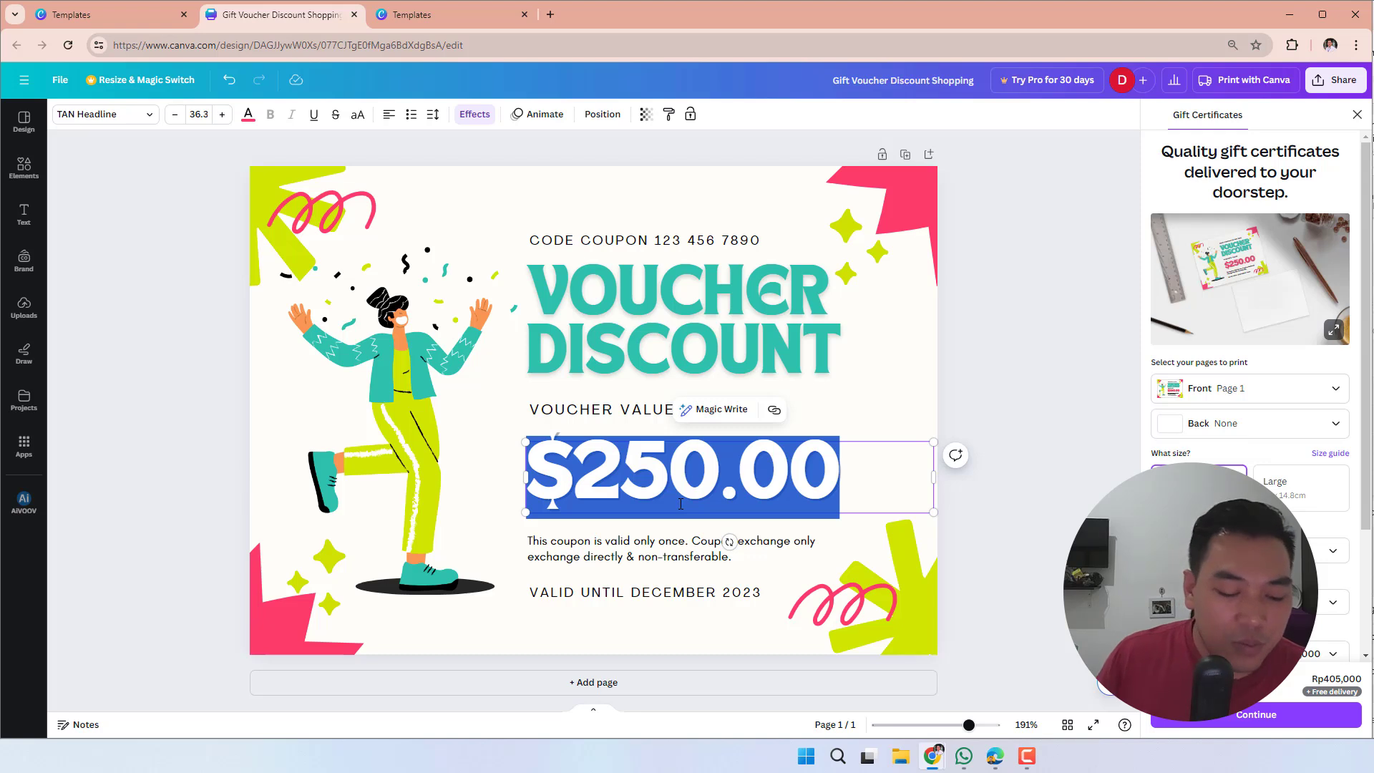
text(rp)
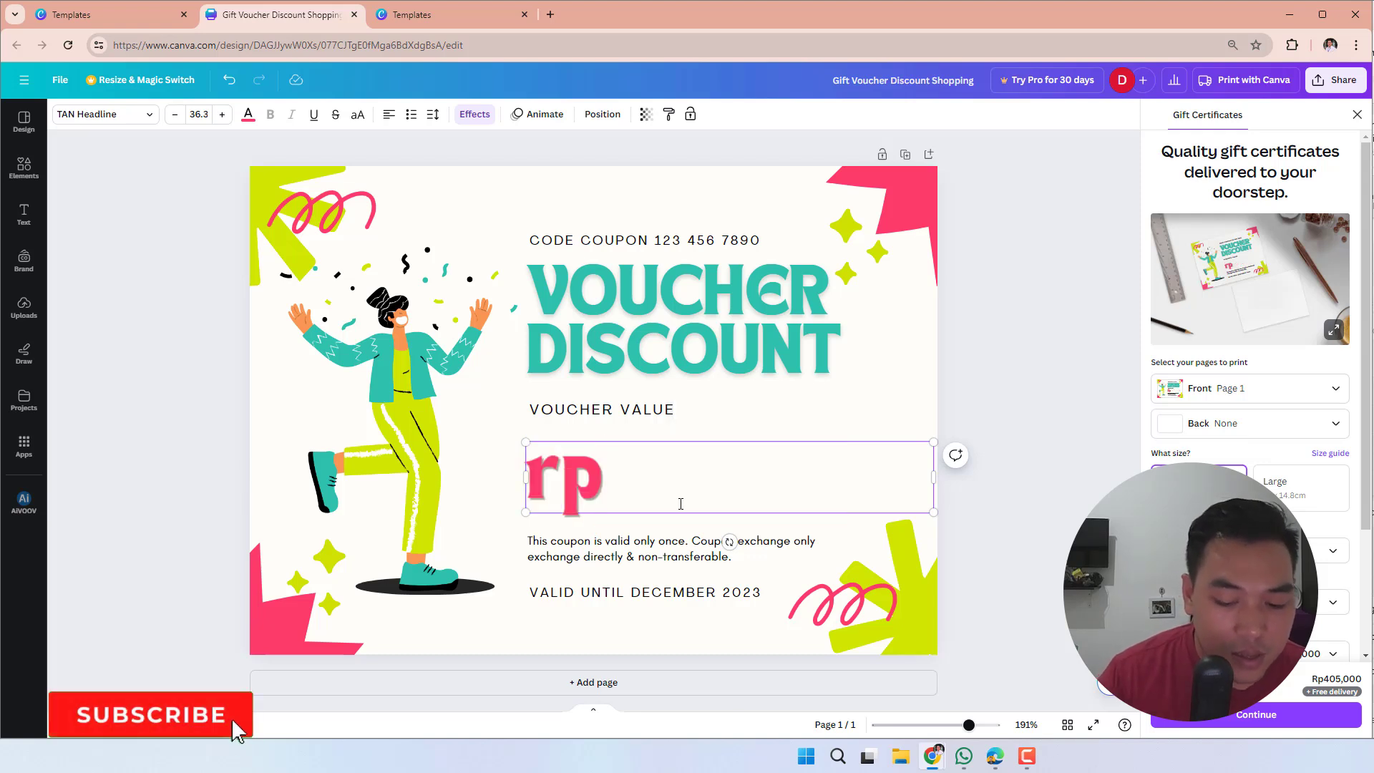
key(BackSpace)
key(BackSpace)
text(Rp)
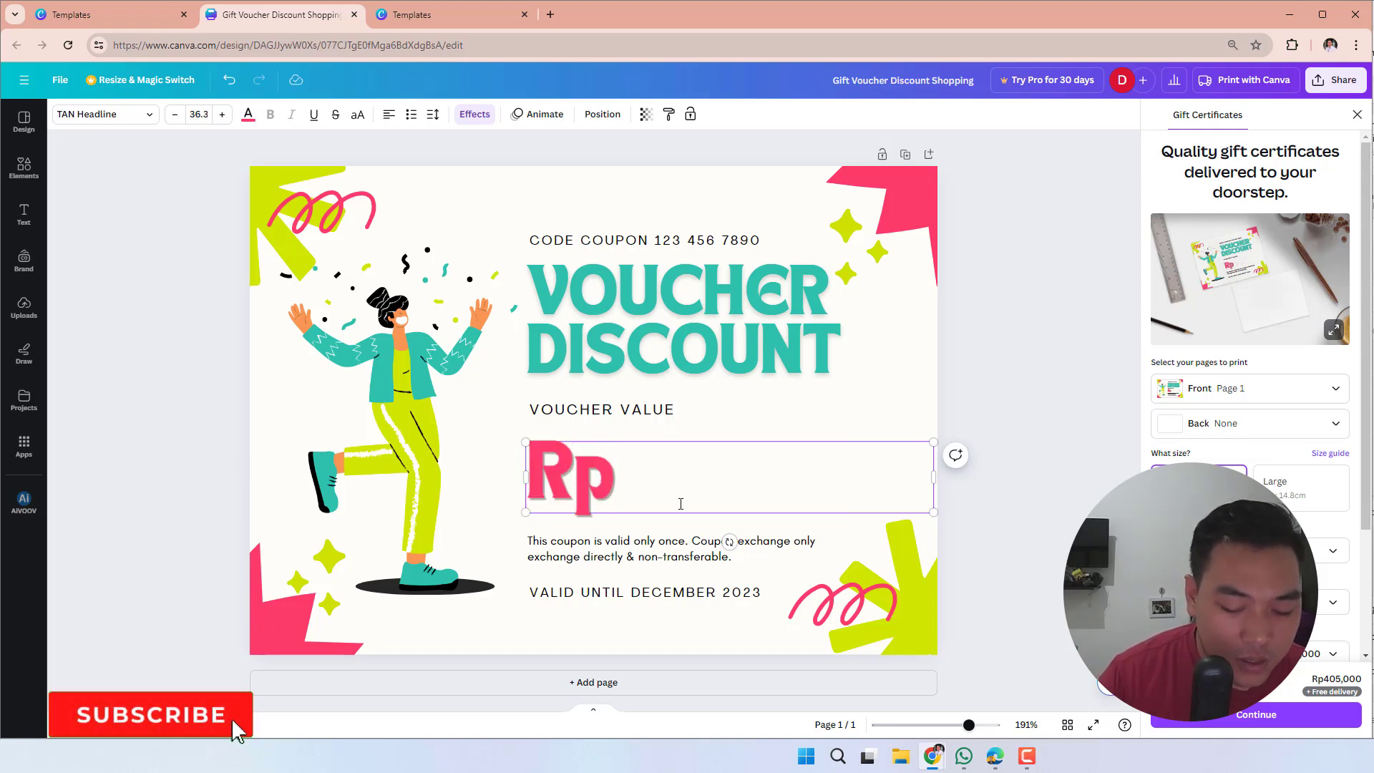
text(. 1)
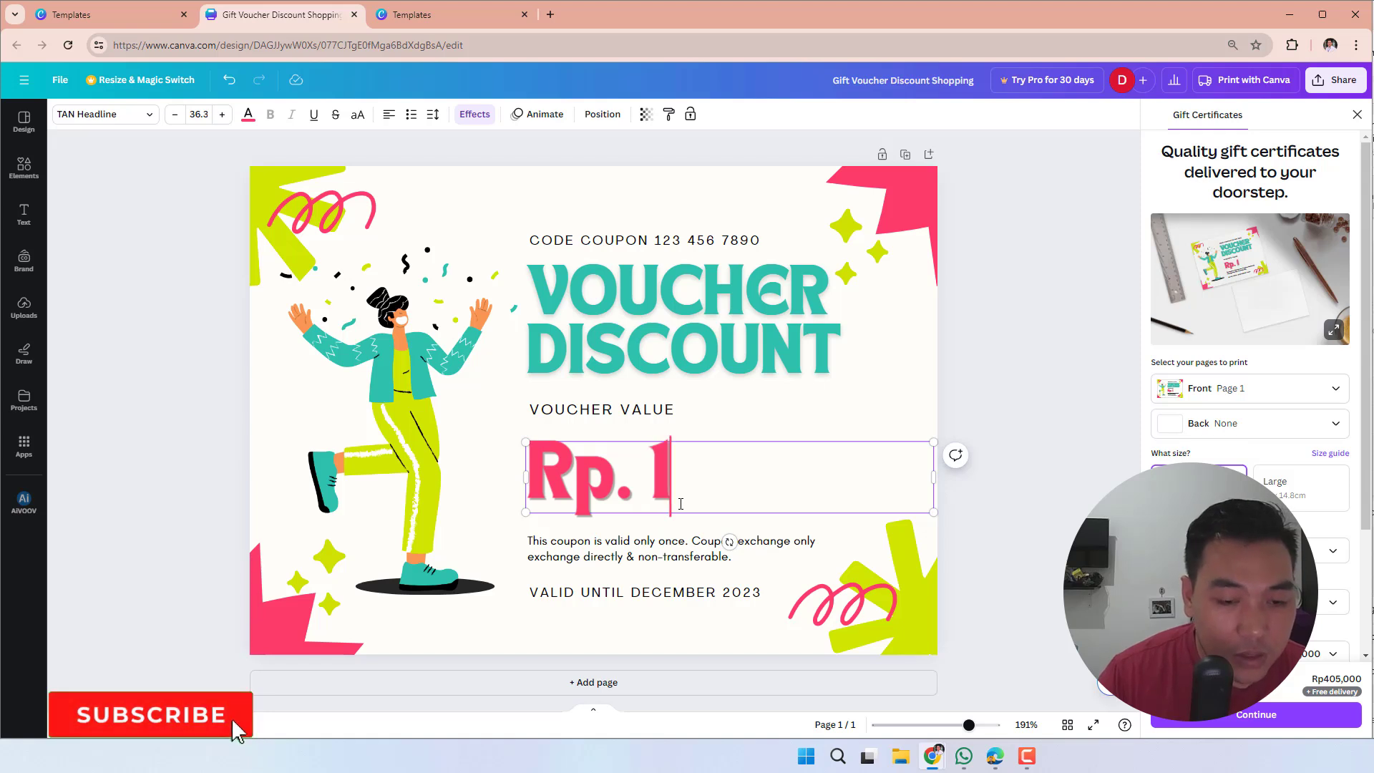
text(00.00)
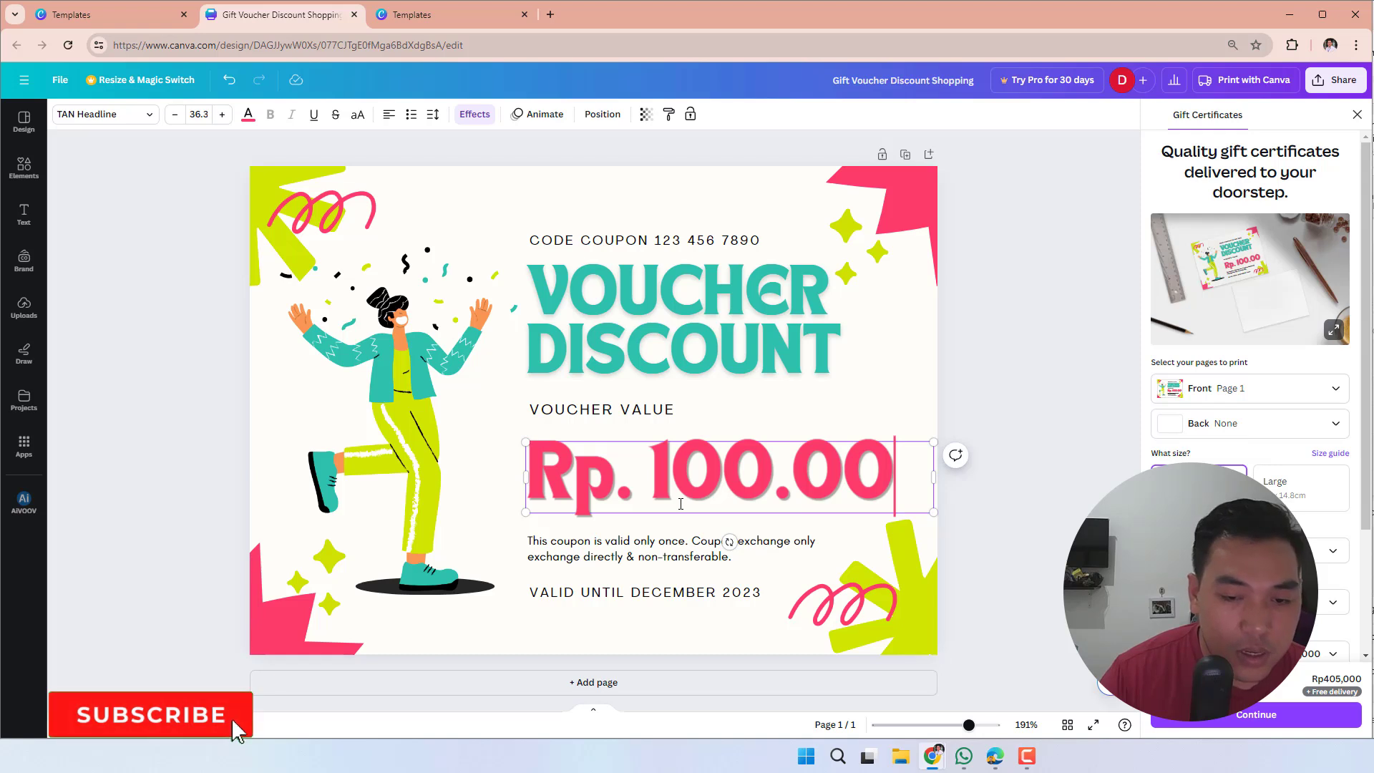
text(0)
- Reduce the font size of the whole voucher amount so that it fits on a single line
key(ctrl+a)
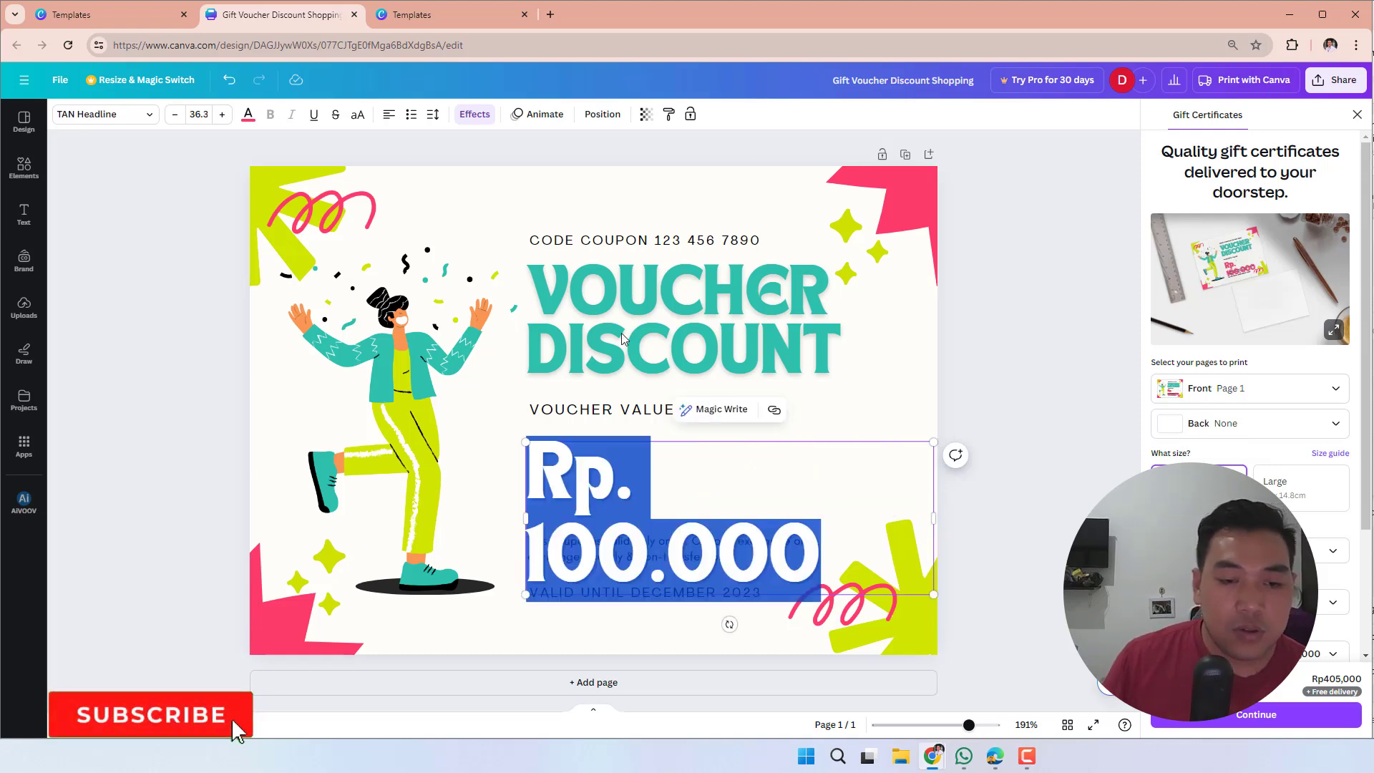
click(175, 116)
click(176, 115)
click(176, 115)
click(175, 115)
click(176, 115)
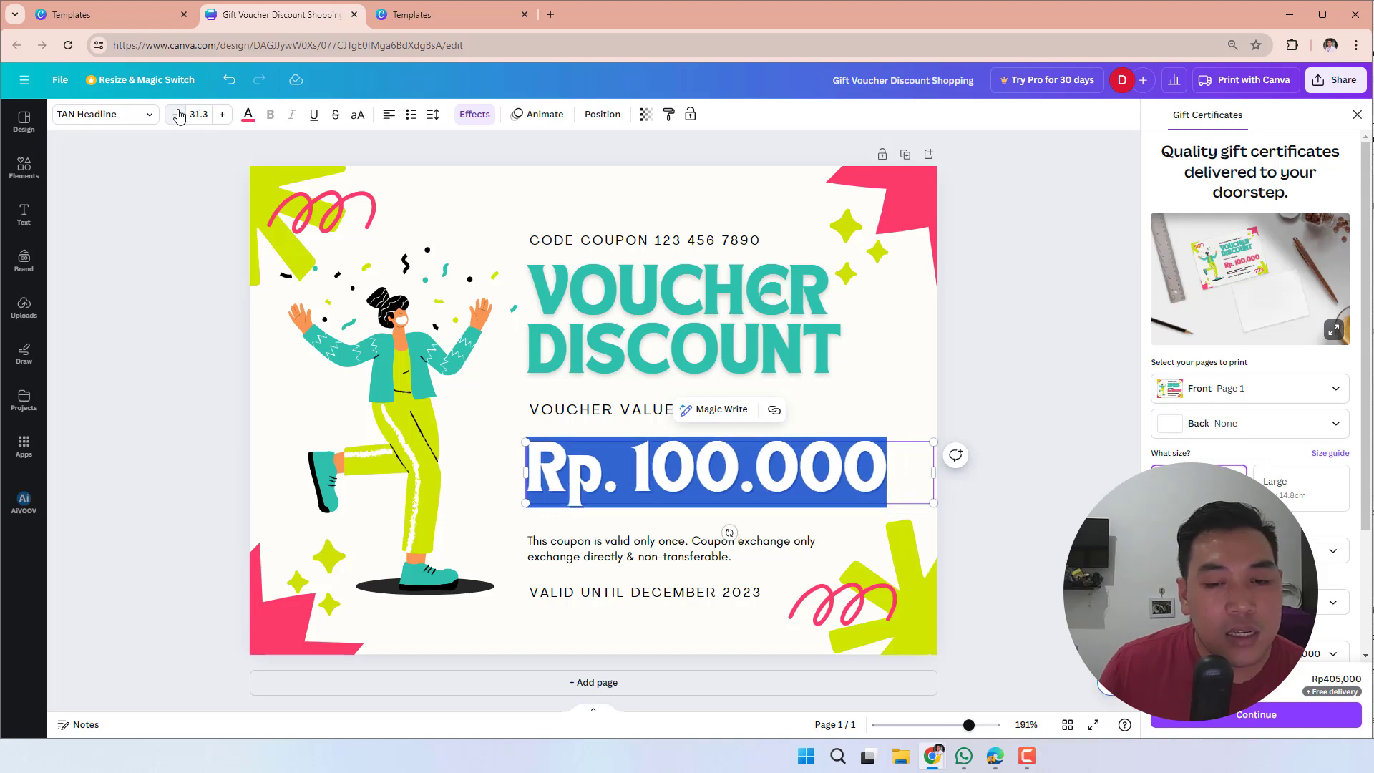
click(175, 115)
click(1021, 410)
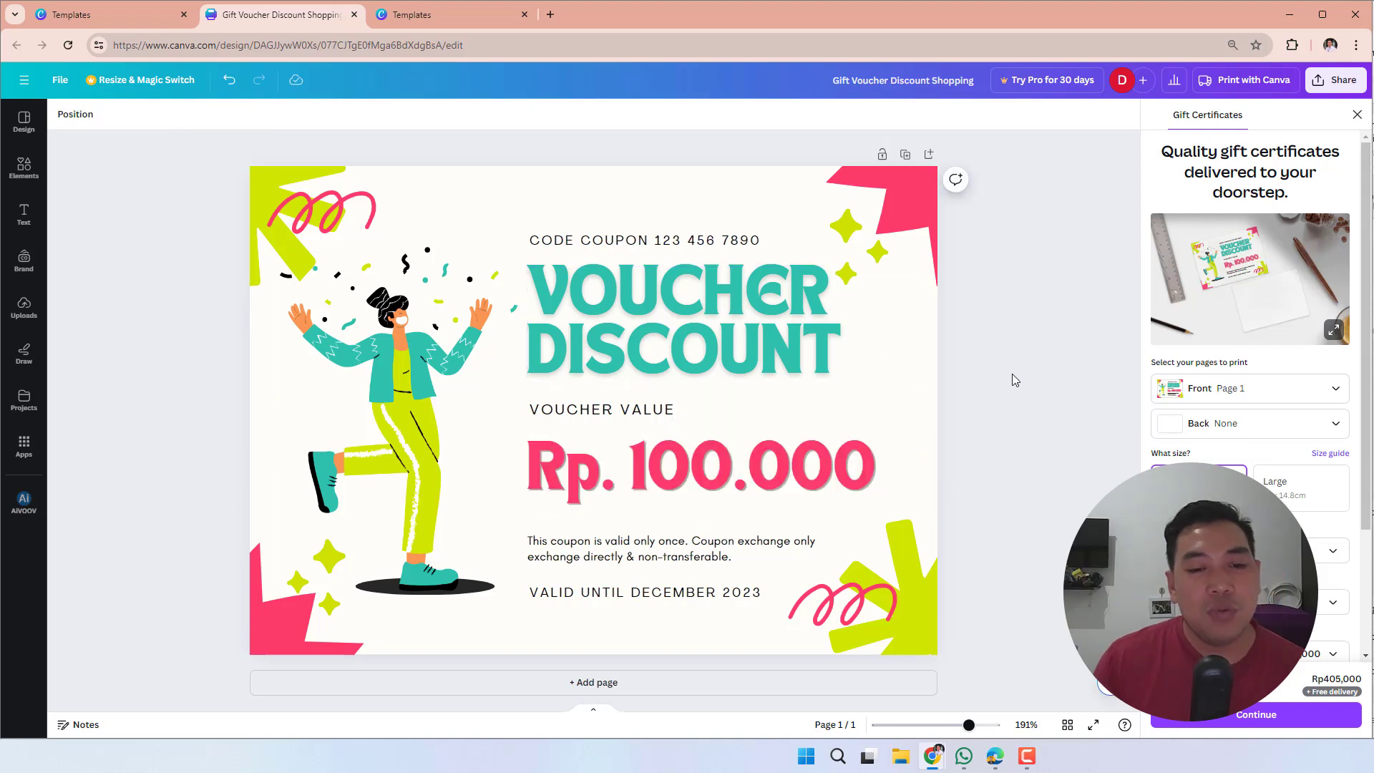
- Replace the coupon terms paragraph below the amount with "Dapat digunakan untuk pembelian semua jenis pakaian di"
double_click(752, 545)
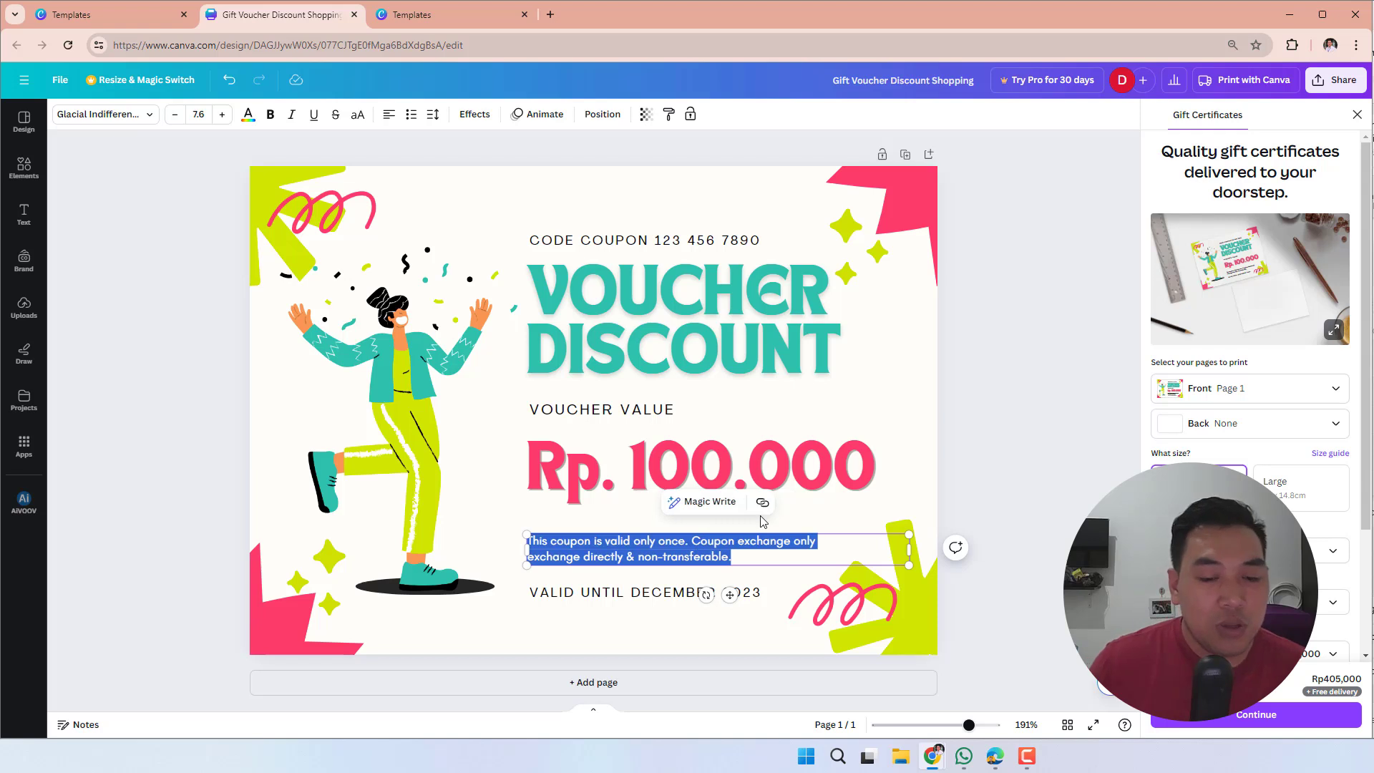
key(BackSpace)
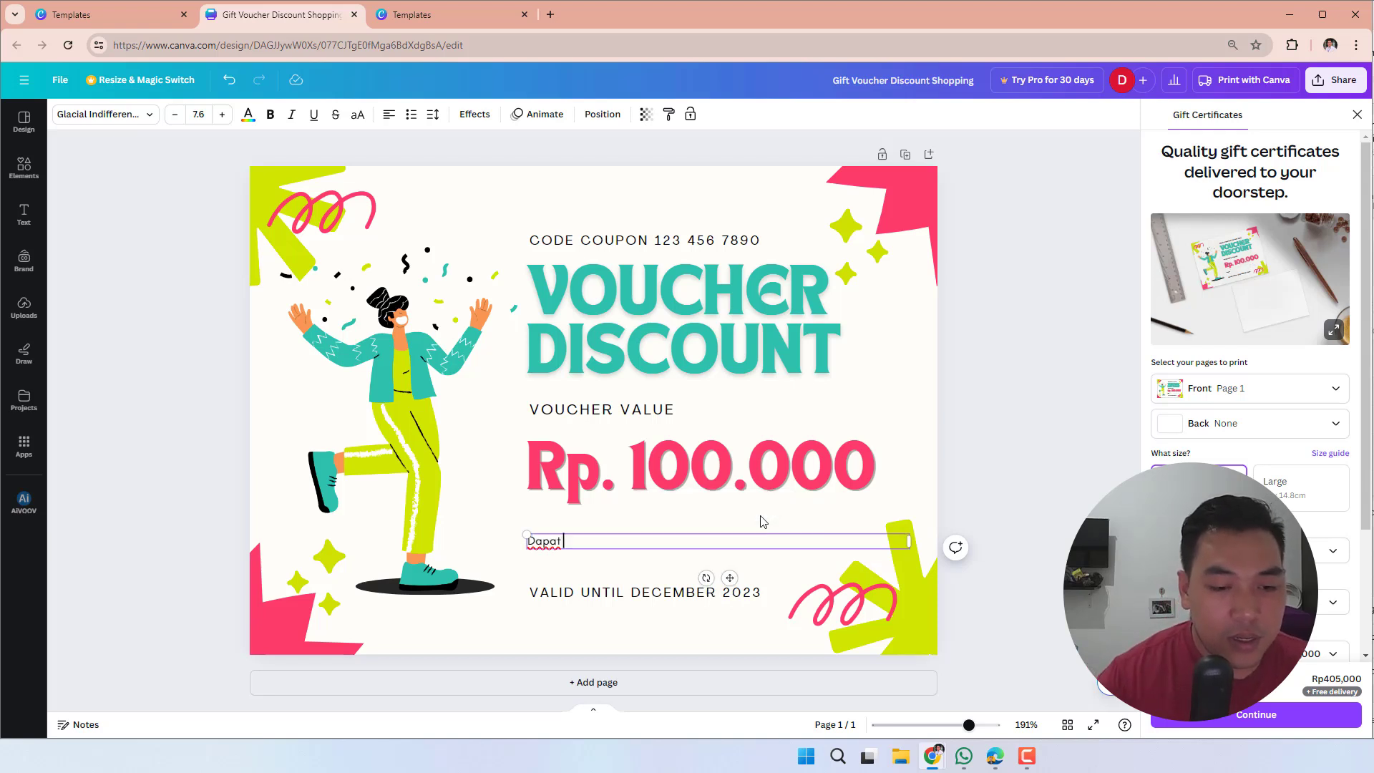
text(Dapat di)
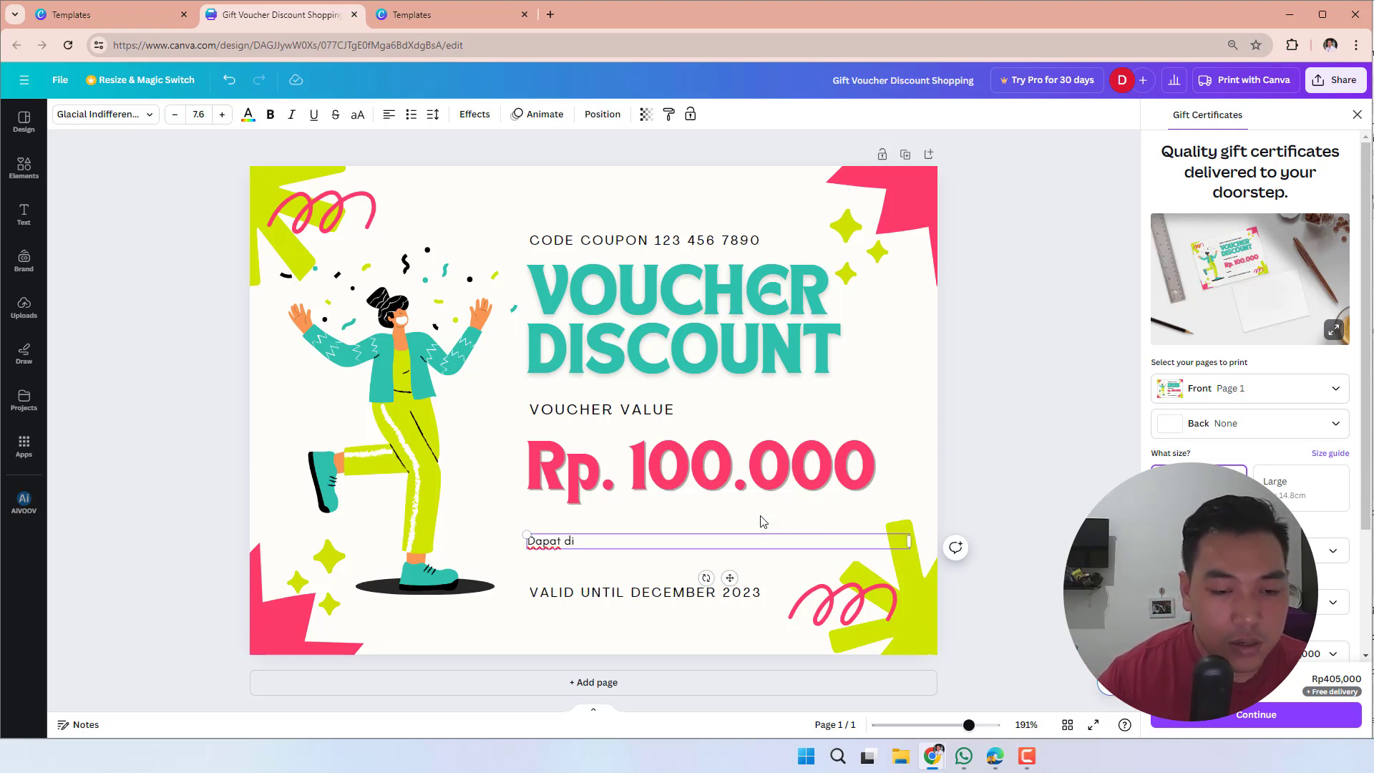
text(u)
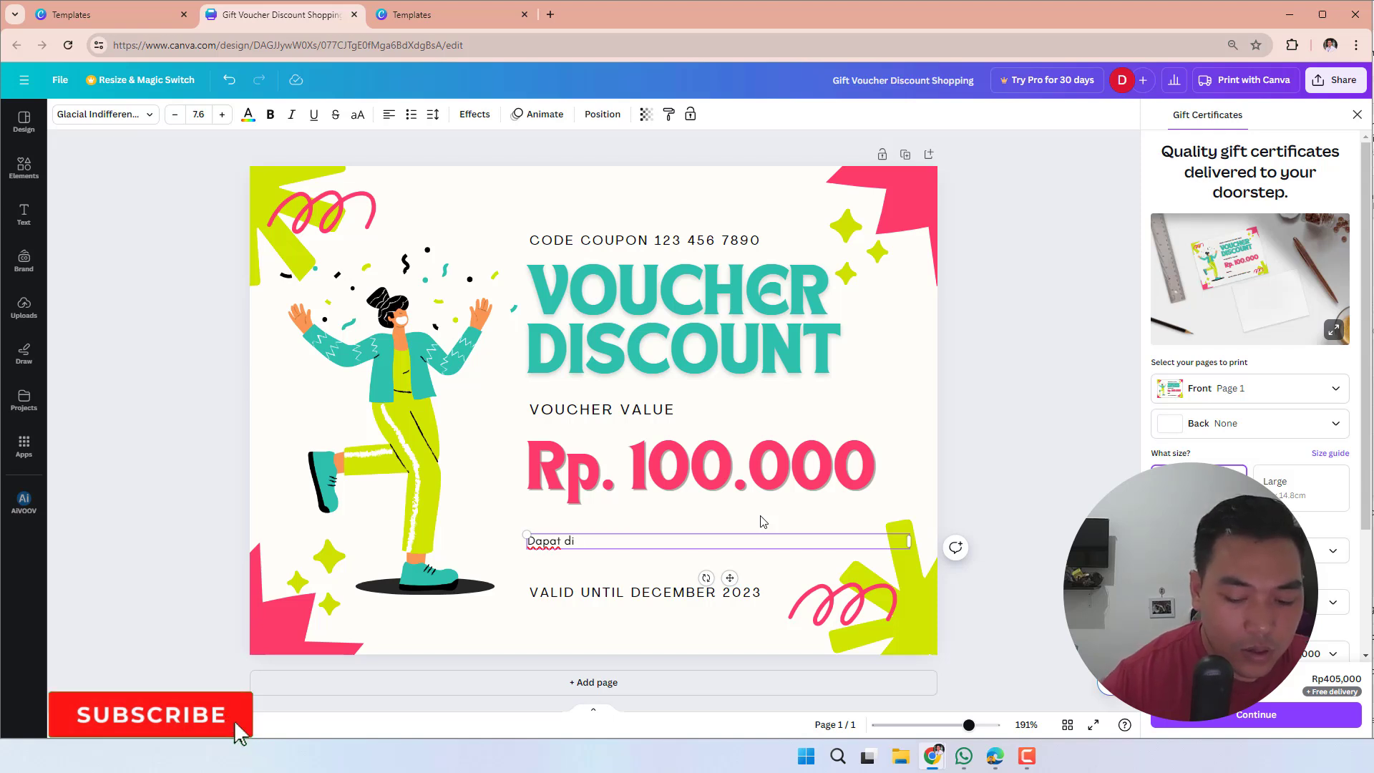
text(gun)
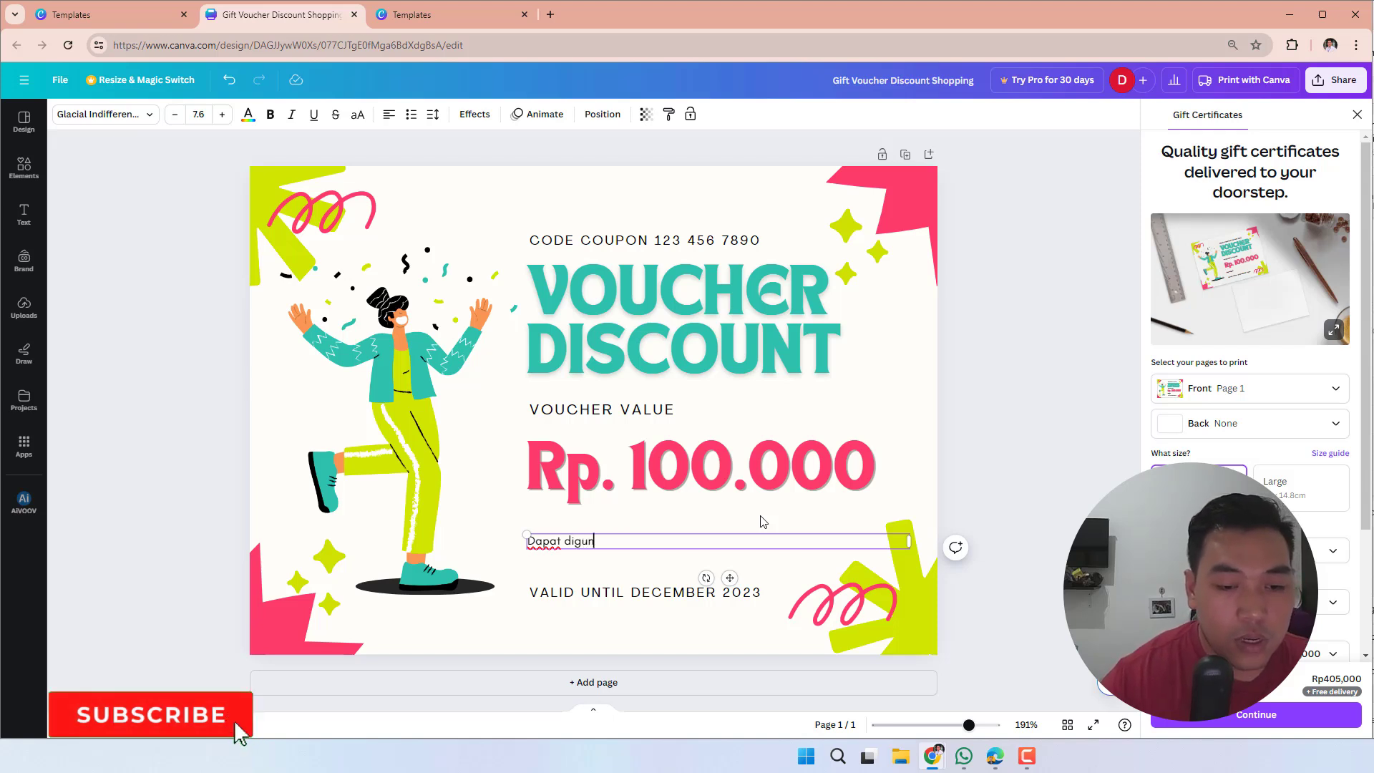
text(akan unt)
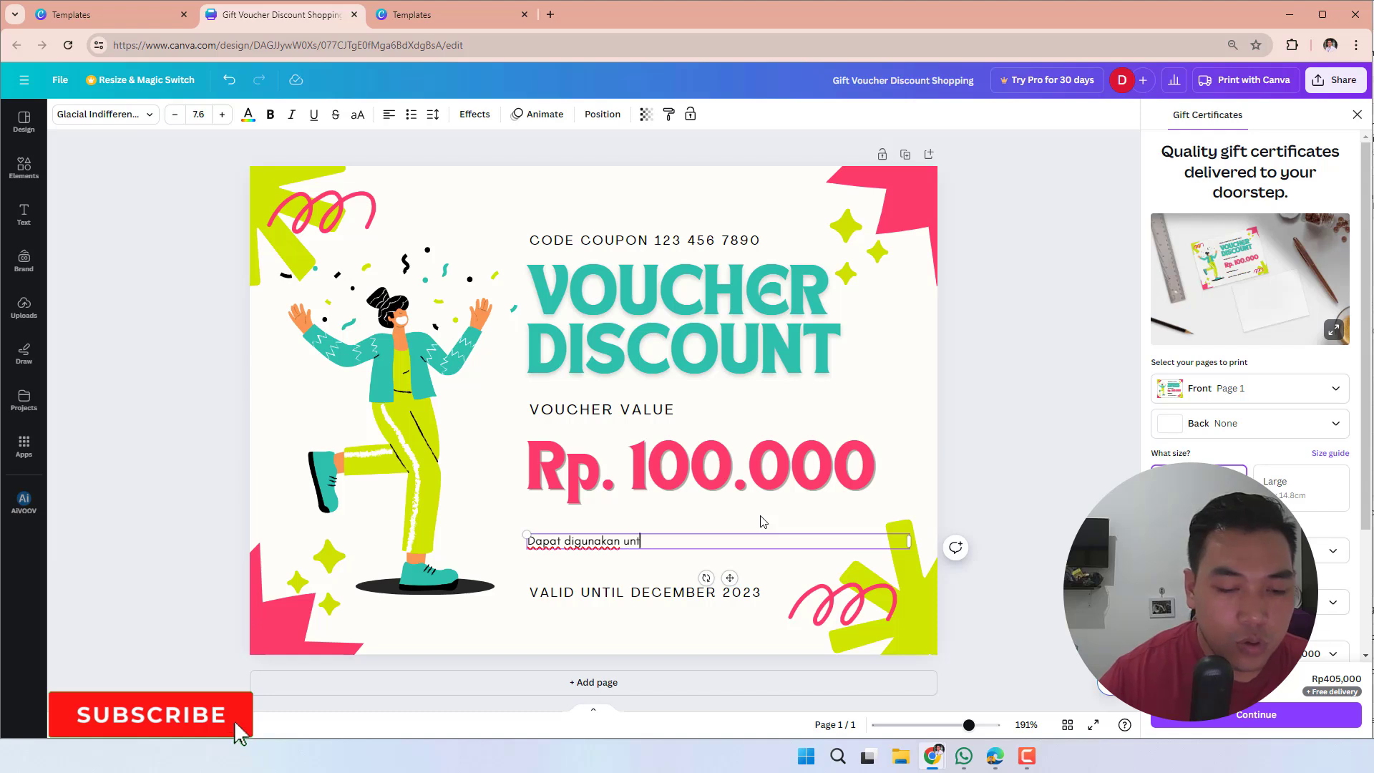
text(uk pemb)
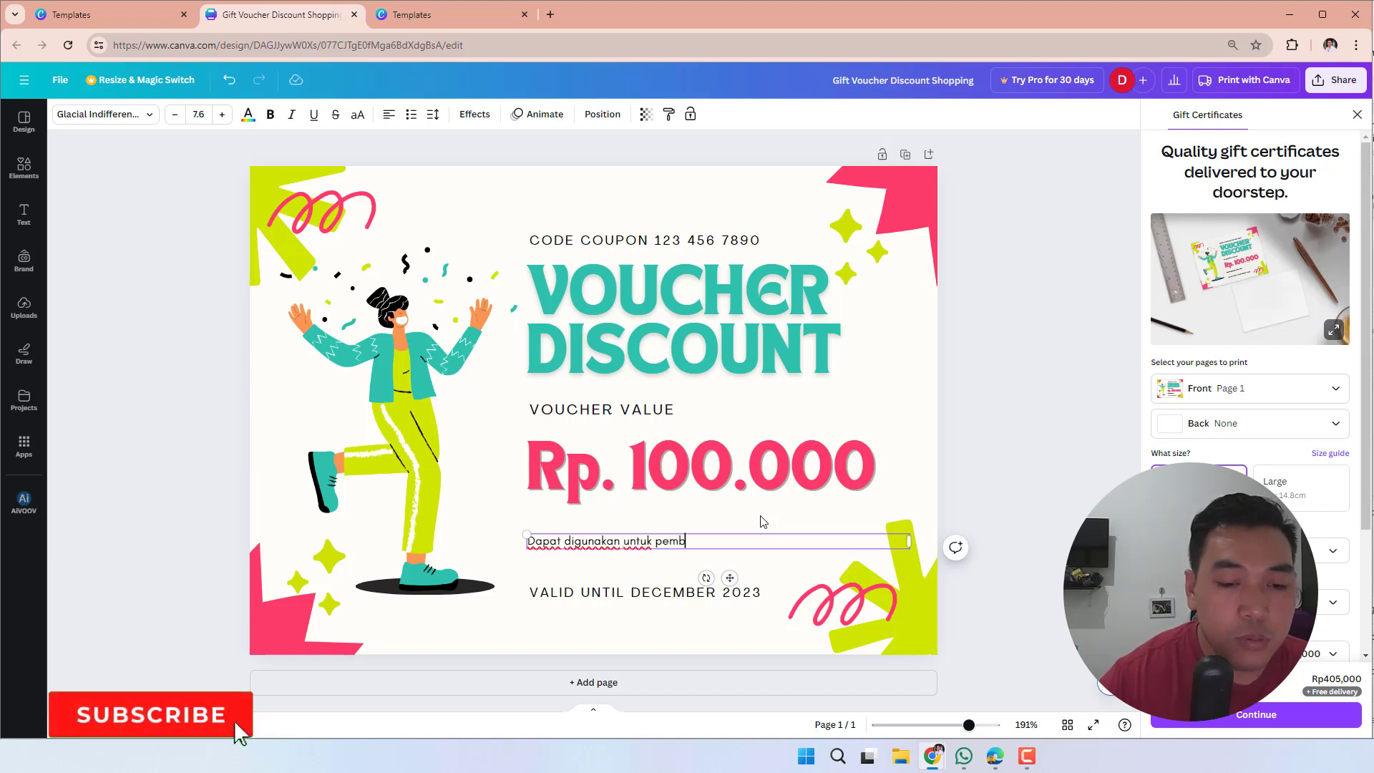
text(elian semua je)
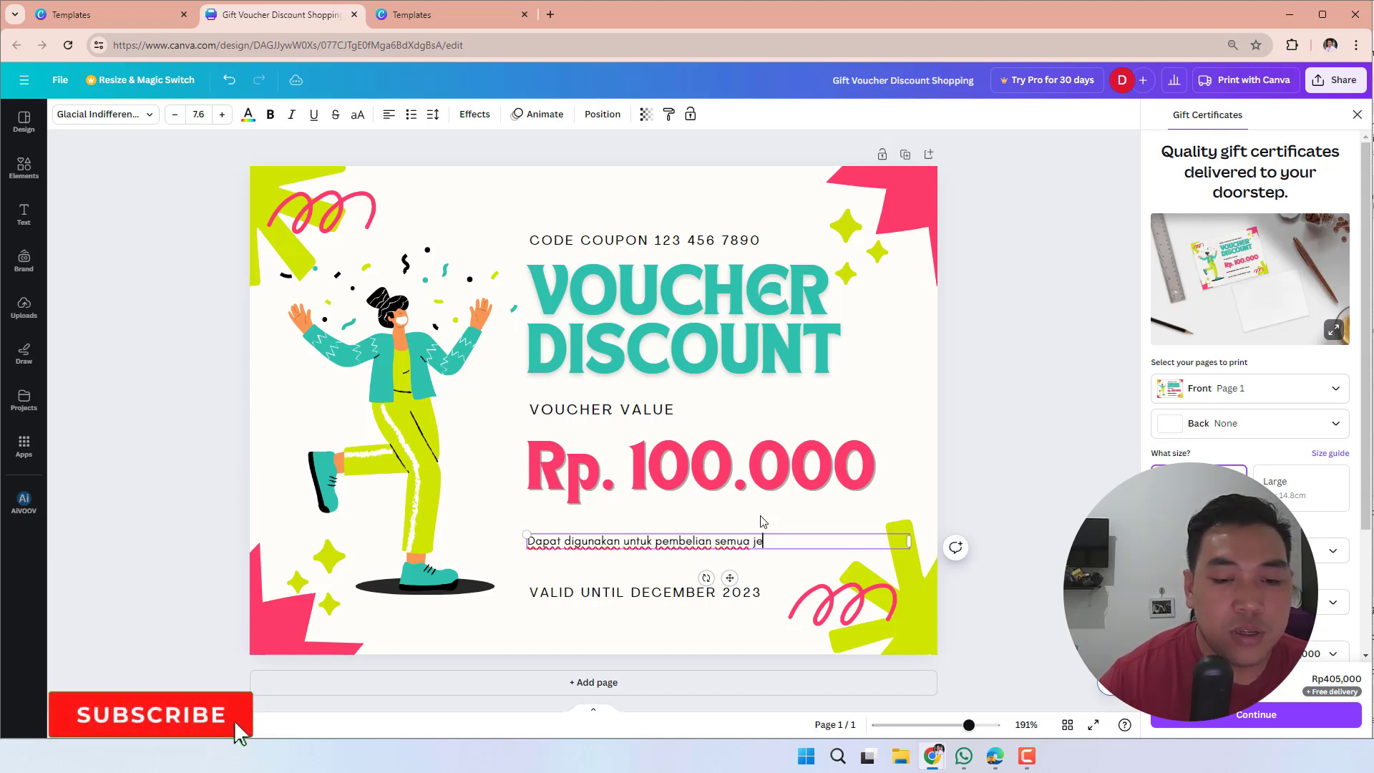
text(nis pakaian)
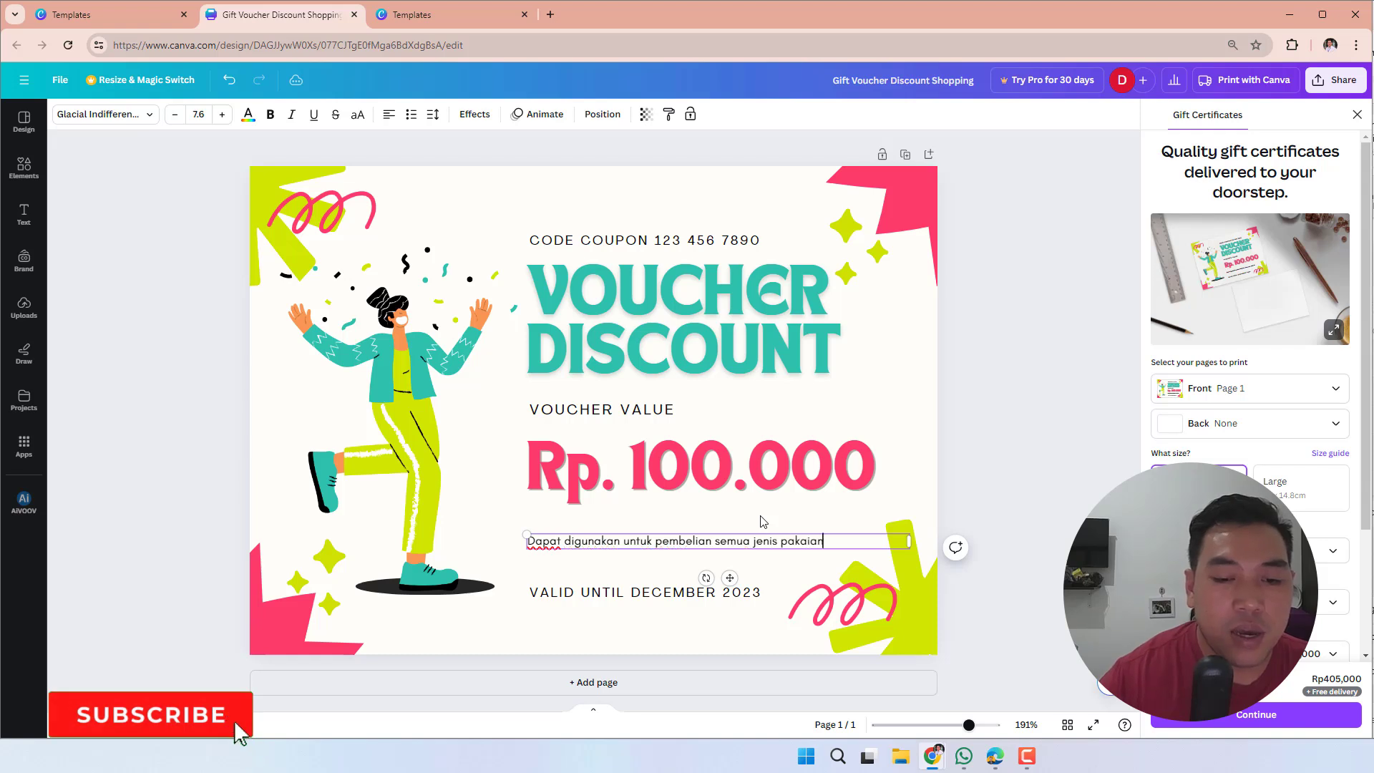
text( di)
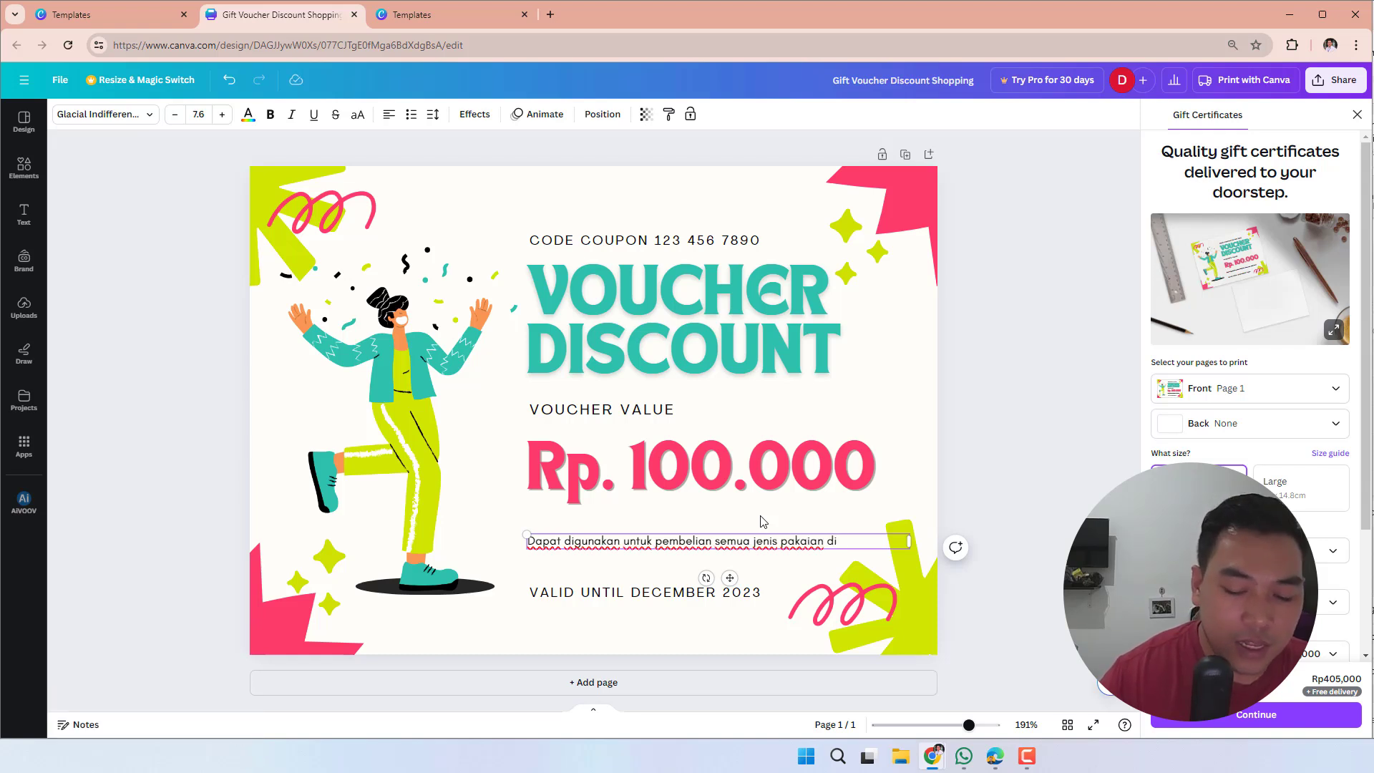
- Add a second line to the terms paragraph reading "Aksa Fashion, di seluruh gerai Indonesia"
key(Return)
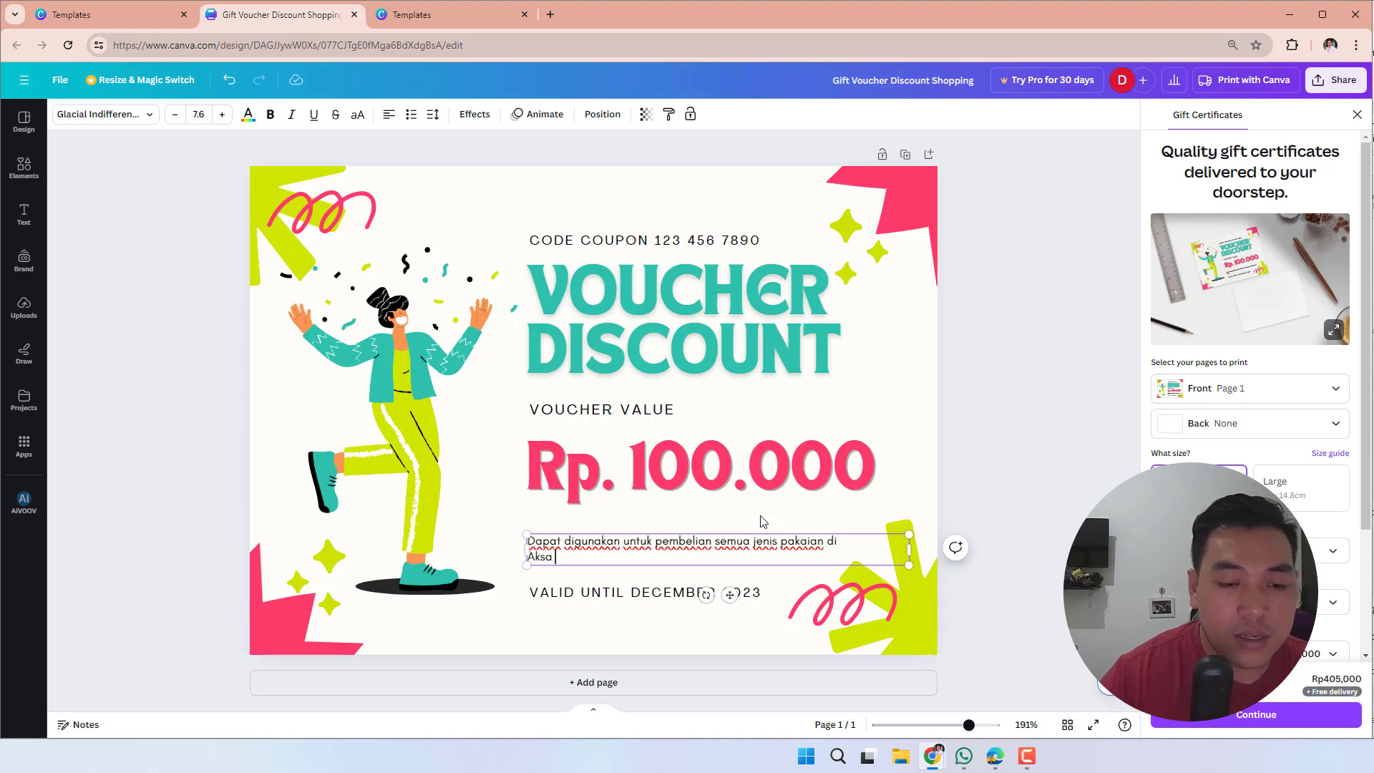
text(Aksa Fashion)
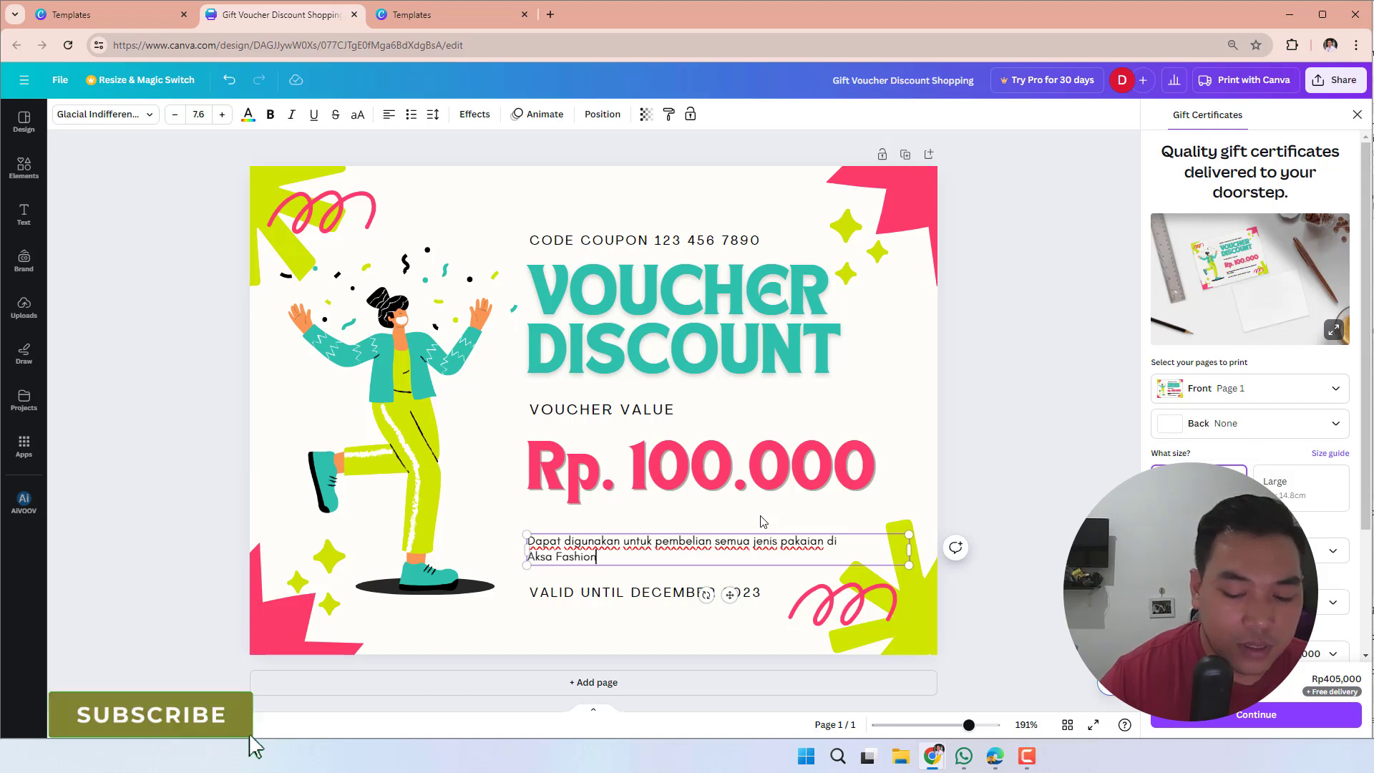
text(, di)
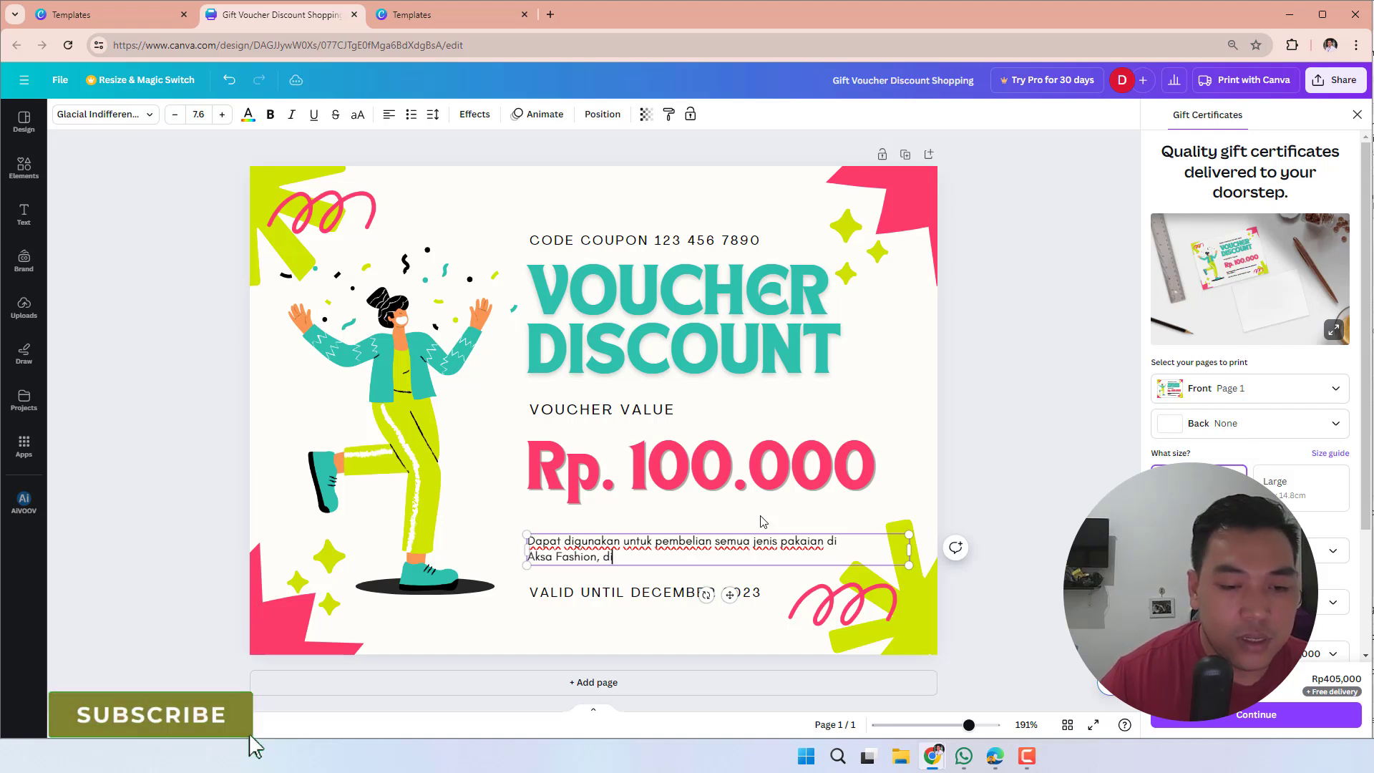
text( seluruh gerai Indonesia)
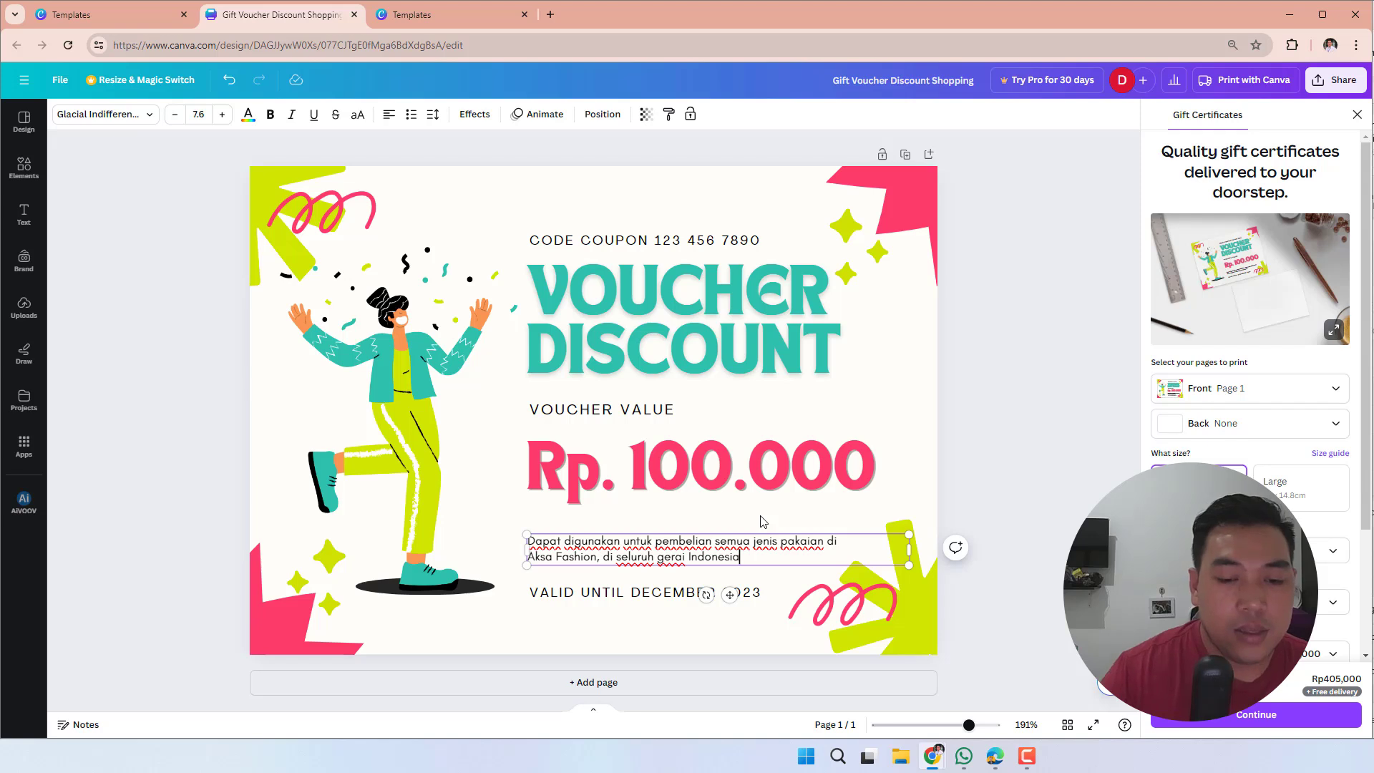
click(1064, 449)
- Change the year in the voucher's validity line so that it reads "VALID UNTIL DECEMBER 2024"
click(763, 594)
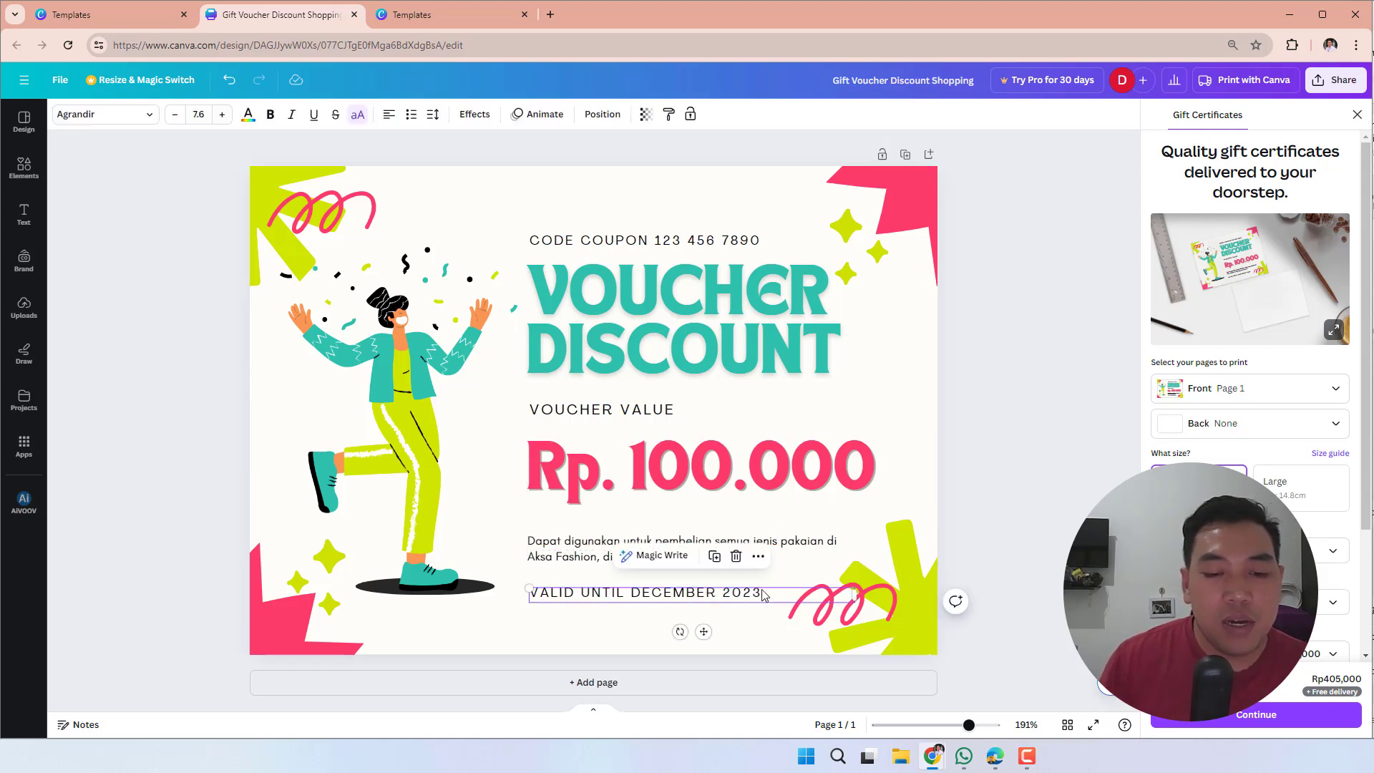
click(763, 594)
click(768, 598)
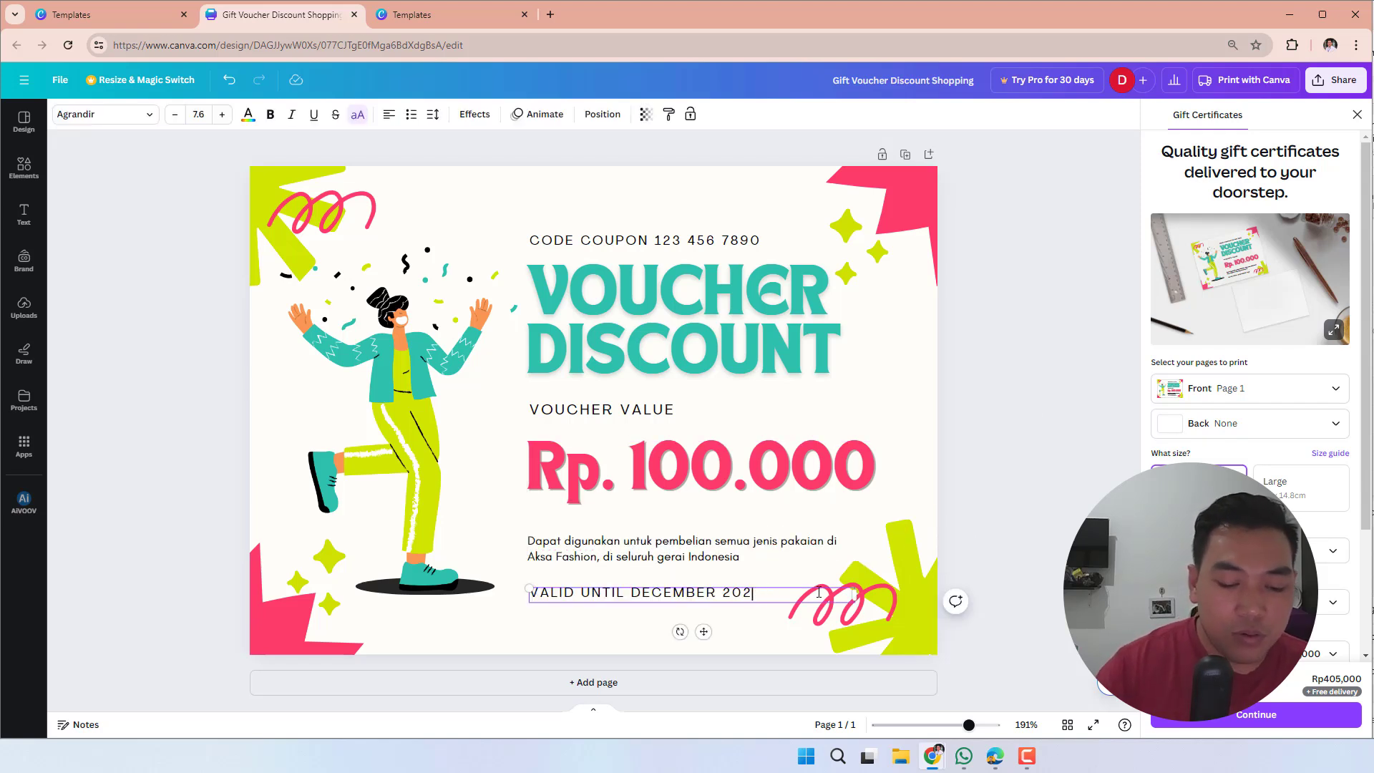
click(969, 376)
click(757, 247)
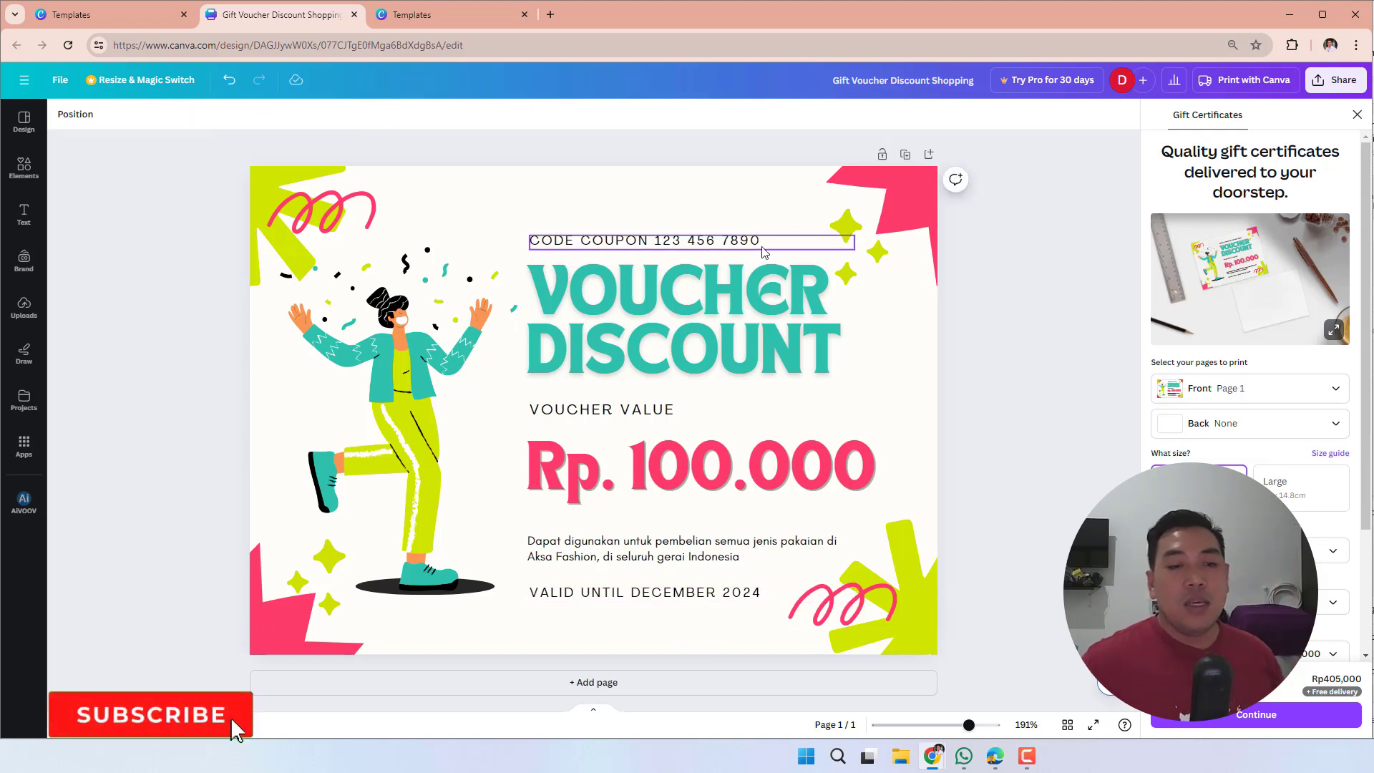
click(756, 247)
click(1041, 493)
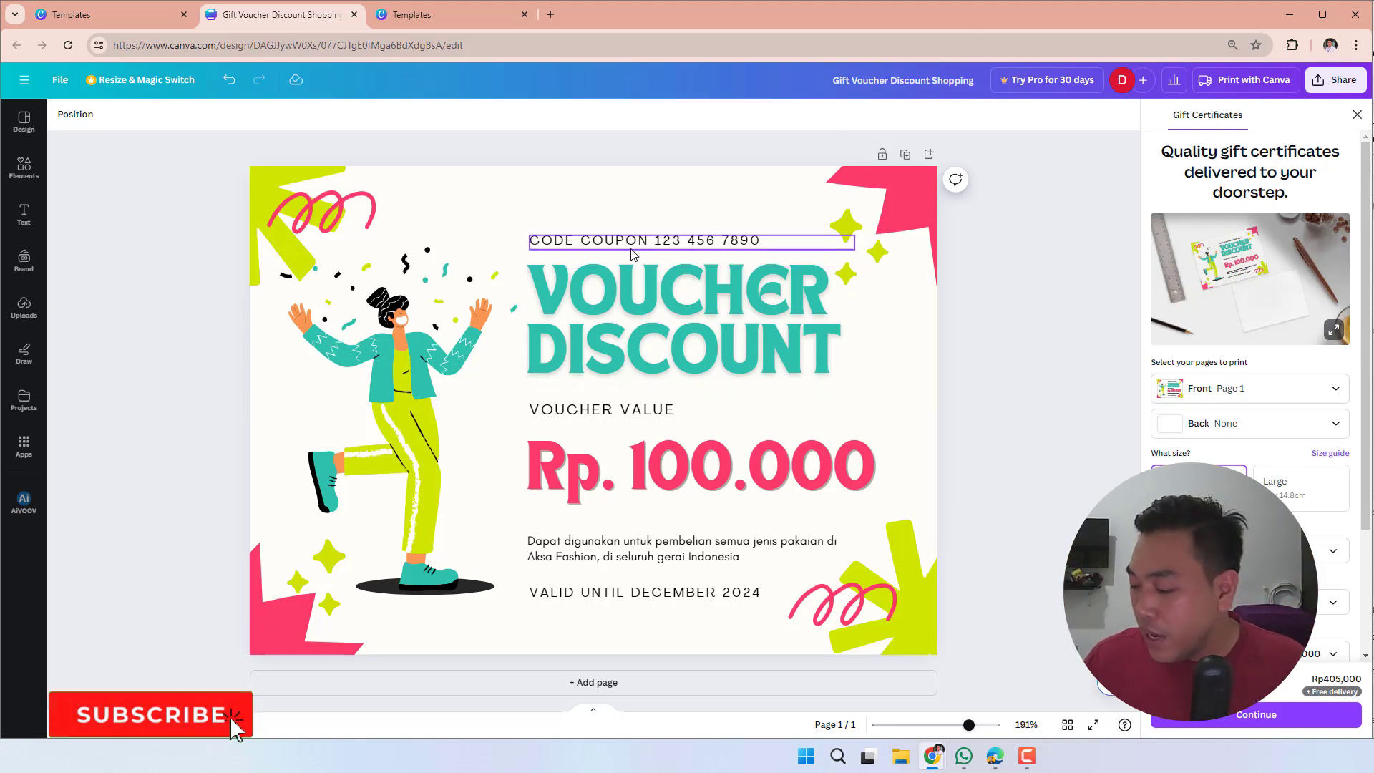
- Switch to the Best Friend Happy Wedding Congratulations Card page and view its in-hand mockup, front-and-back mockup and blank back preview
click(412, 16)
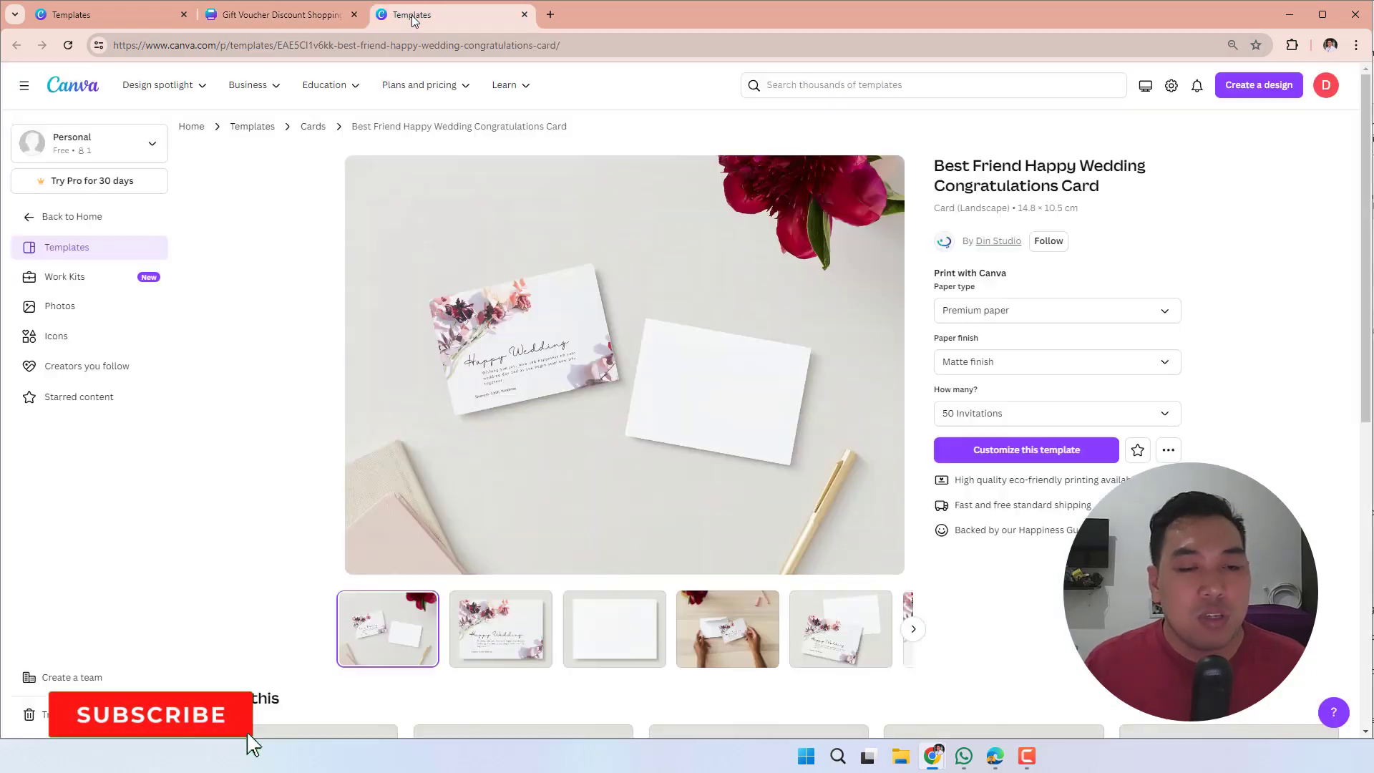
click(759, 625)
click(826, 636)
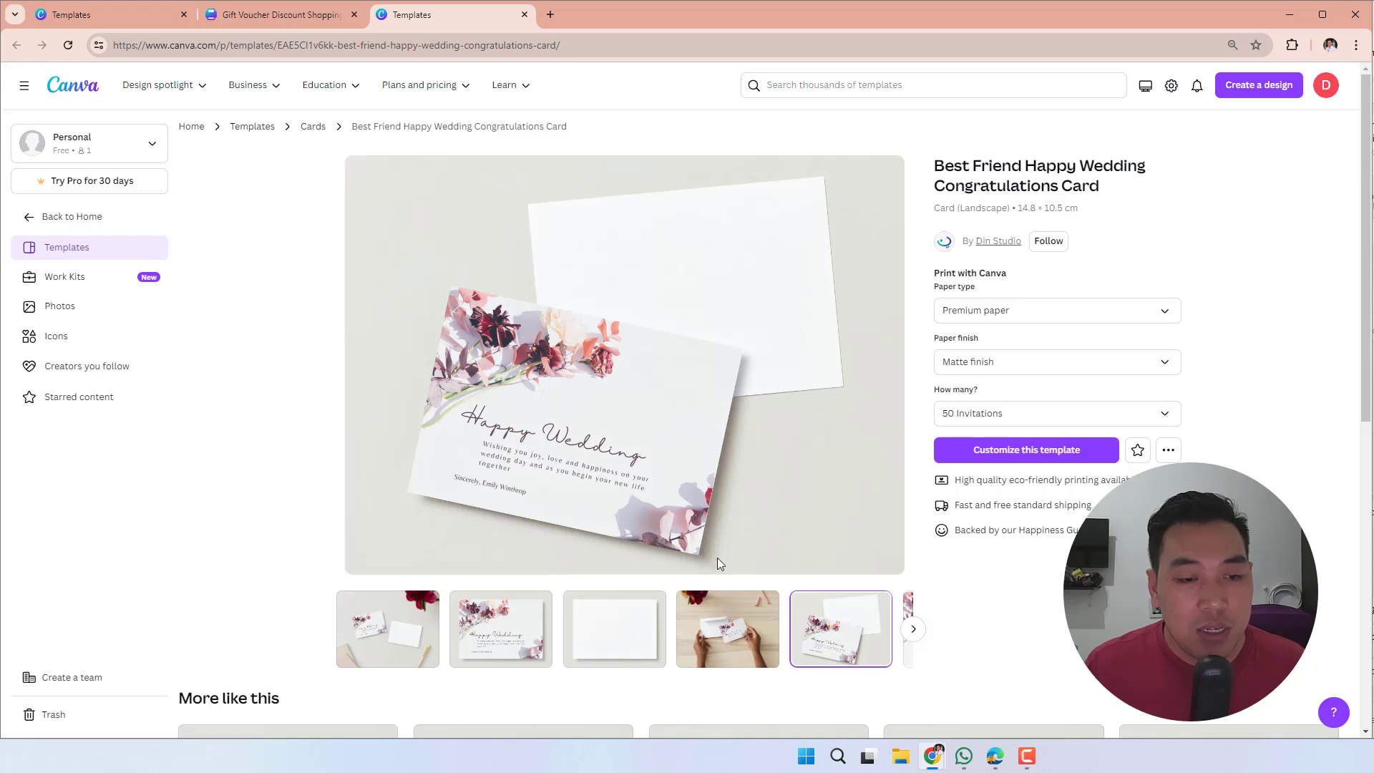
click(616, 630)
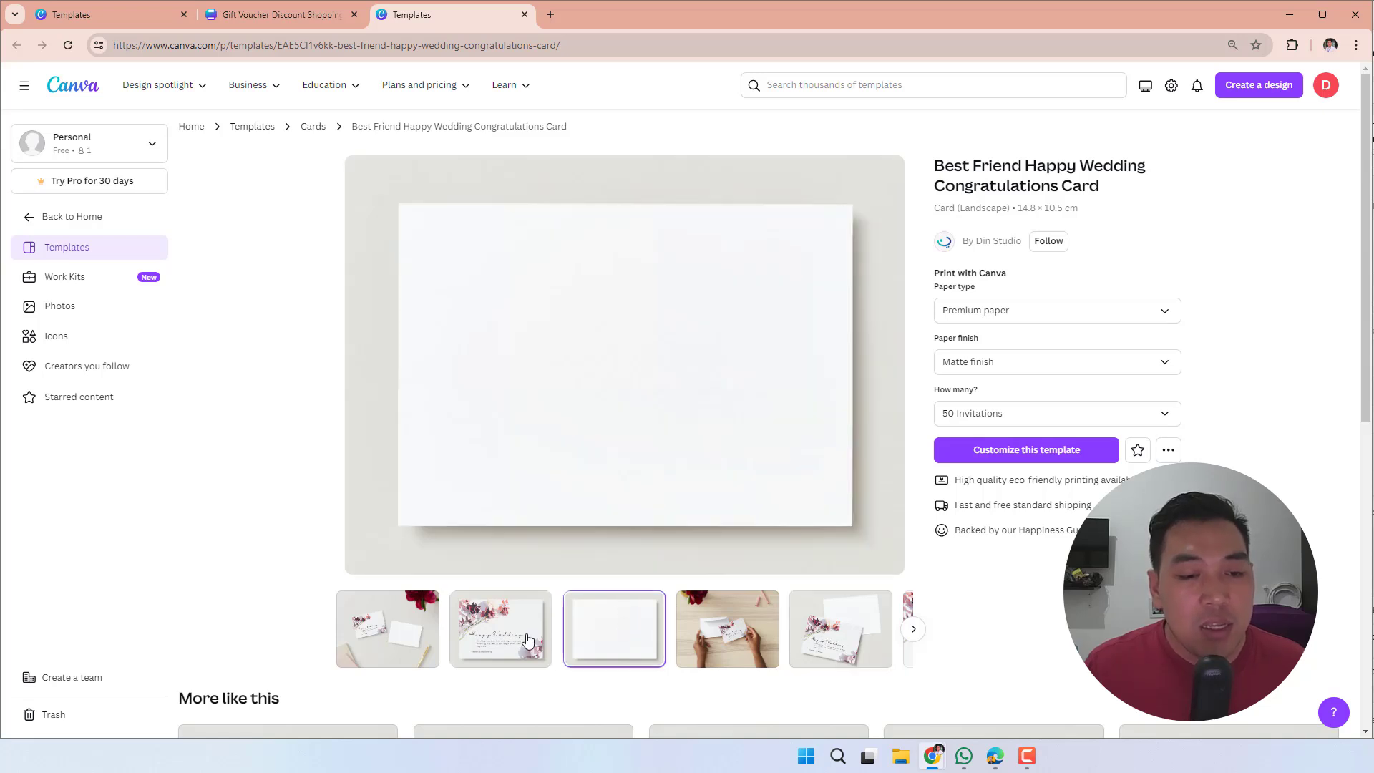
- View the wedding card's front, envelope set, blank back, in-hand, front-and-back and flat design previews
click(486, 638)
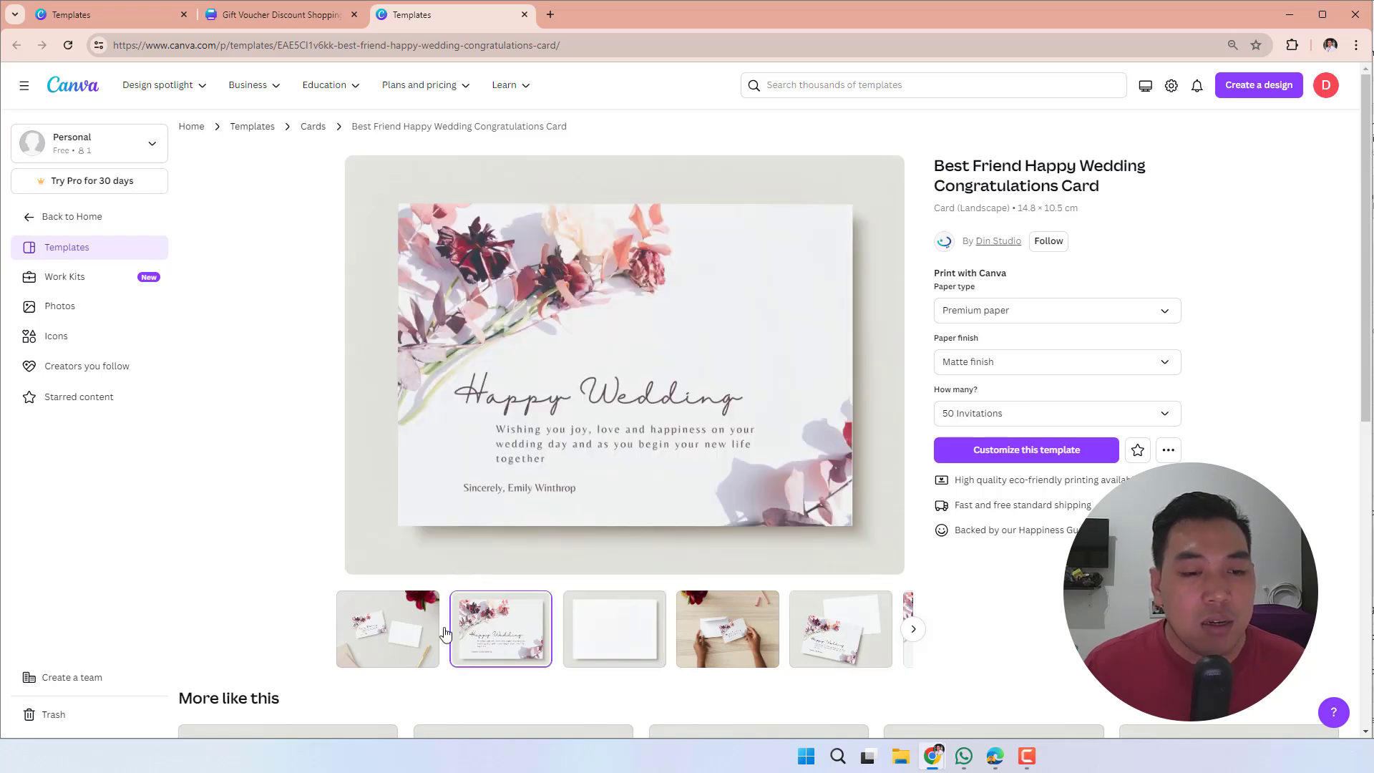
click(398, 625)
click(508, 644)
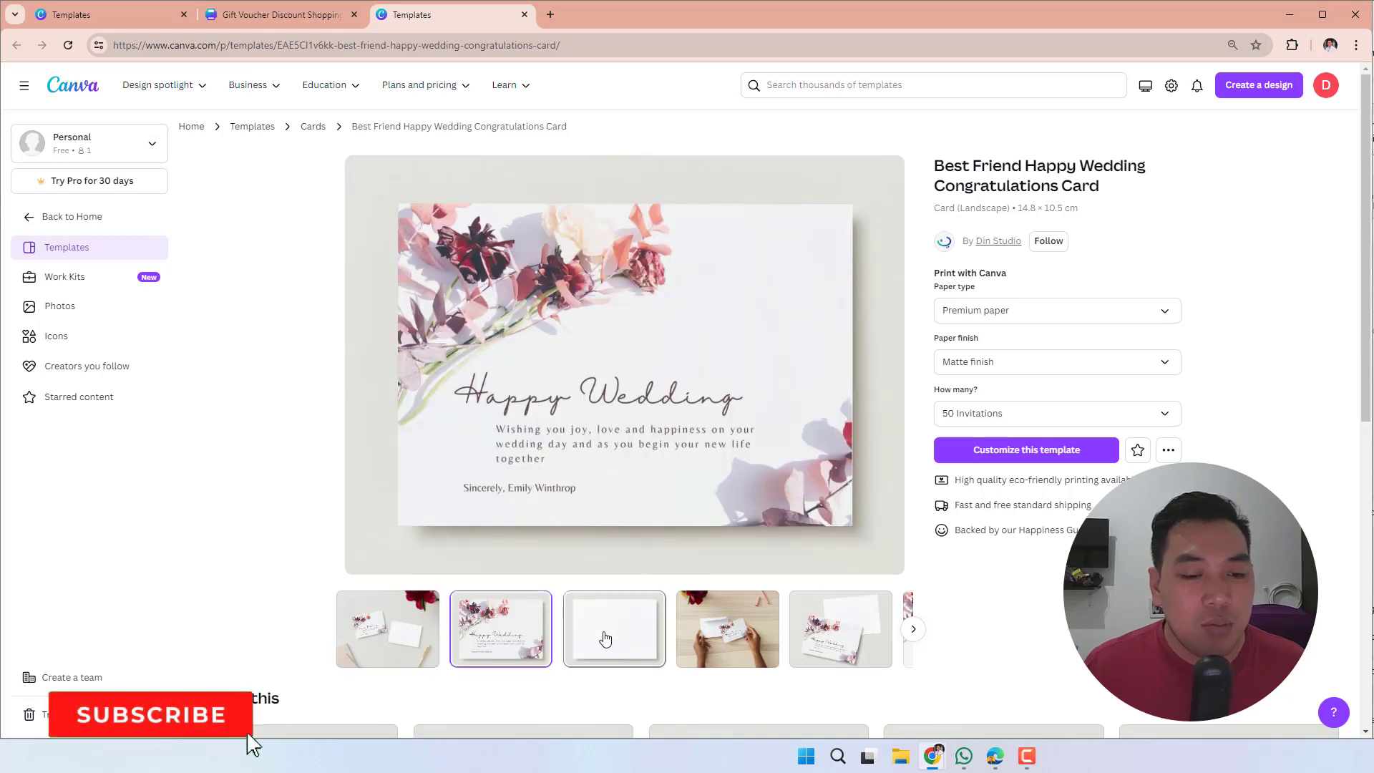
click(604, 639)
click(727, 637)
click(827, 644)
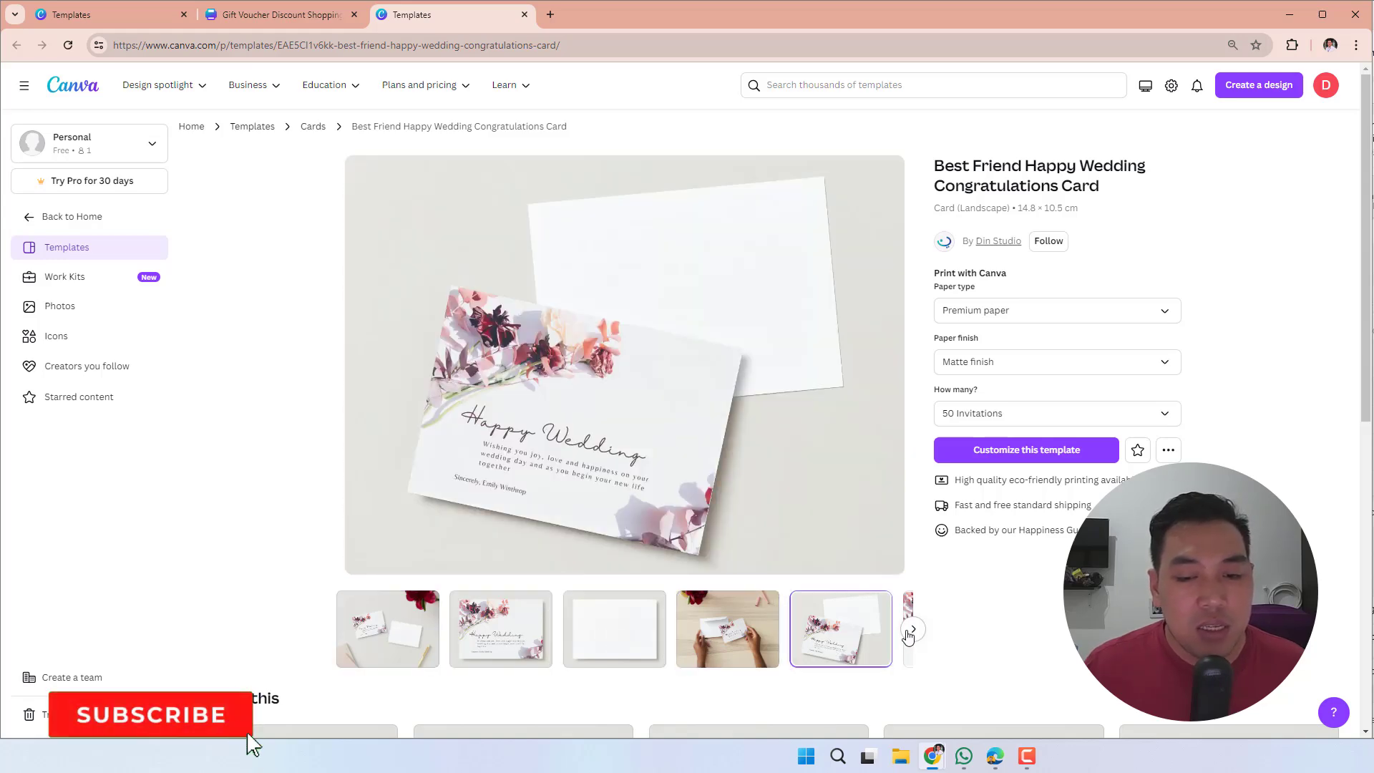
click(910, 633)
click(861, 621)
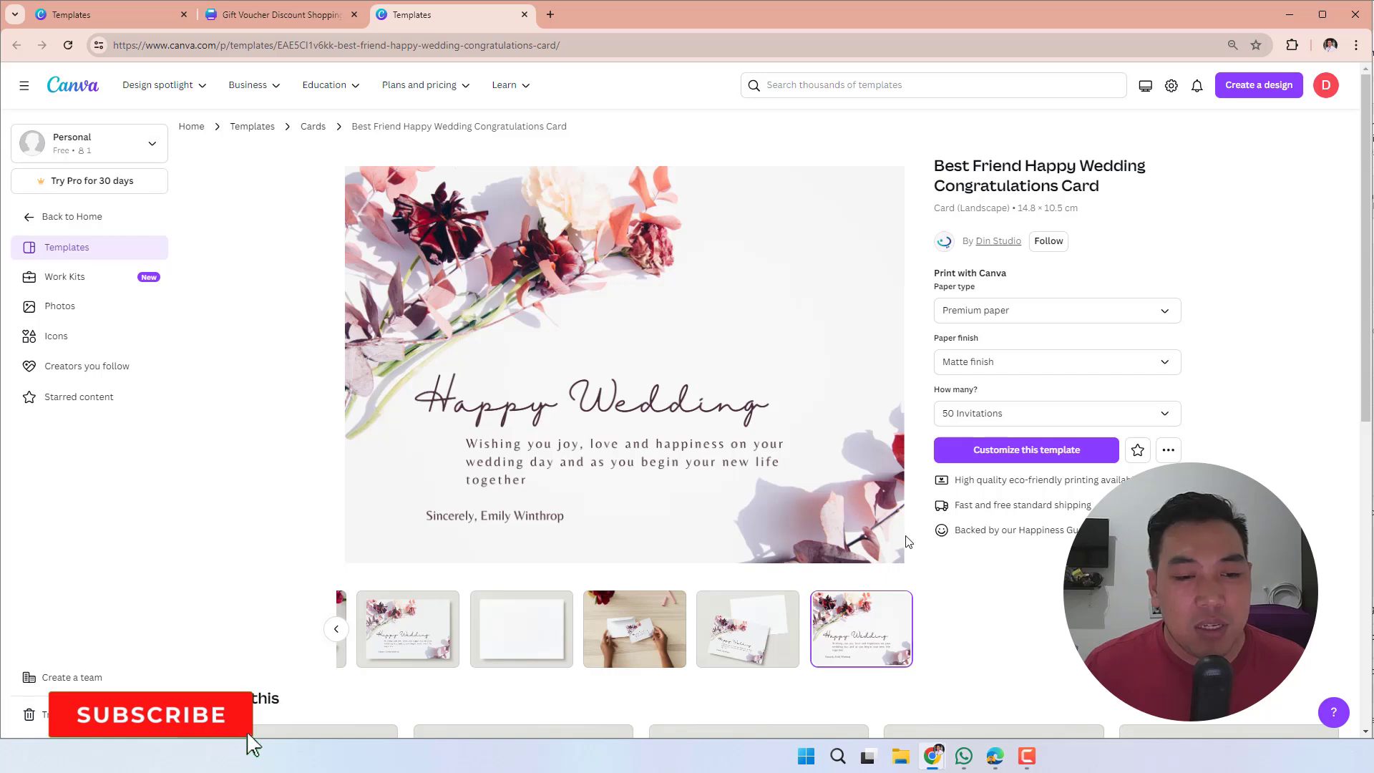
click(795, 604)
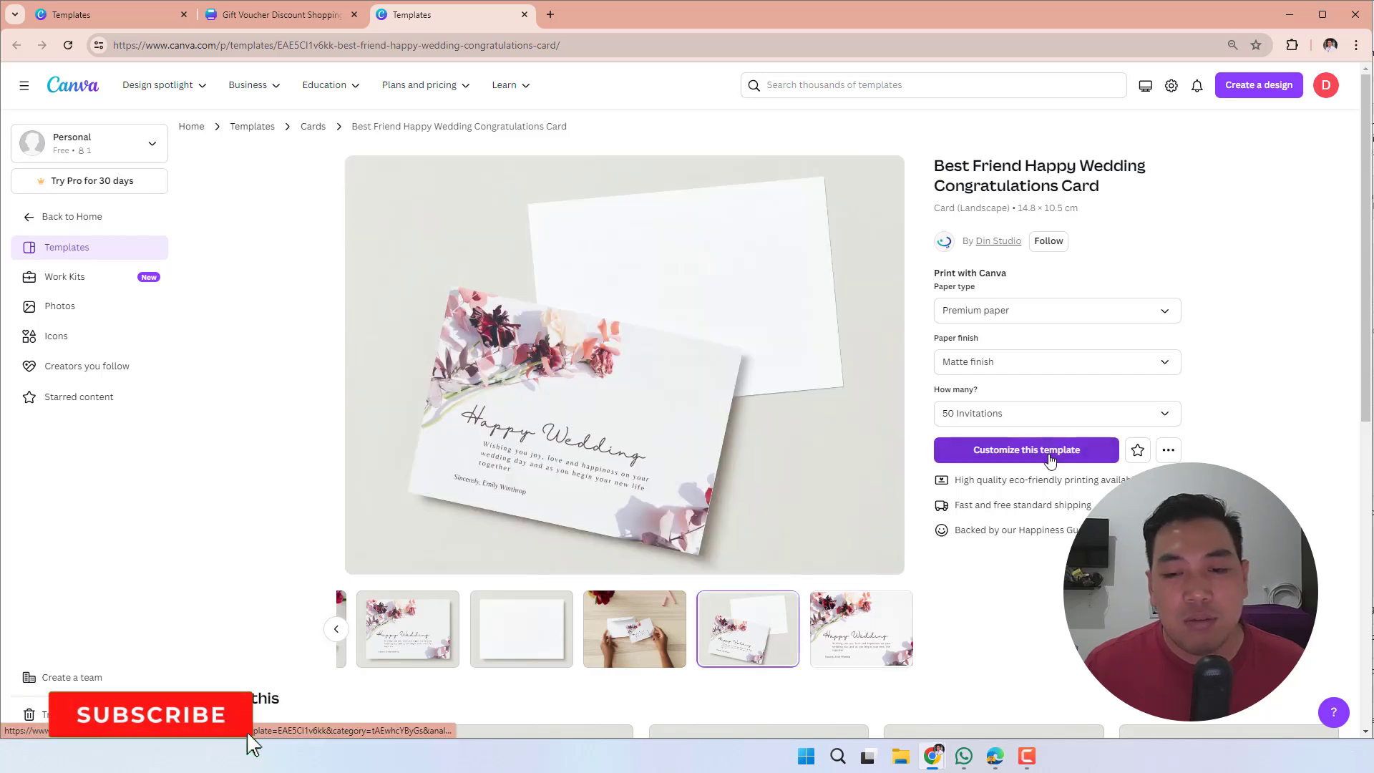
- Open the wedding card template for customising and check the choices for the back page to print
click(1046, 451)
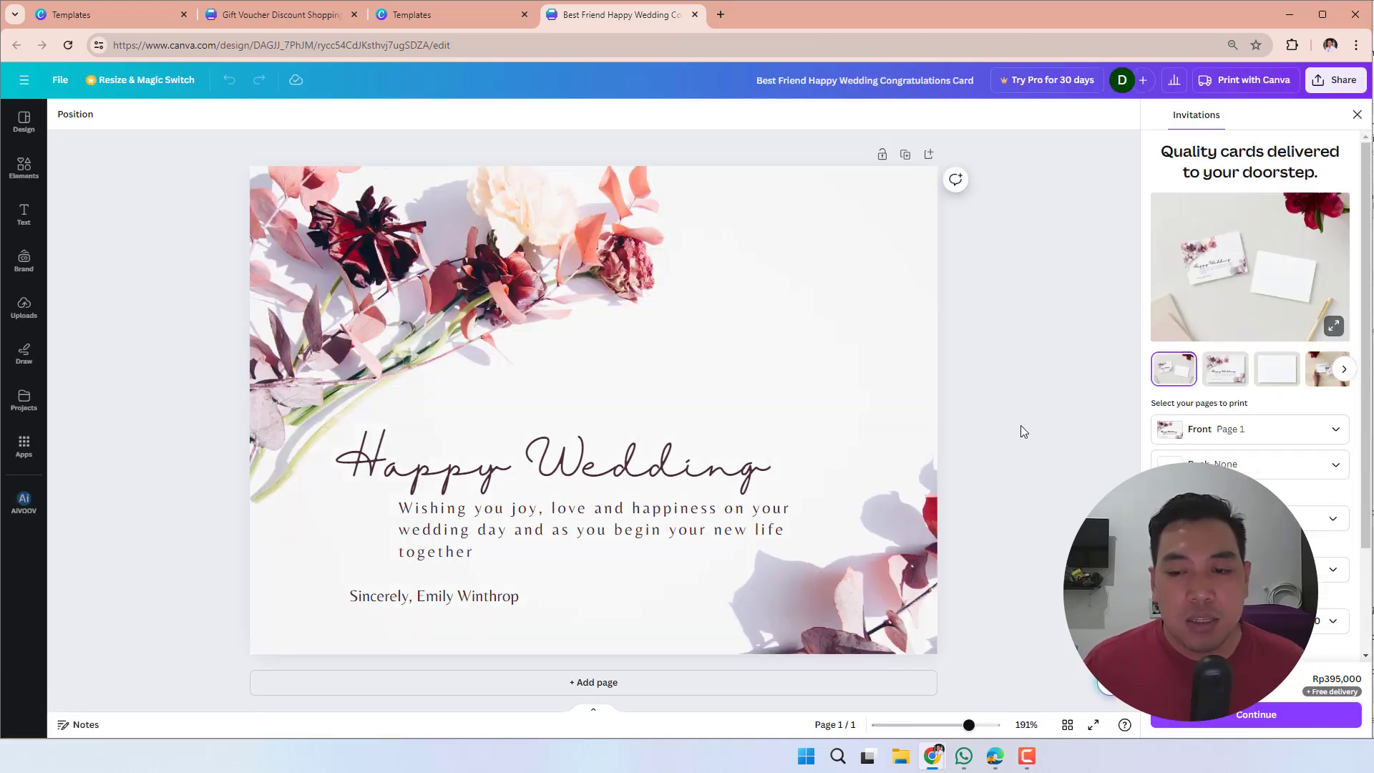
click(1221, 463)
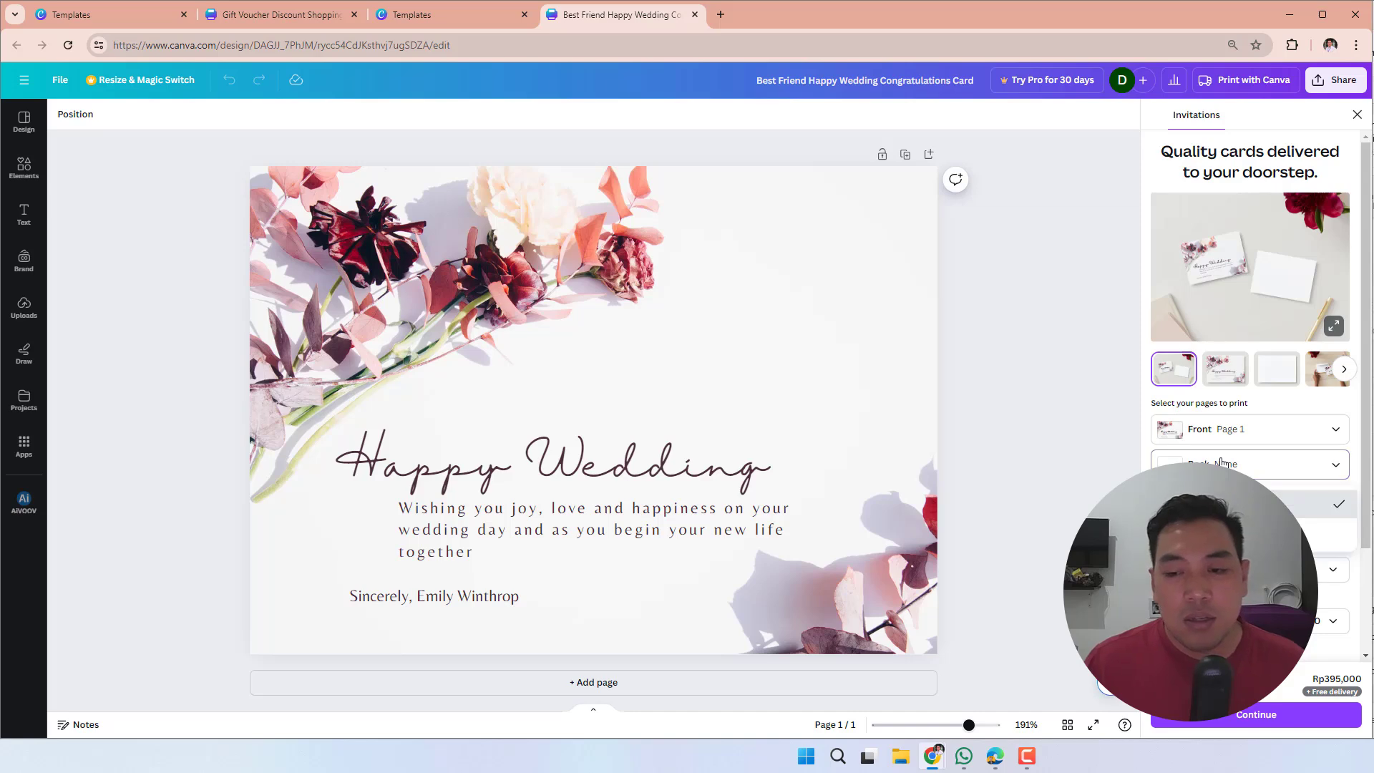
click(1221, 463)
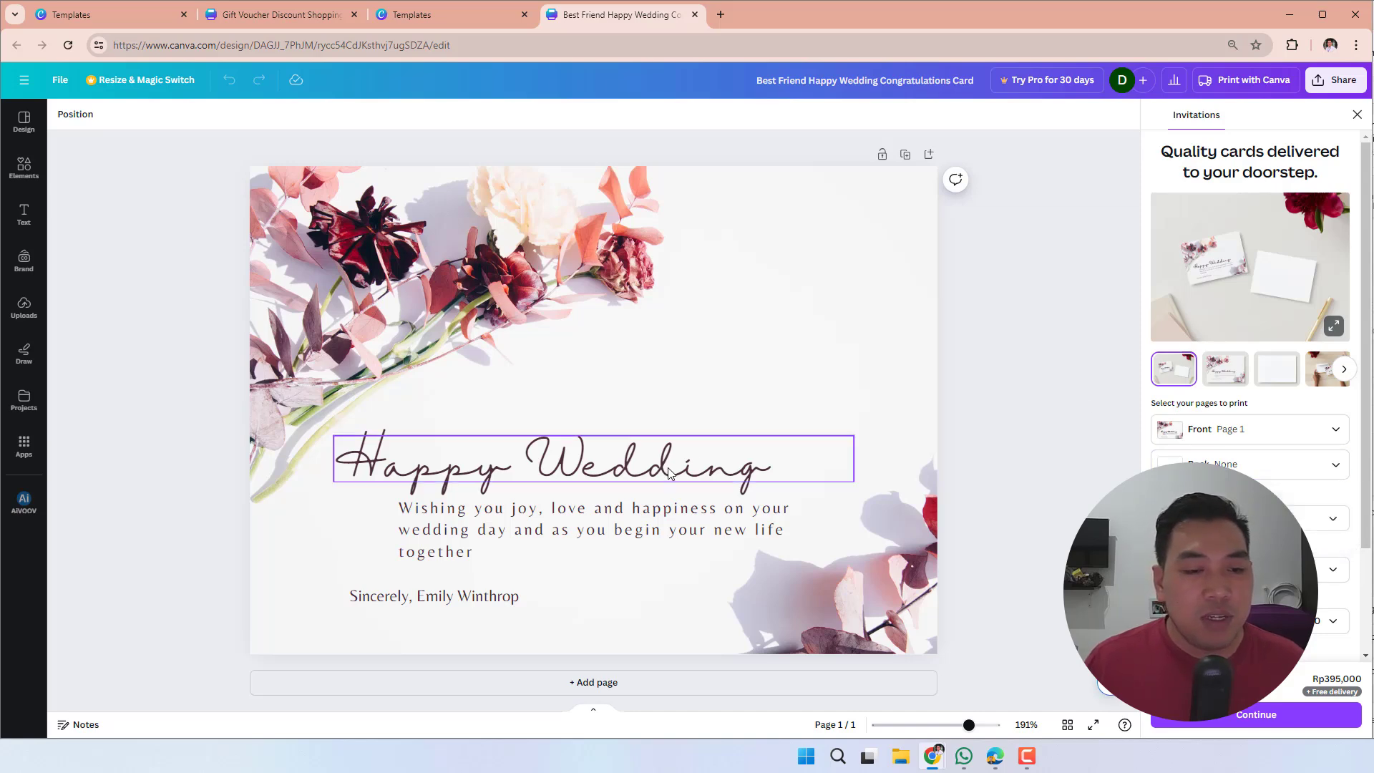
- Replace the wishes paragraph below the Happy Wedding heading with the line "Semoga Selalu diberikan kebahagiaan, dan"
click(548, 528)
click(549, 529)
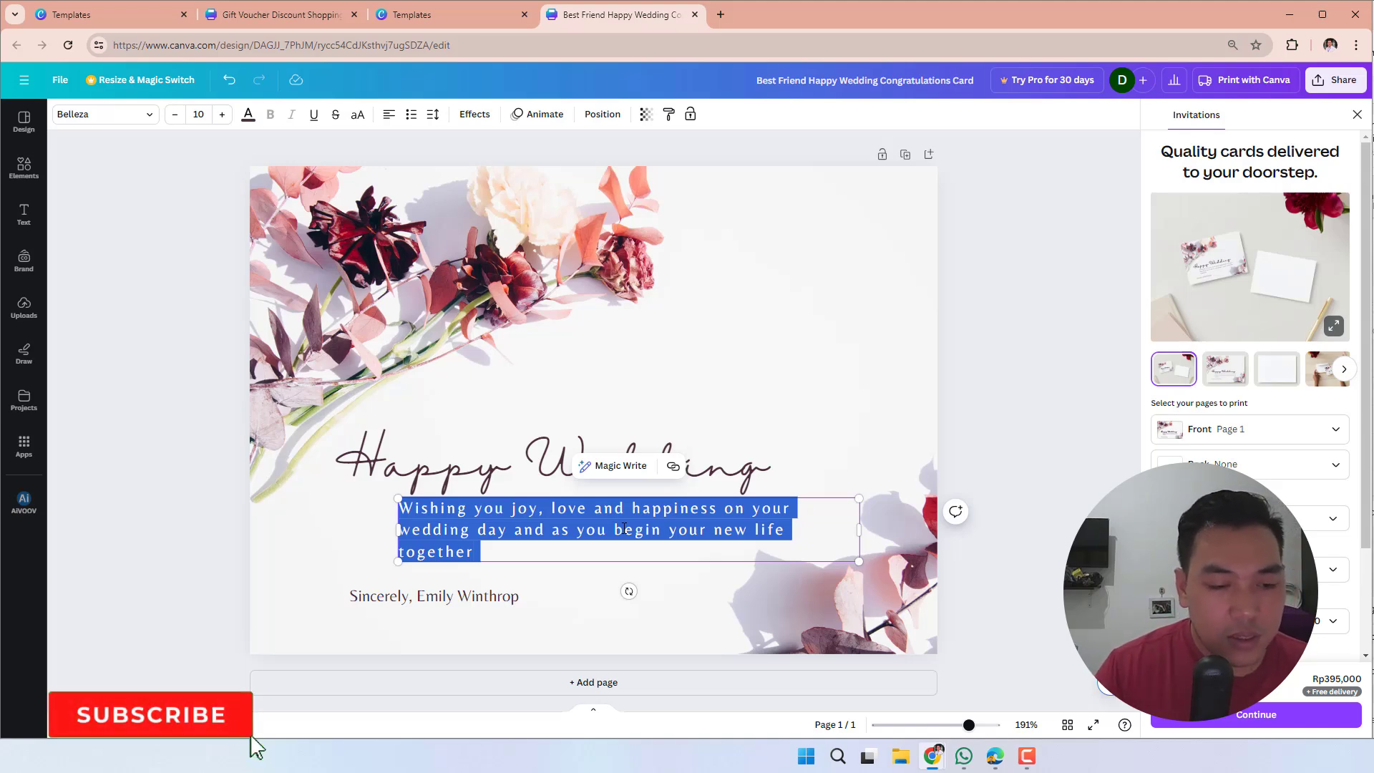
text(Semoga)
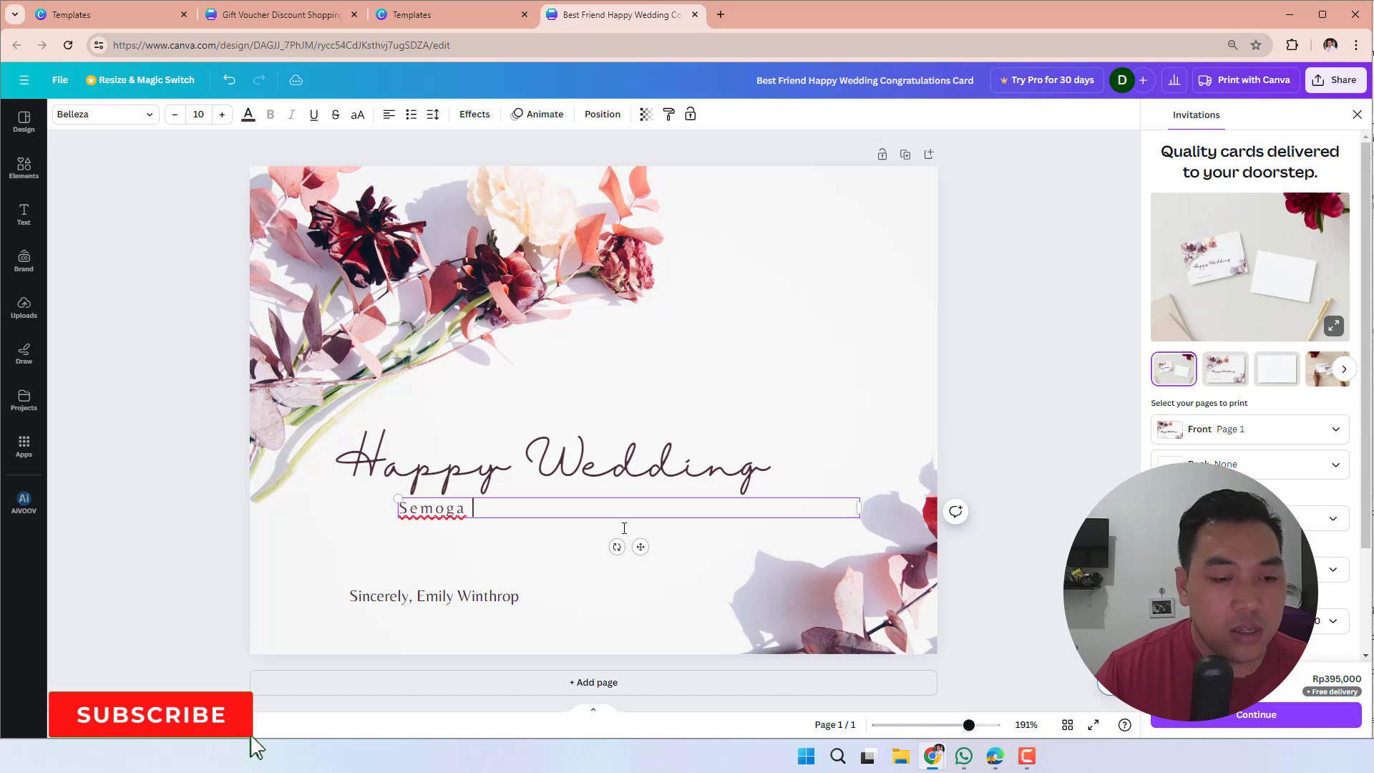
text( Selalu)
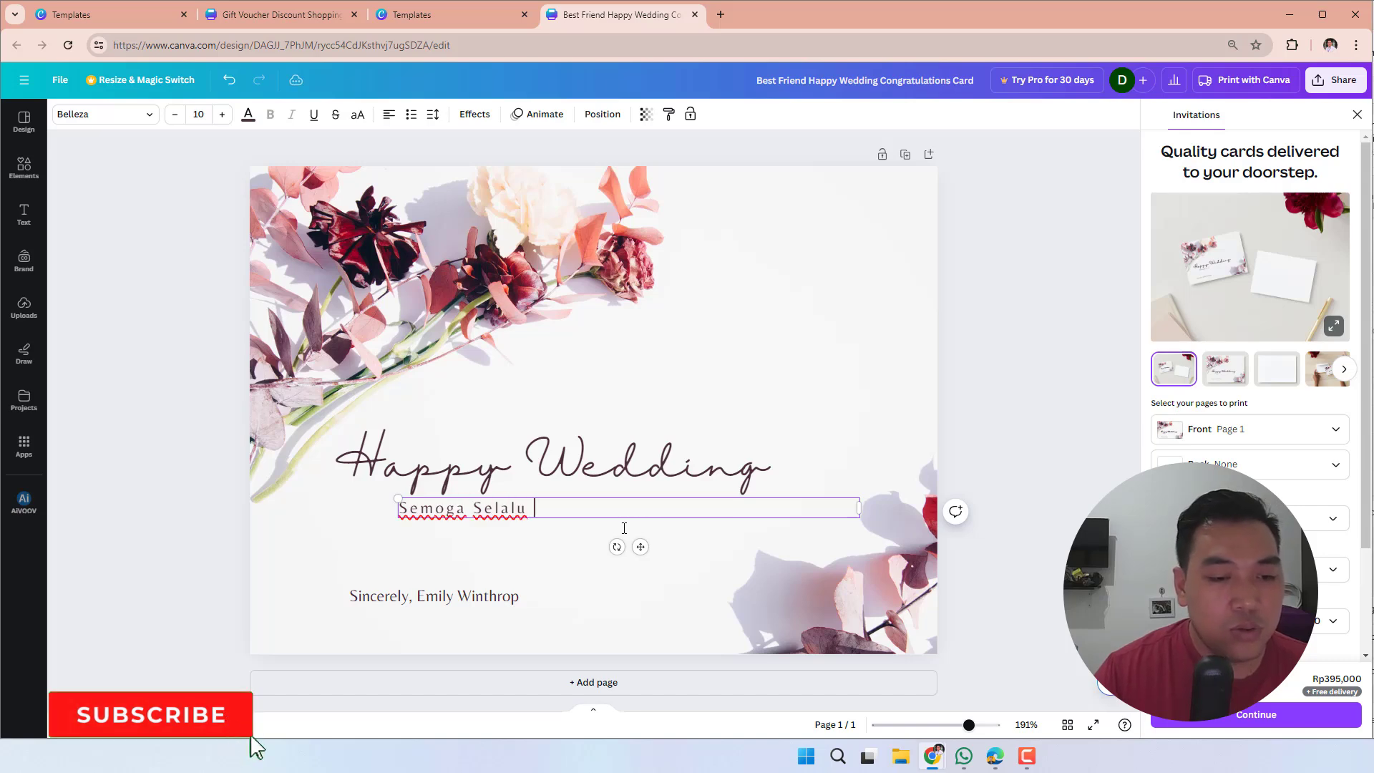
text( diber)
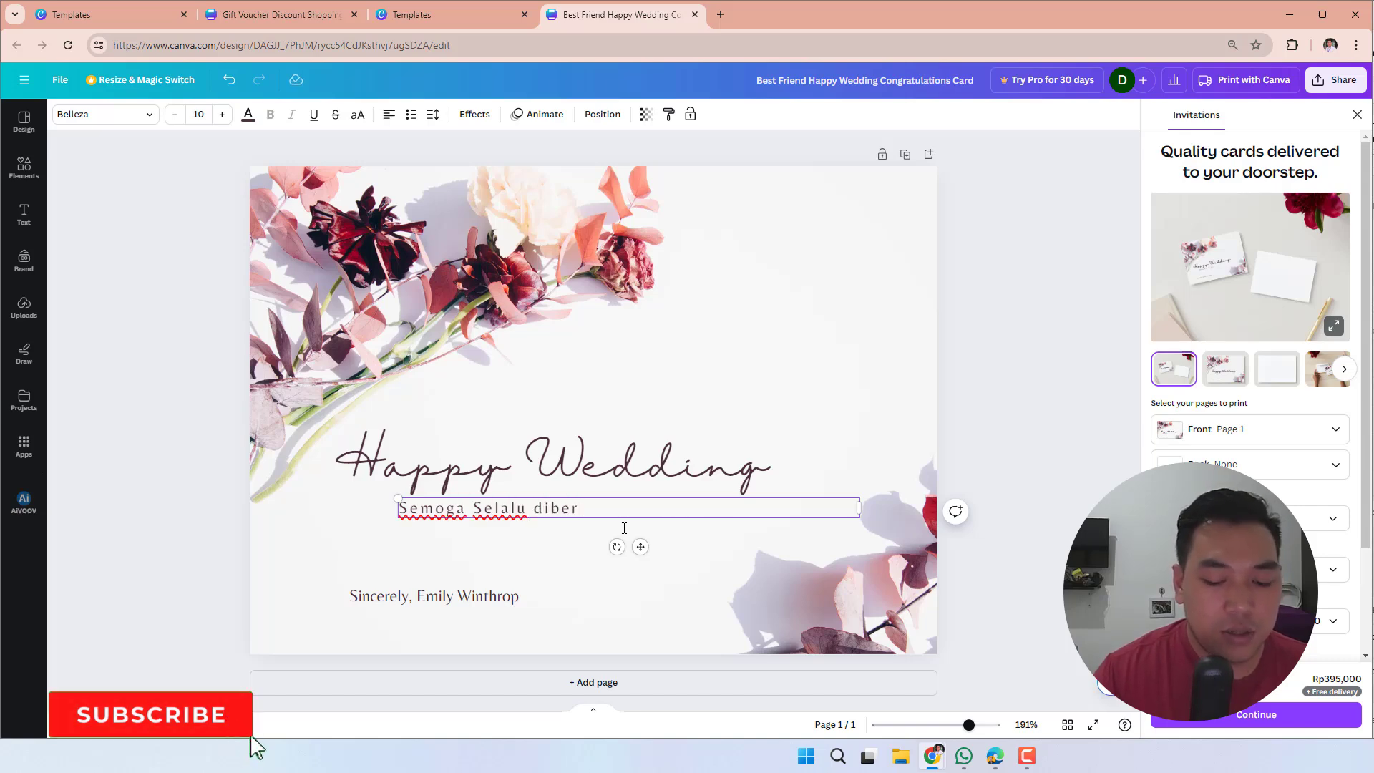
text(ikan )
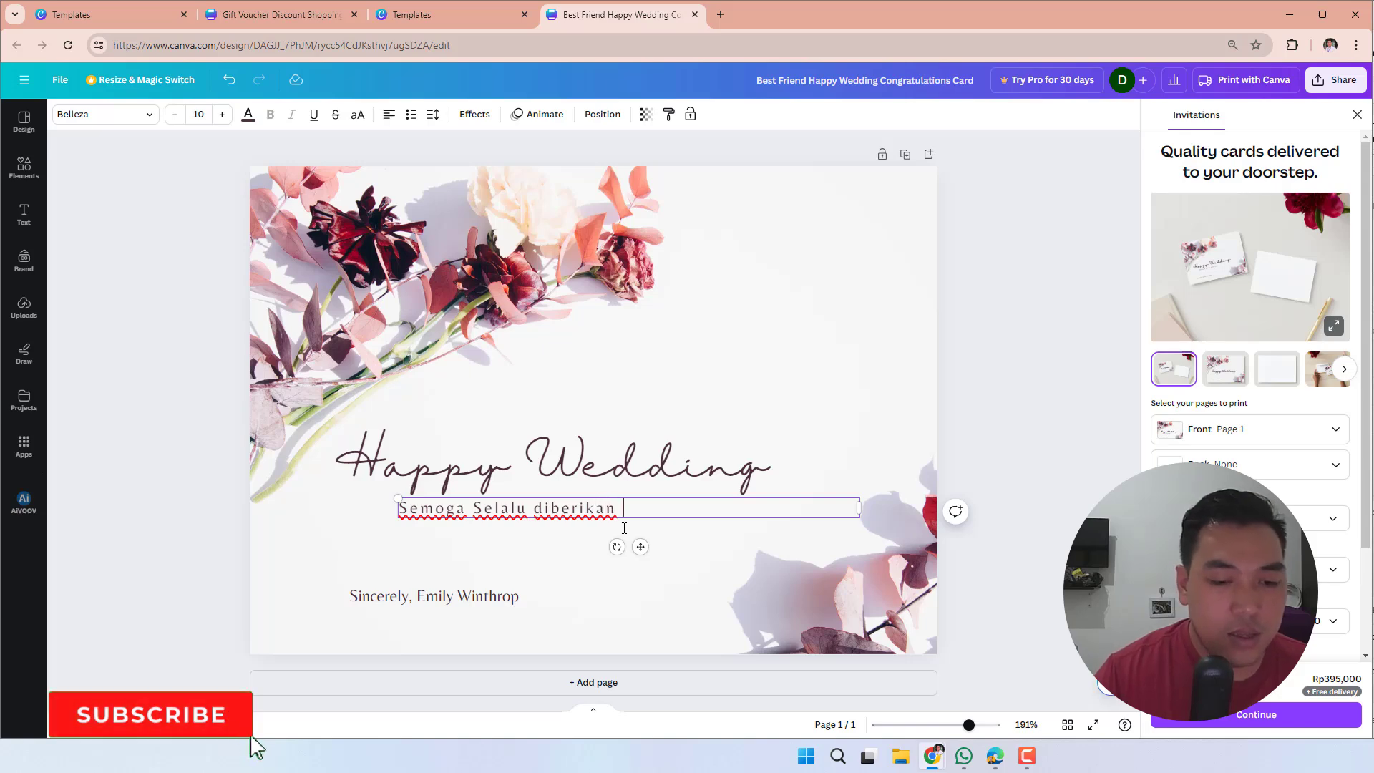
text(kebahagi)
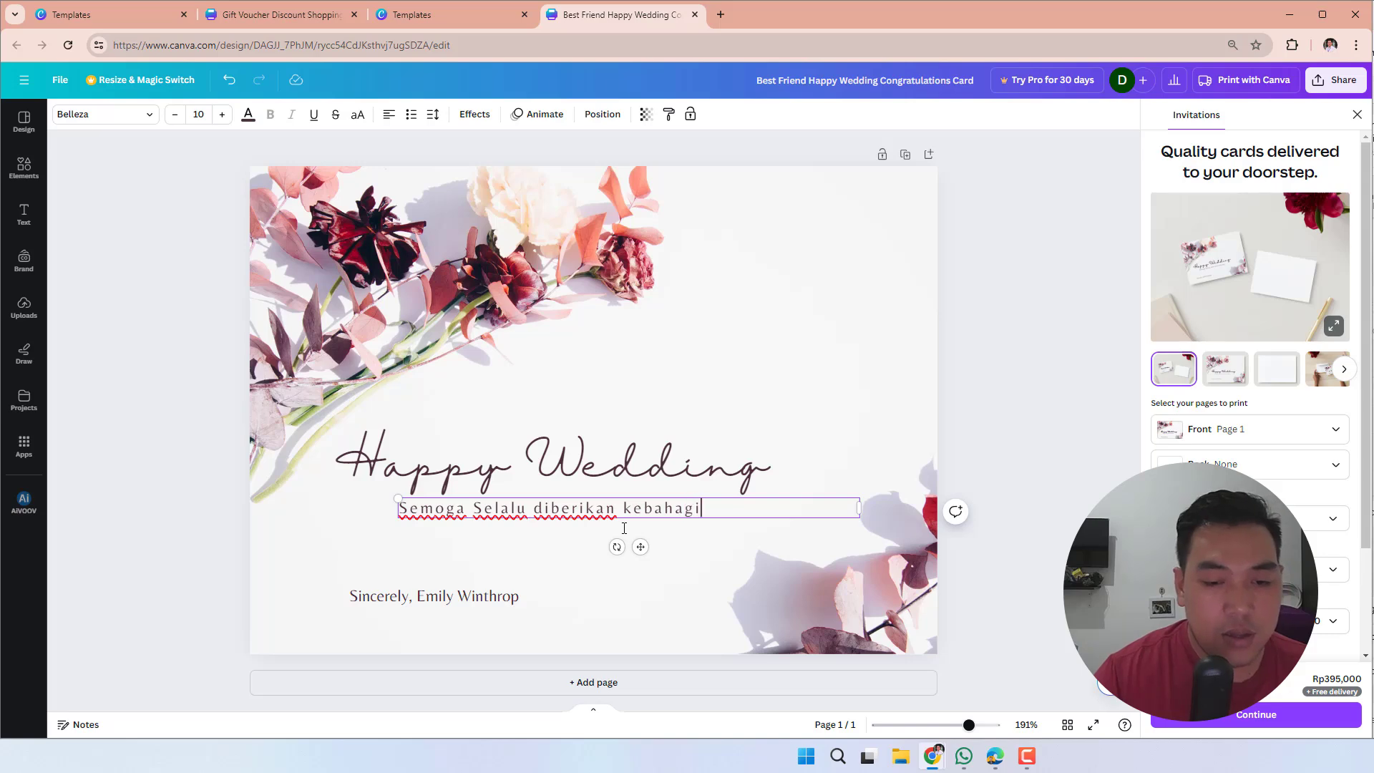
text(aan, )
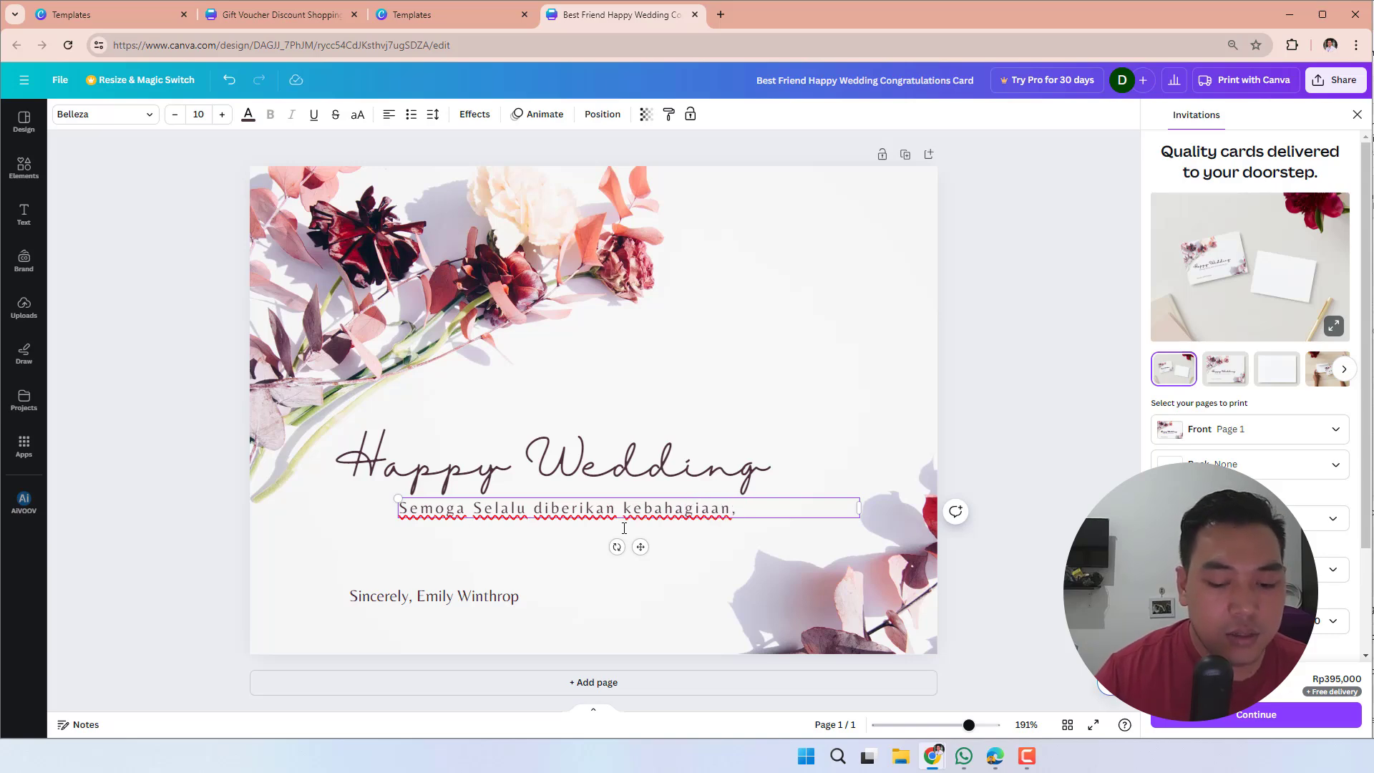
text(dan)
key(Return)
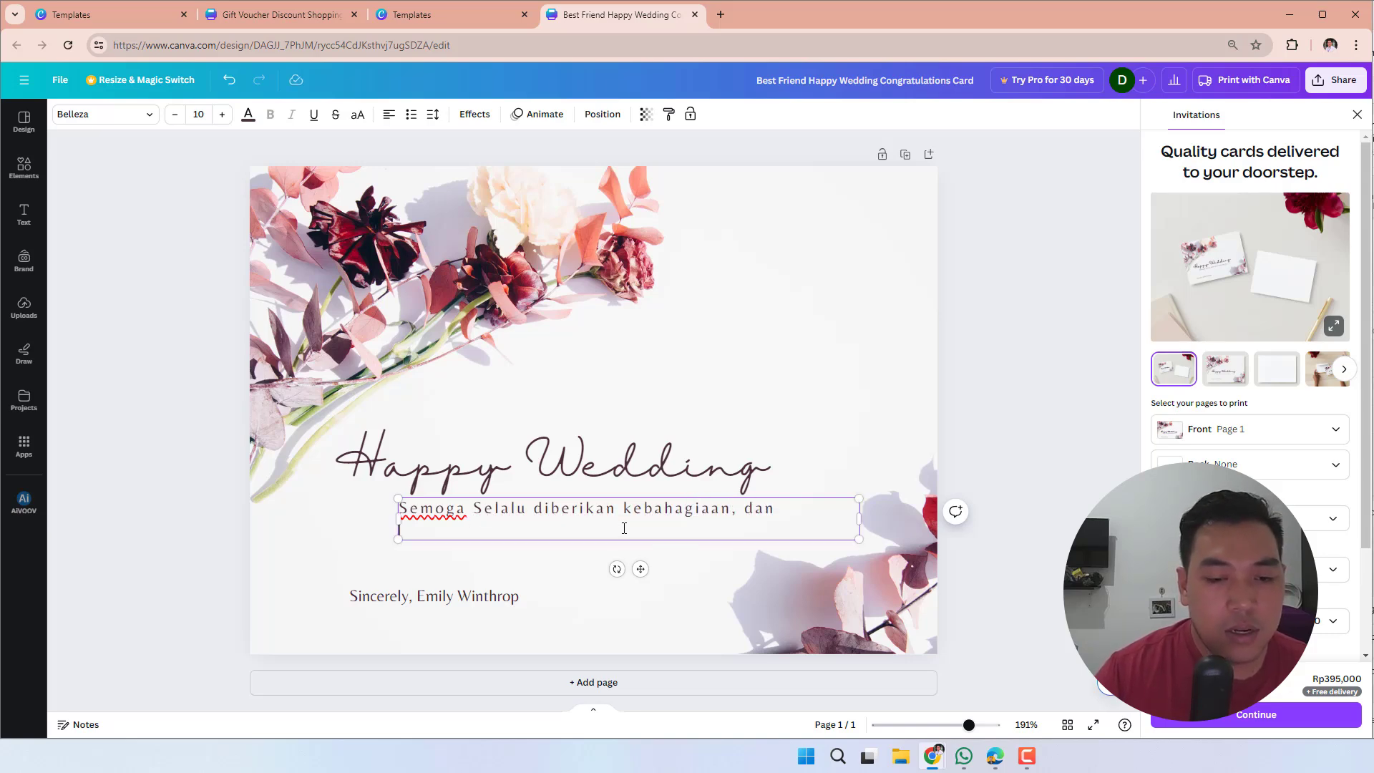
- Continue the wishes paragraph on a new line with "juga senantiasa menjadi keluarga yang penuh dengan keberkahan"
text(juga sen)
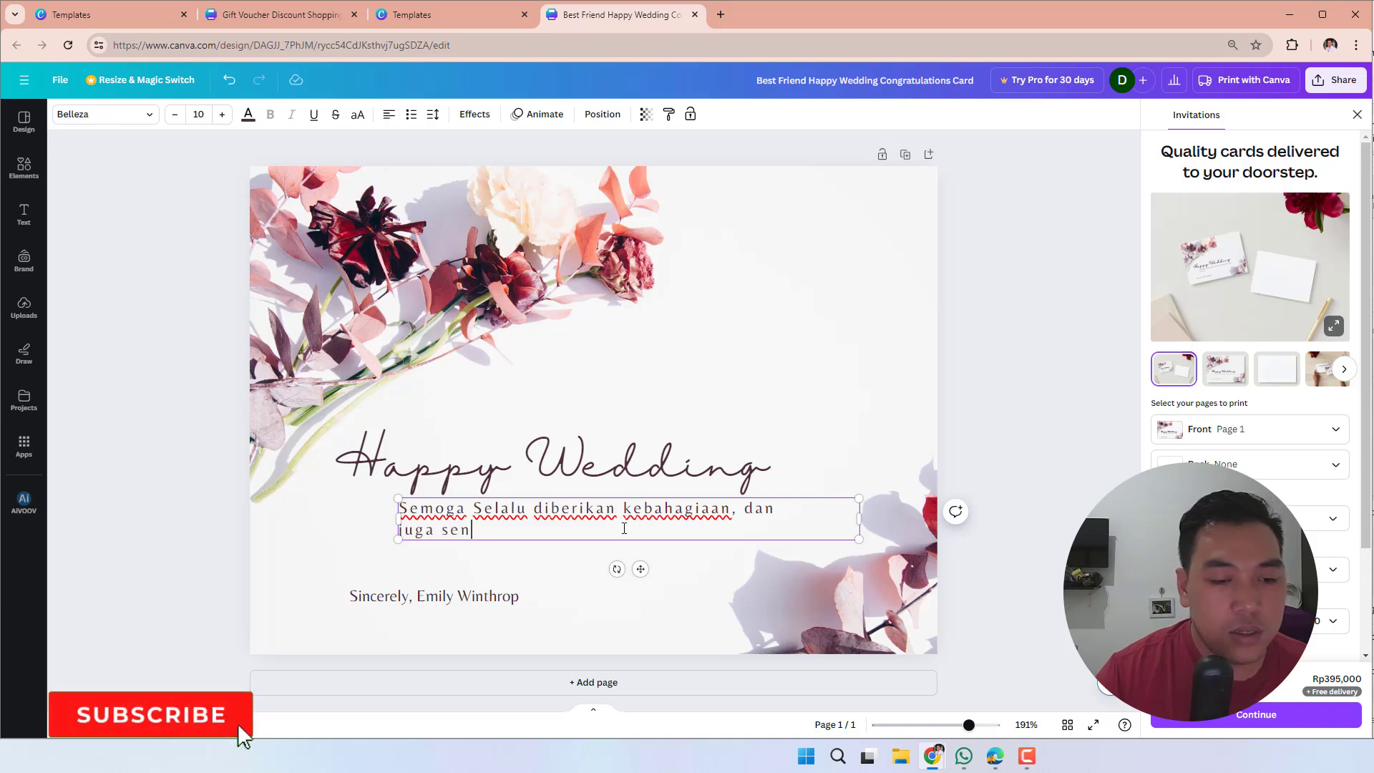
text(antiasa me)
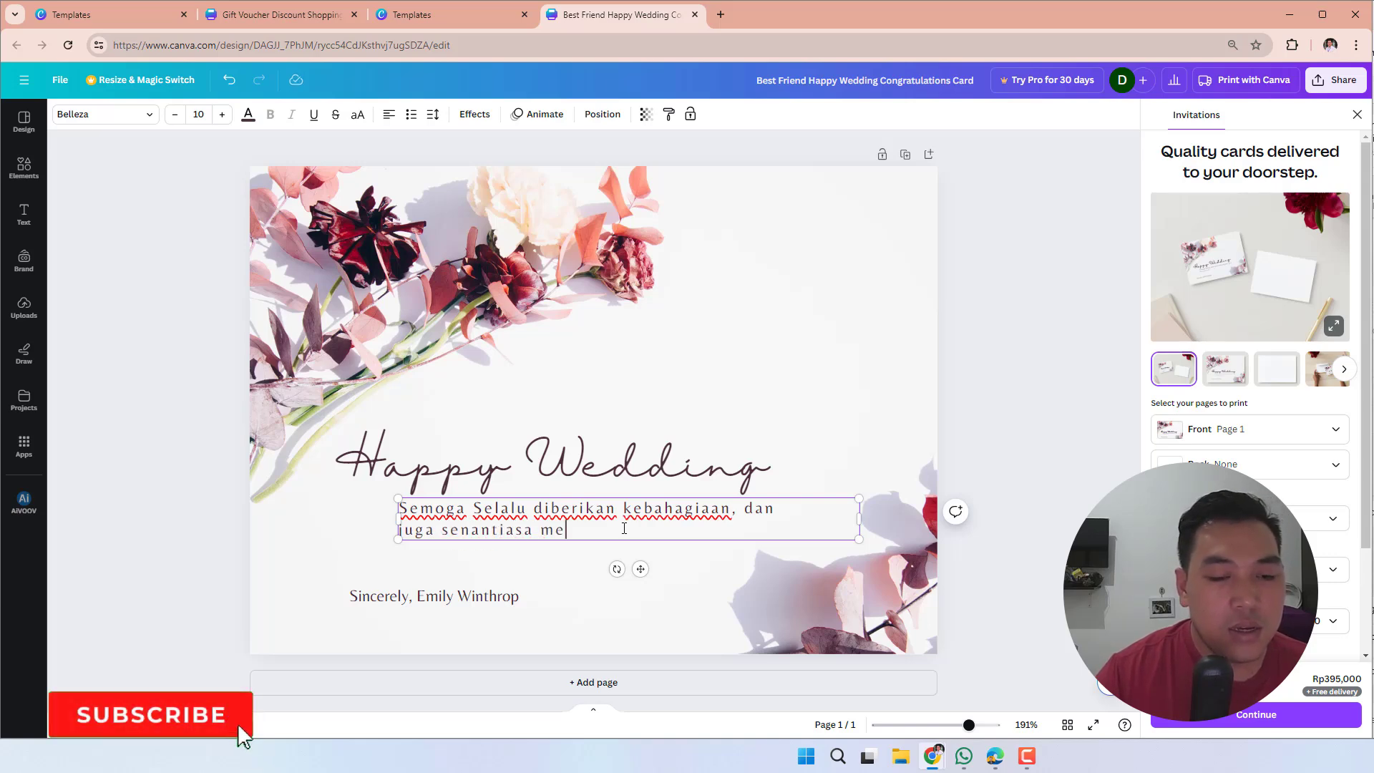
text(njadi kel)
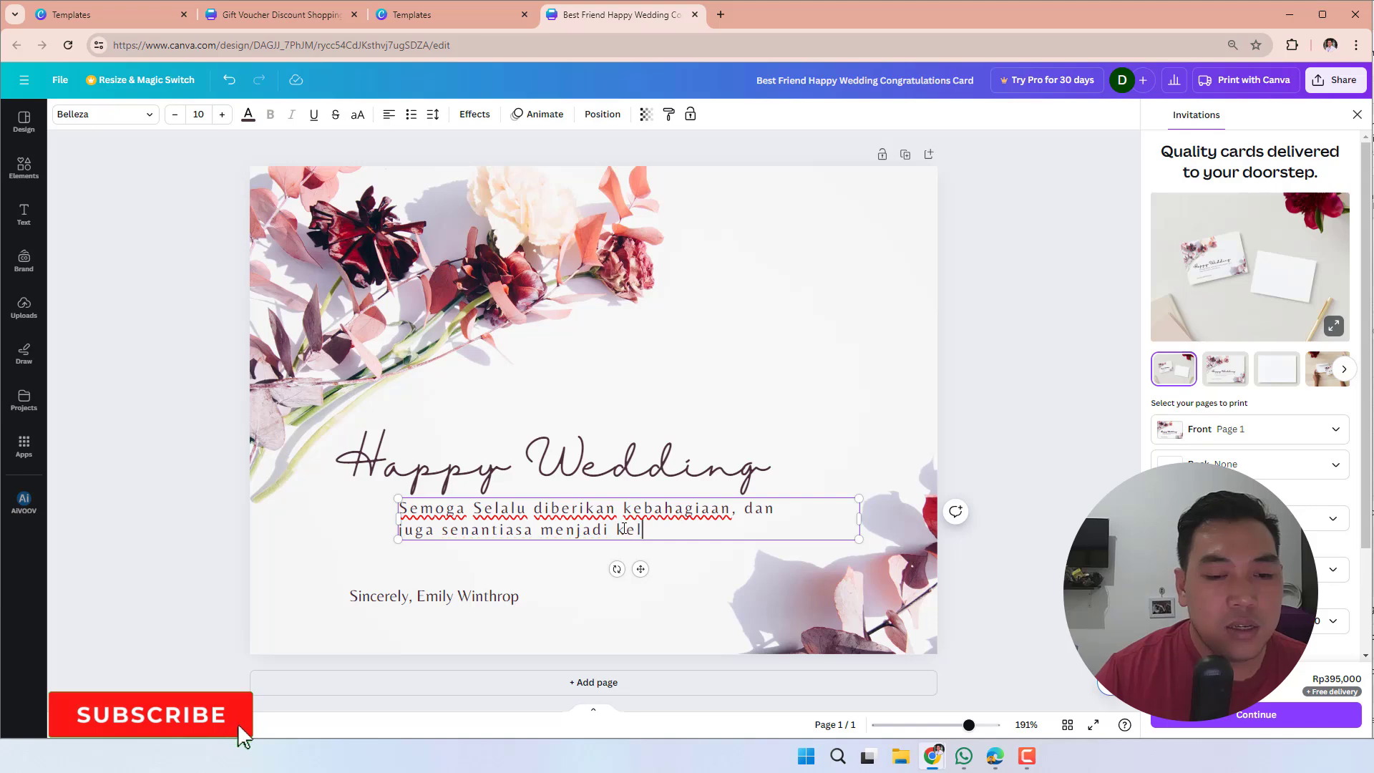
text(uarga yang )
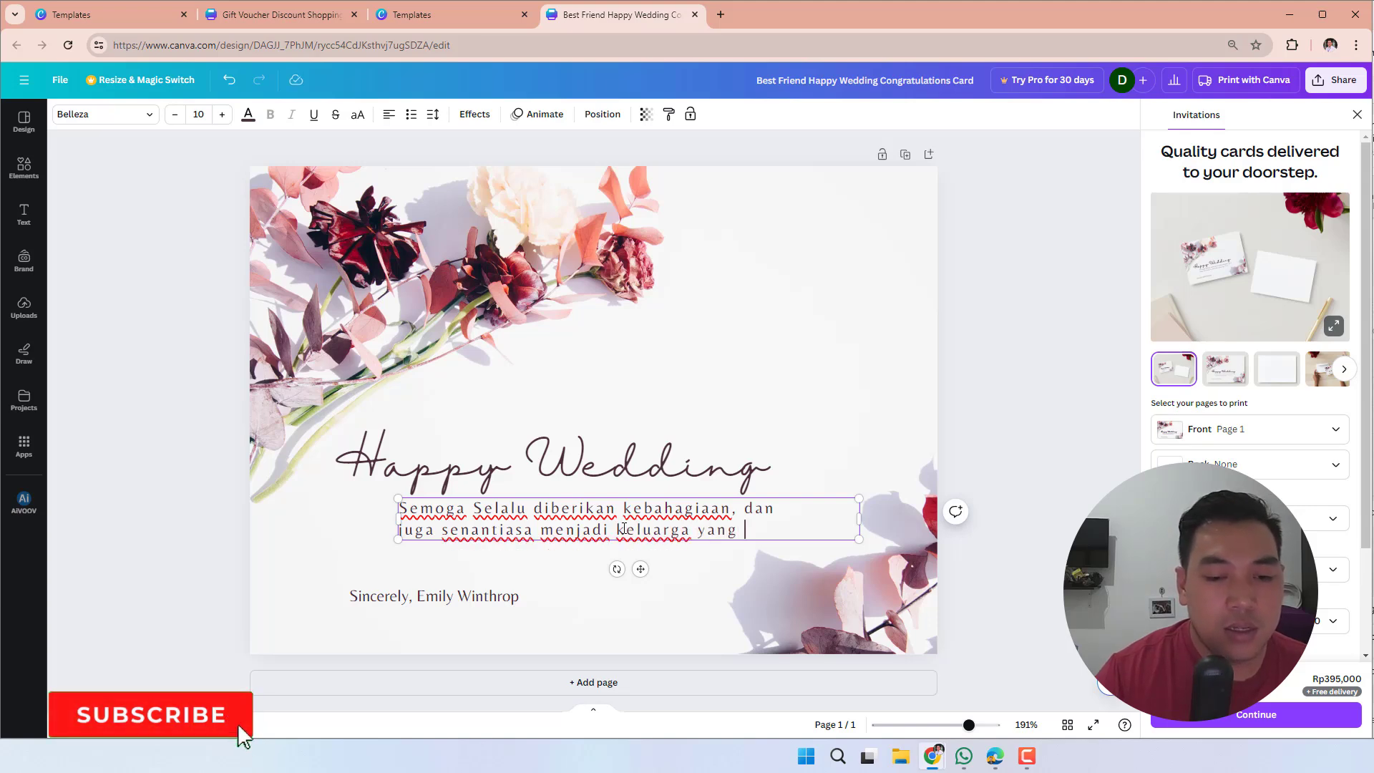
text(penuh d)
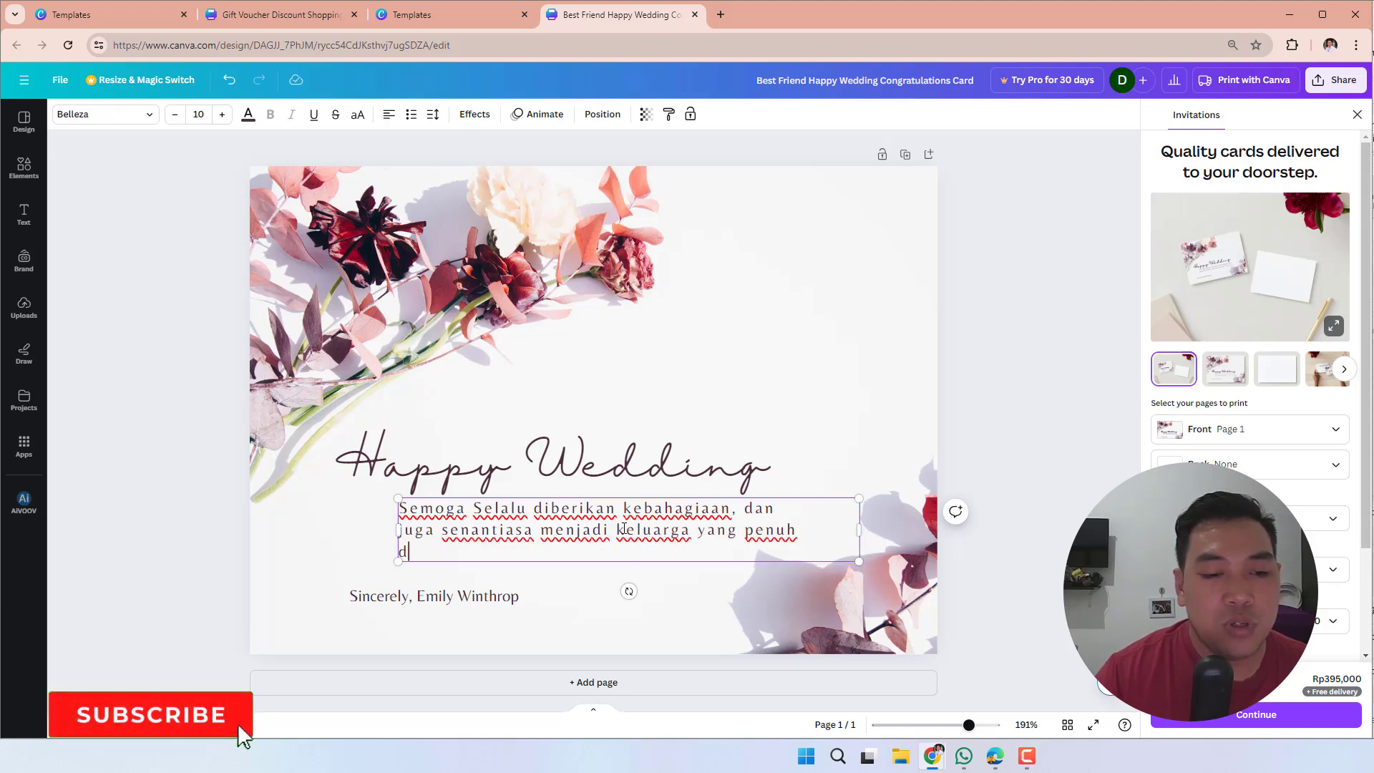
text(engan)
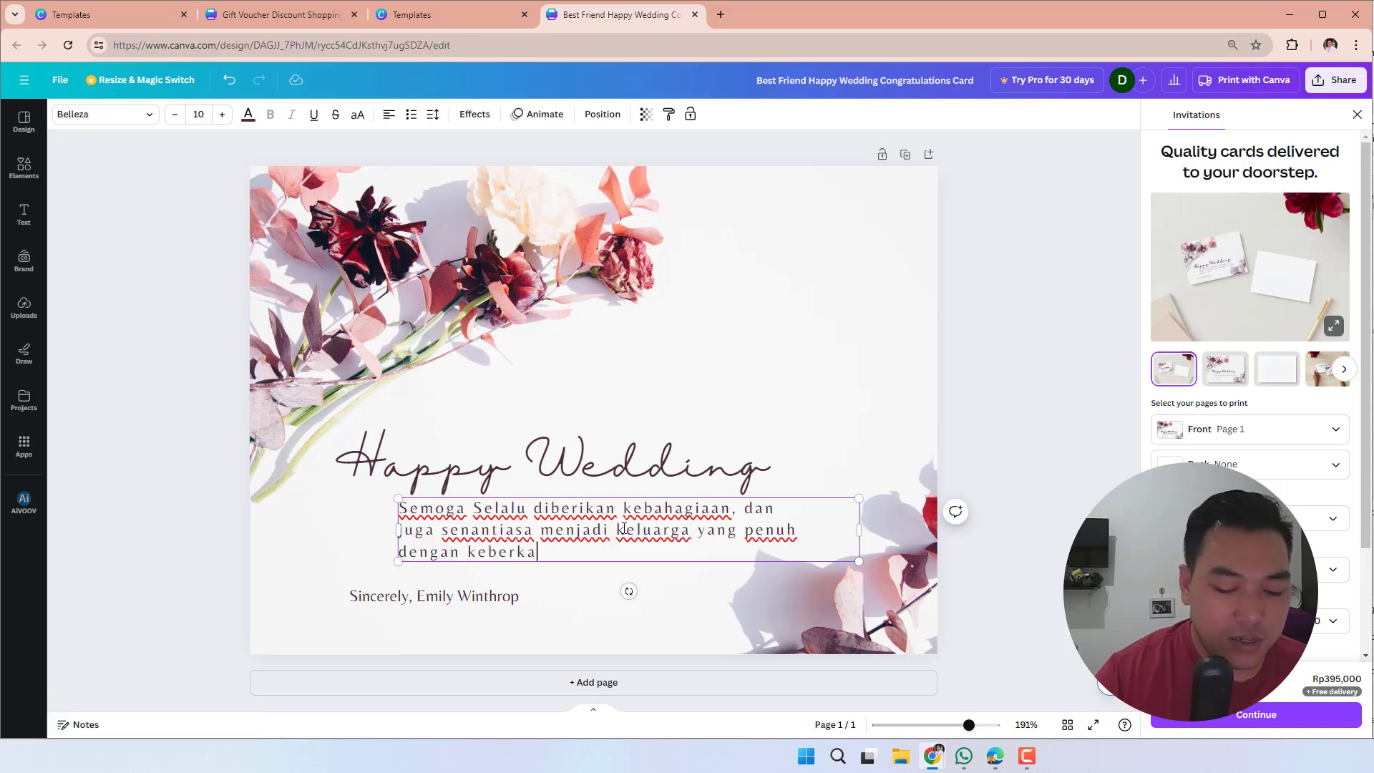
click(865, 349)
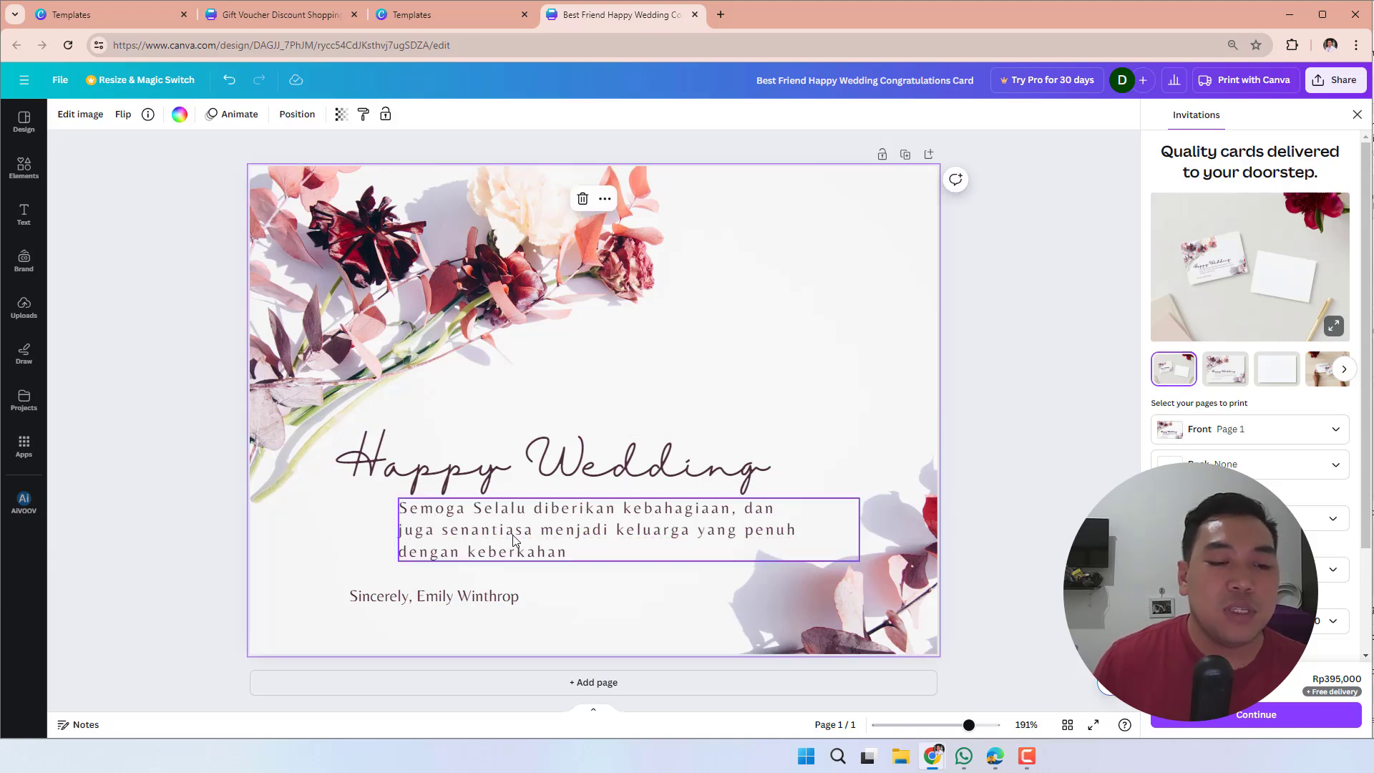
- Replace the signature line below the wishes with the sender's first name followed by ", dan Istri"
click(452, 603)
double_click(452, 607)
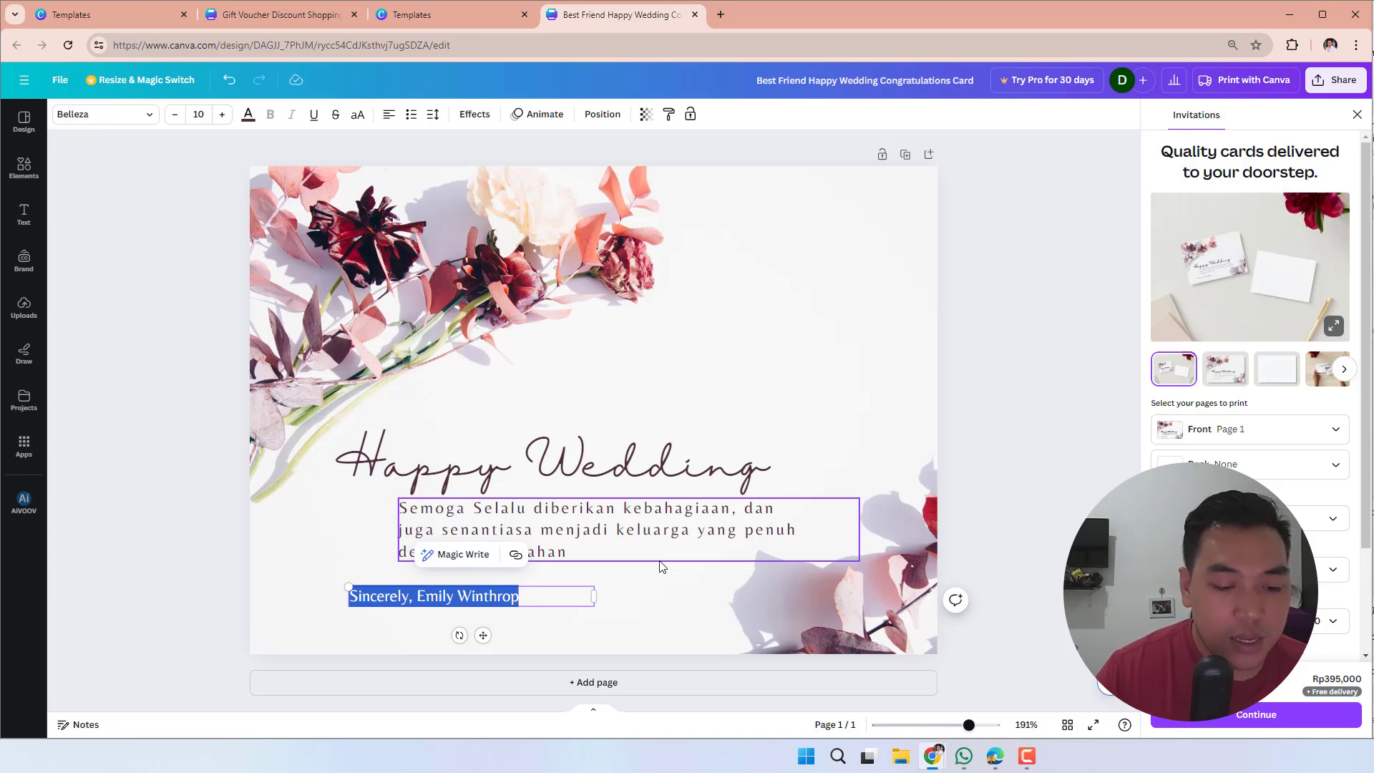
text(Aksa)
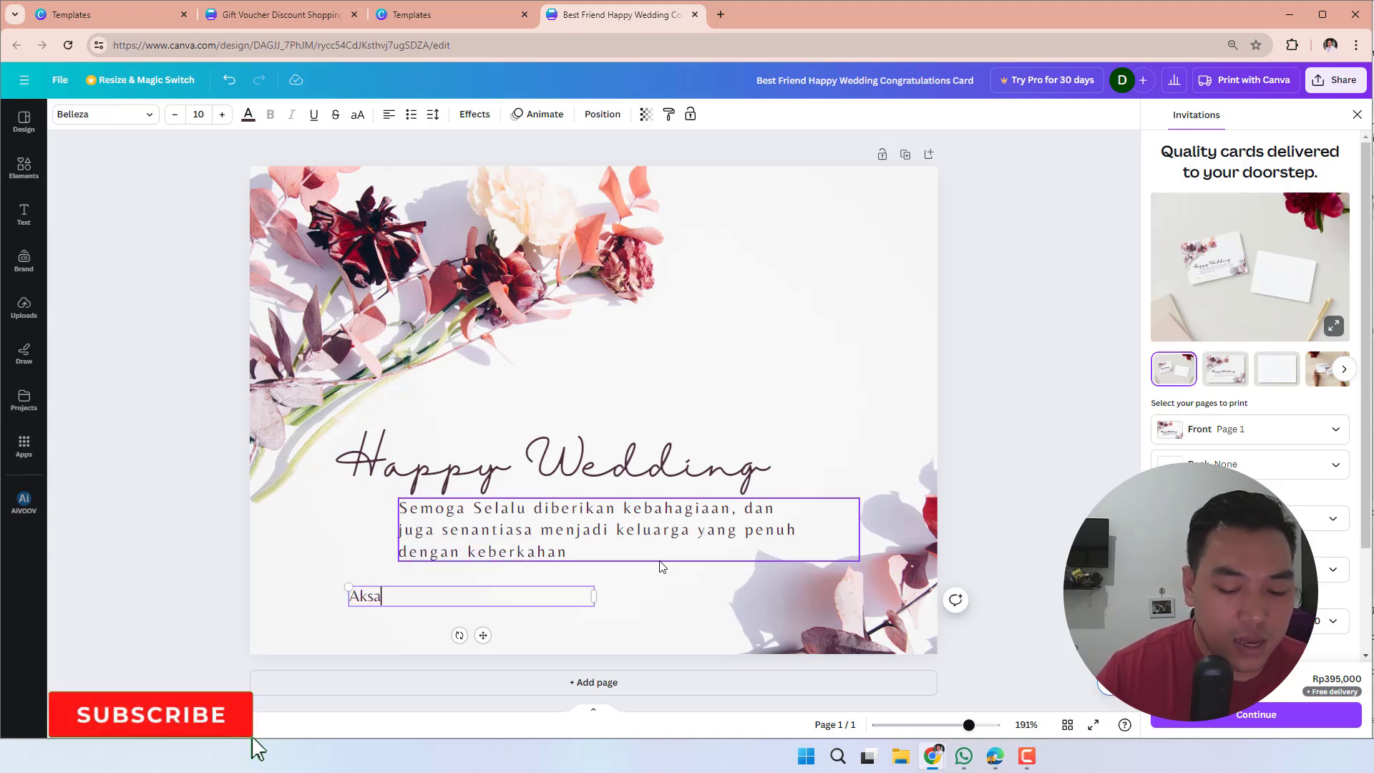
text(, dan Is)
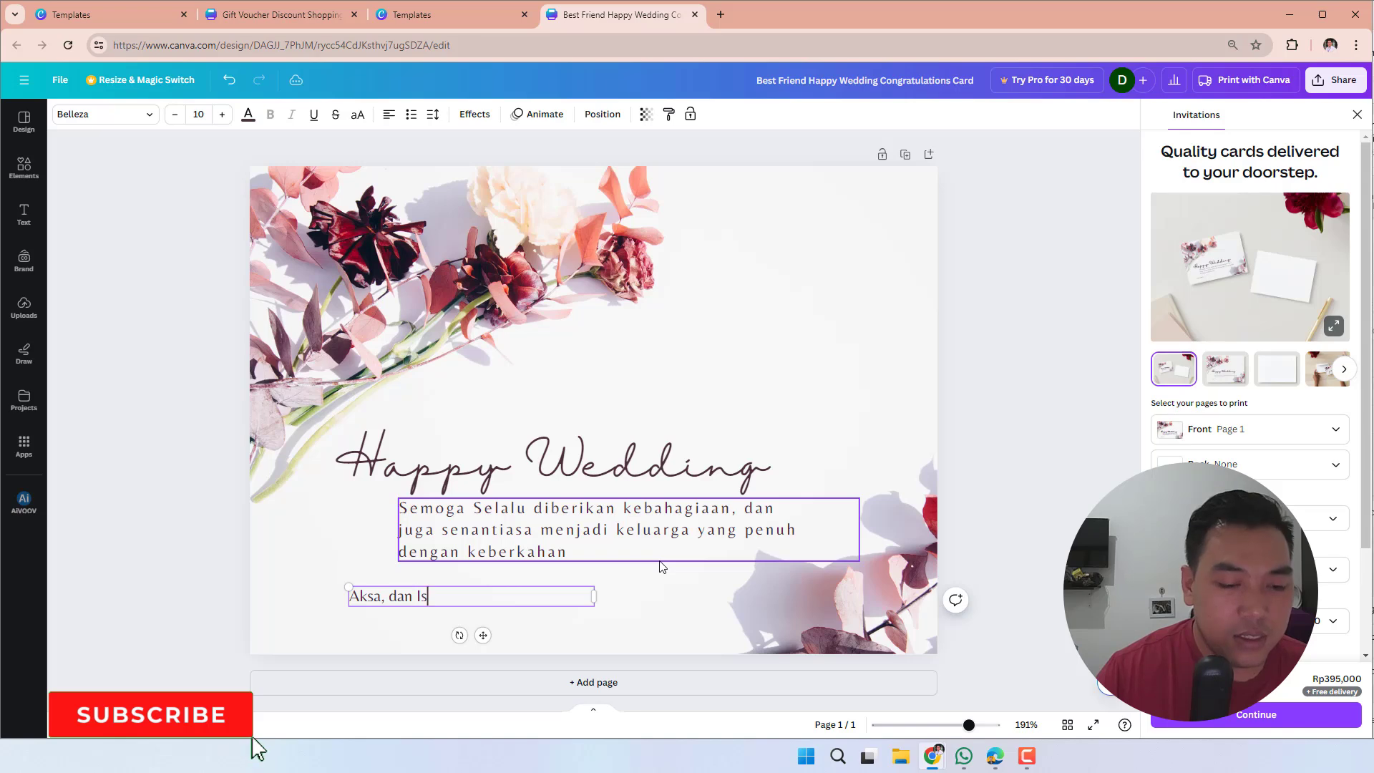
text(tri)
click(871, 374)
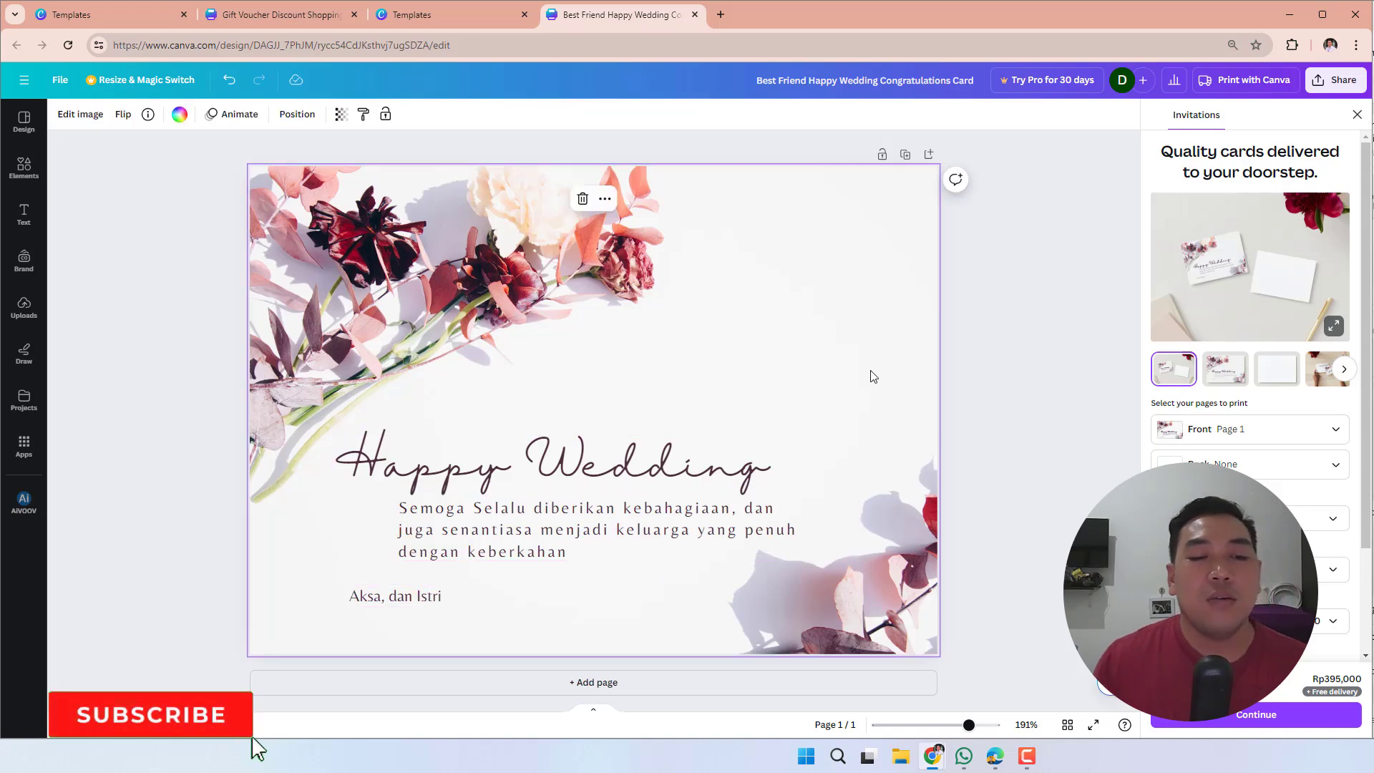
- Move the Happy Wedding heading up and to the right, leaving a gap above the wishes paragraph
click(1020, 376)
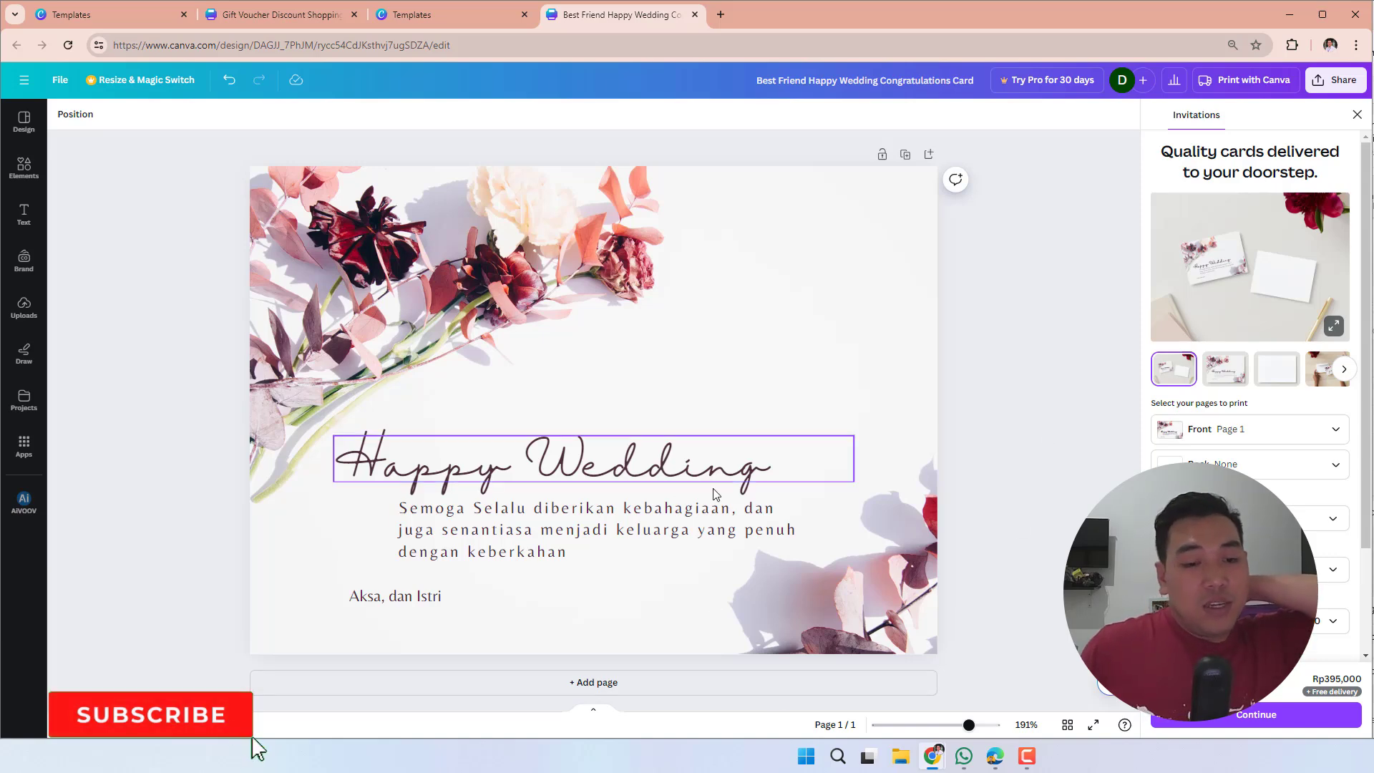
click(685, 470)
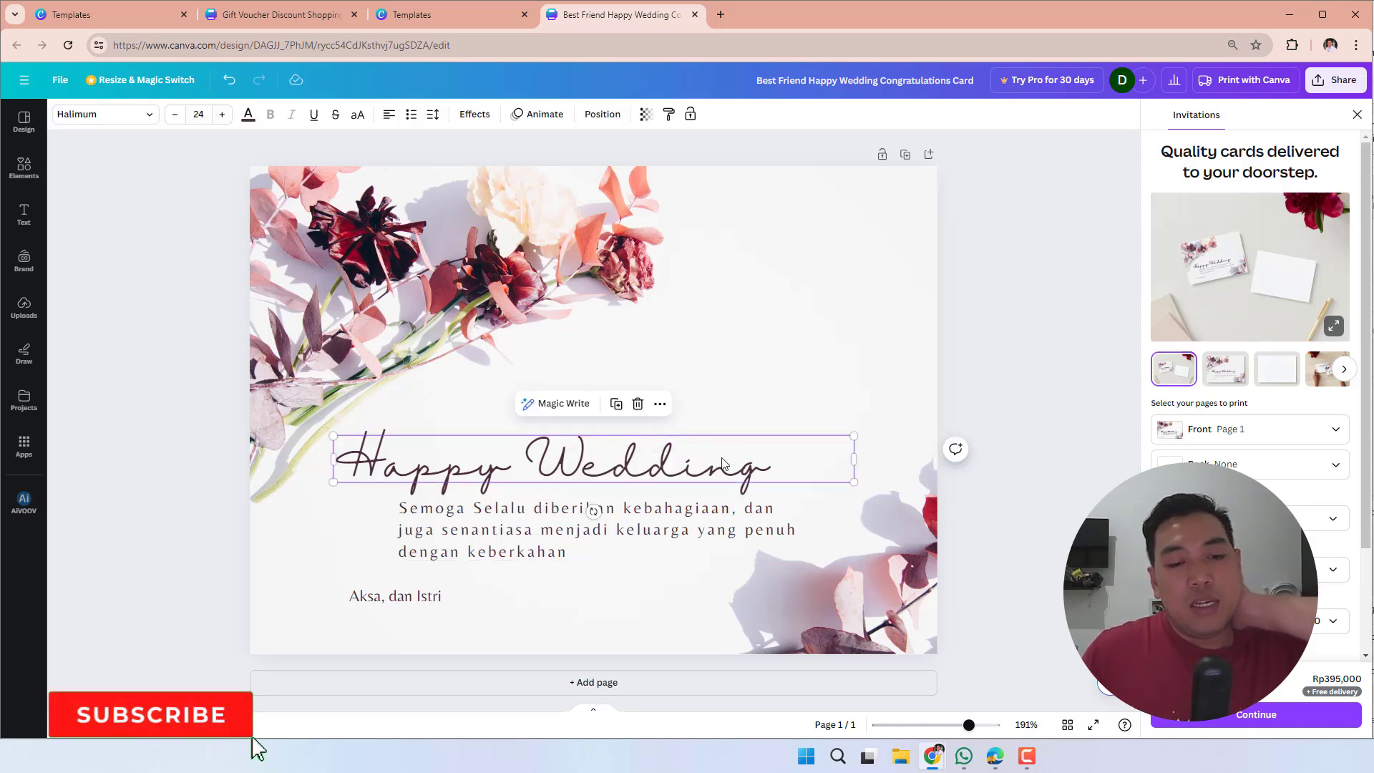
drag(685, 470, 788, 416)
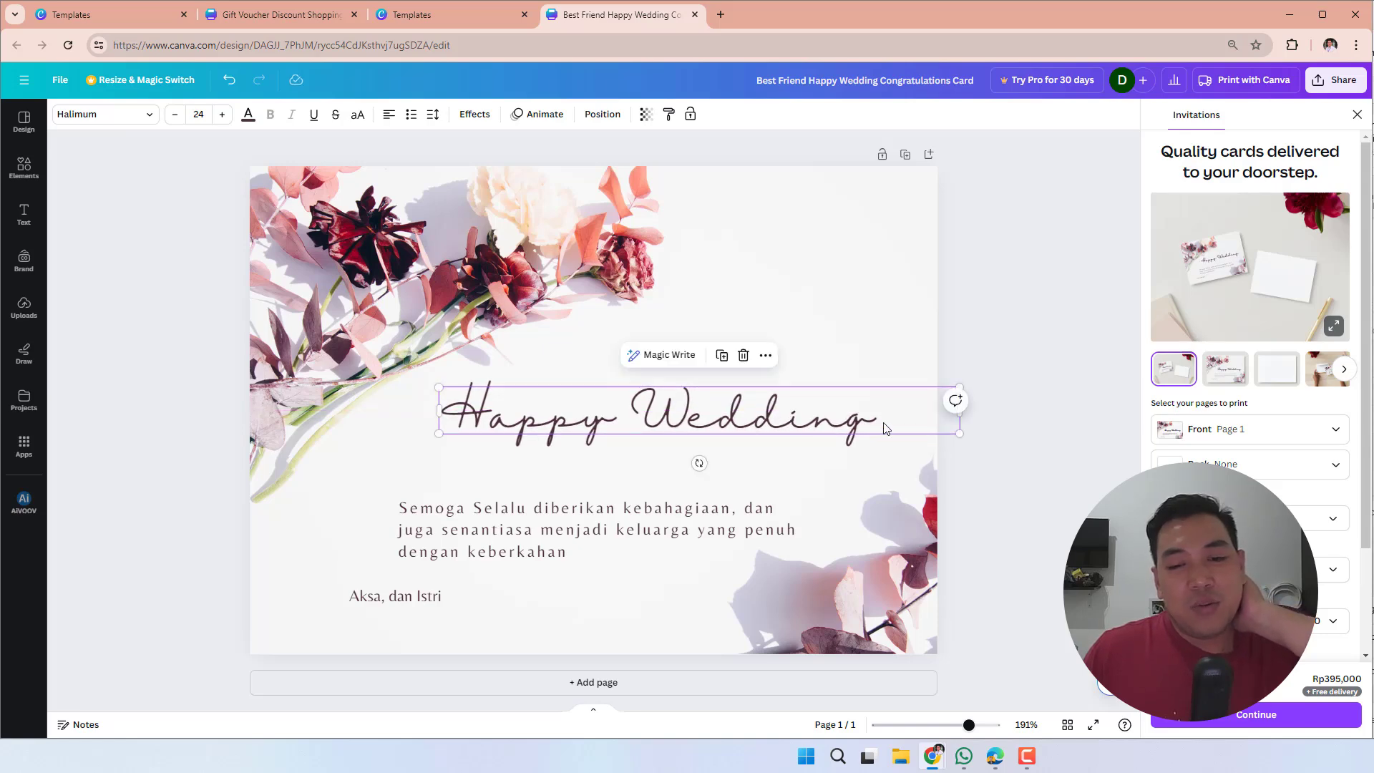
- Try to add the recipient's name as a second line of the Happy Wedding heading
double_click(887, 422)
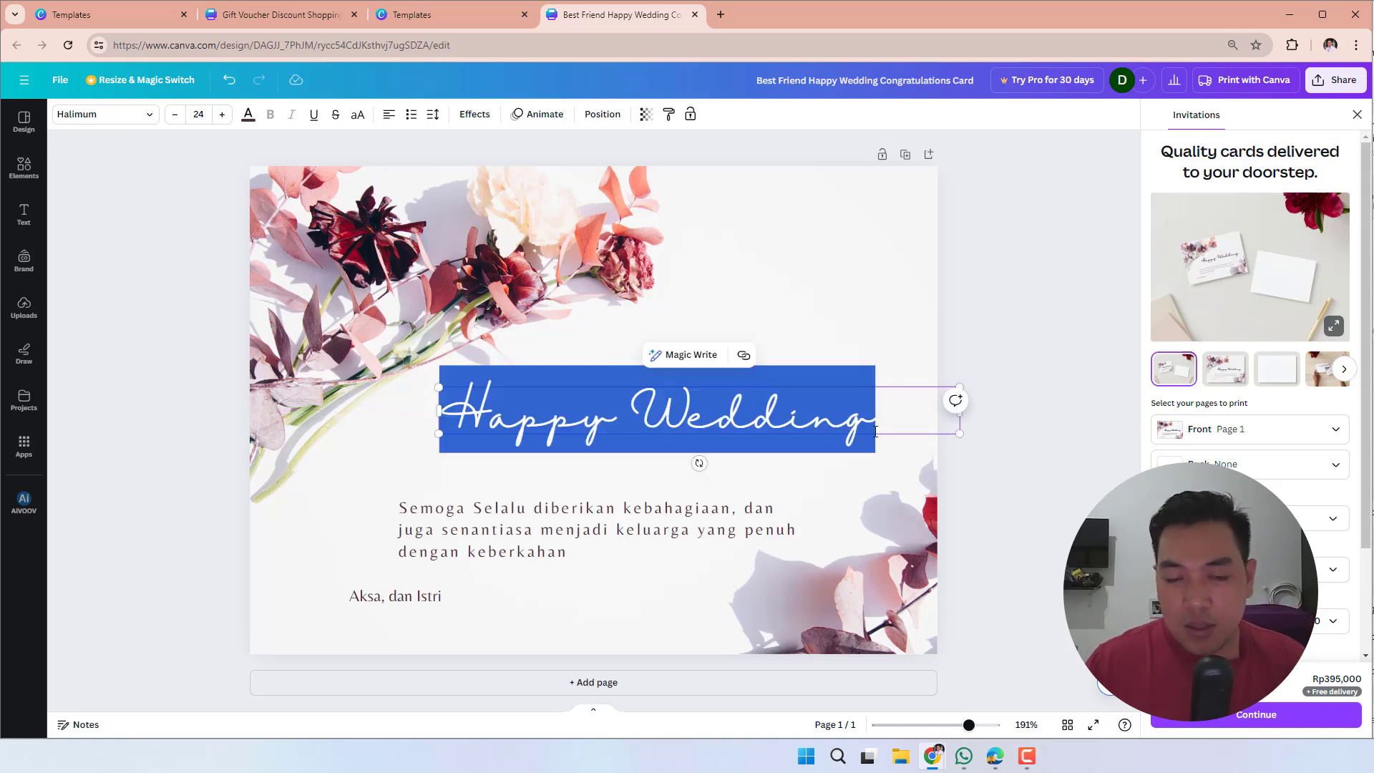
click(889, 416)
key(Return)
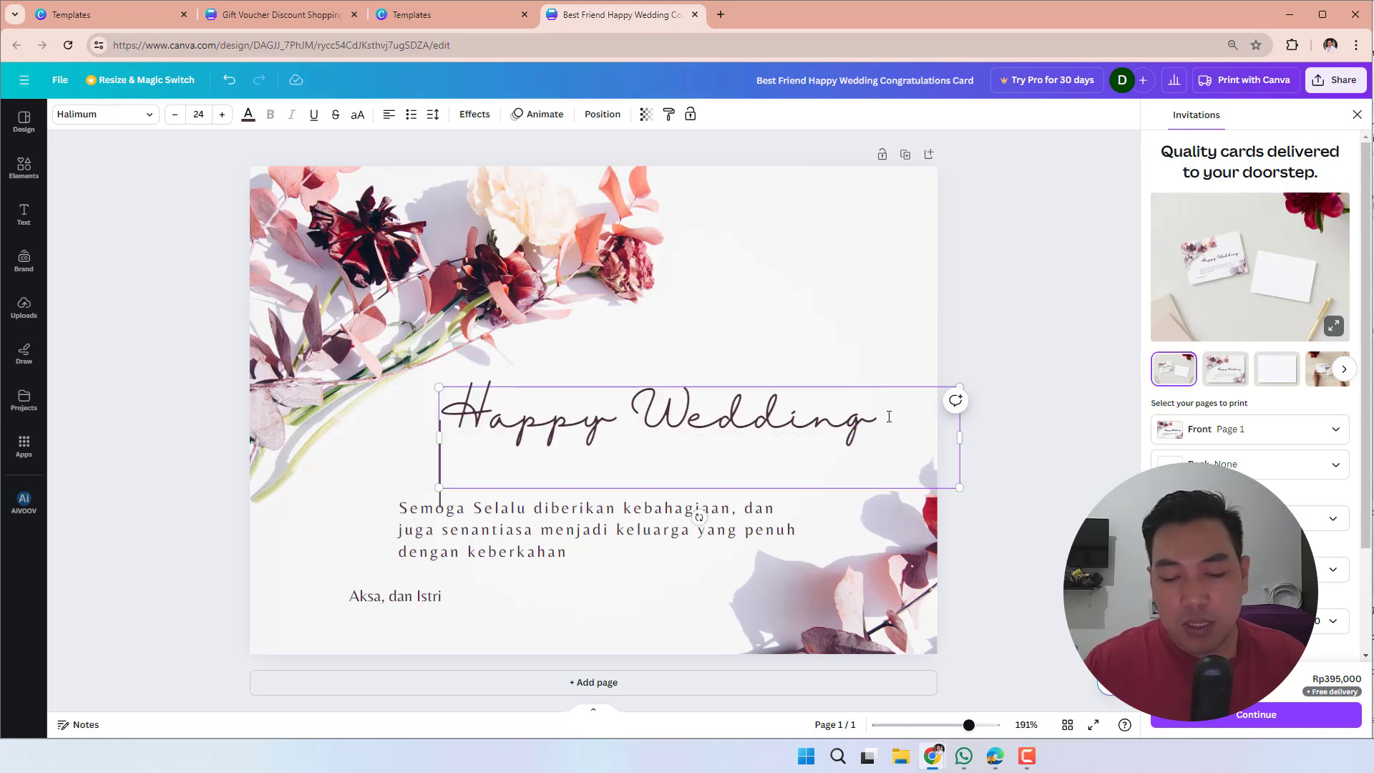
text(amanda)
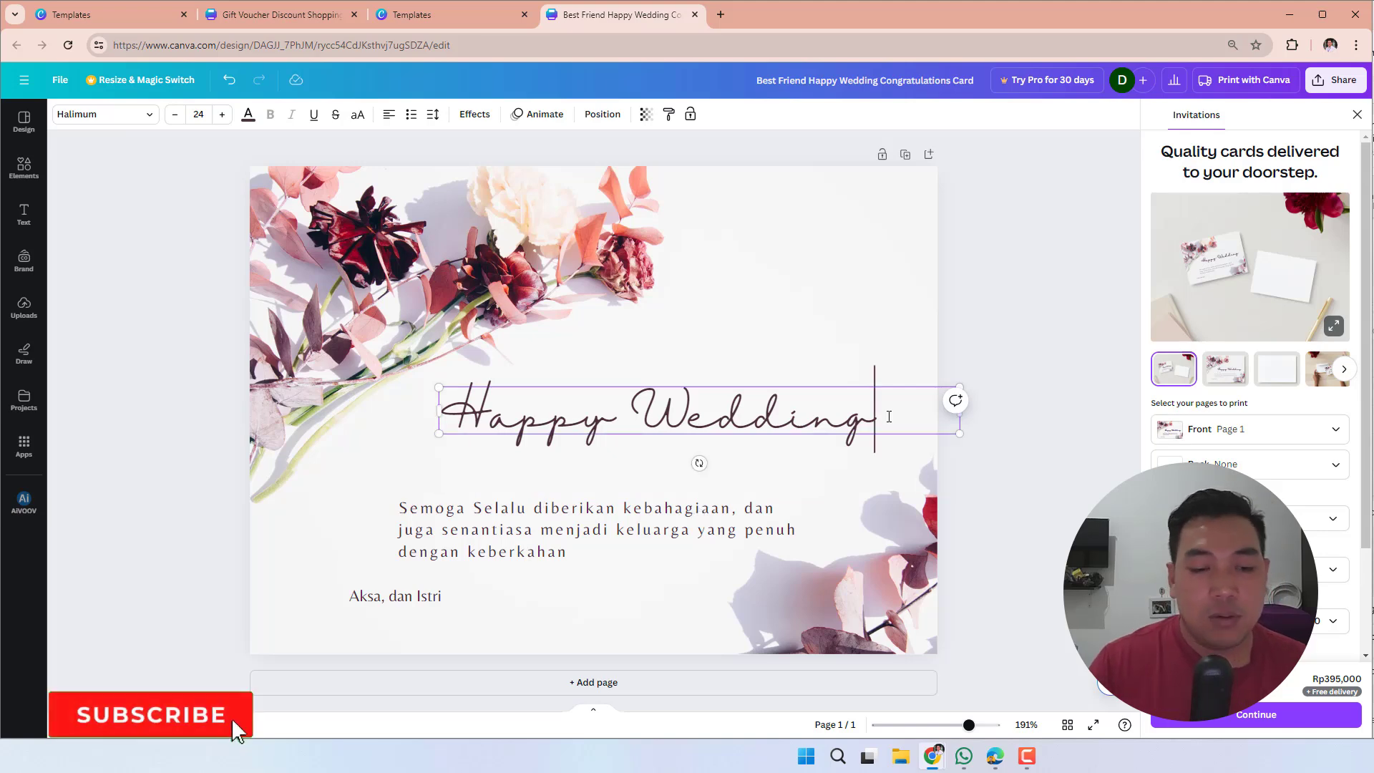
click(1002, 511)
- Duplicate the signature line and place the copy between the Happy Wedding heading and the wishes paragraph
click(377, 587)
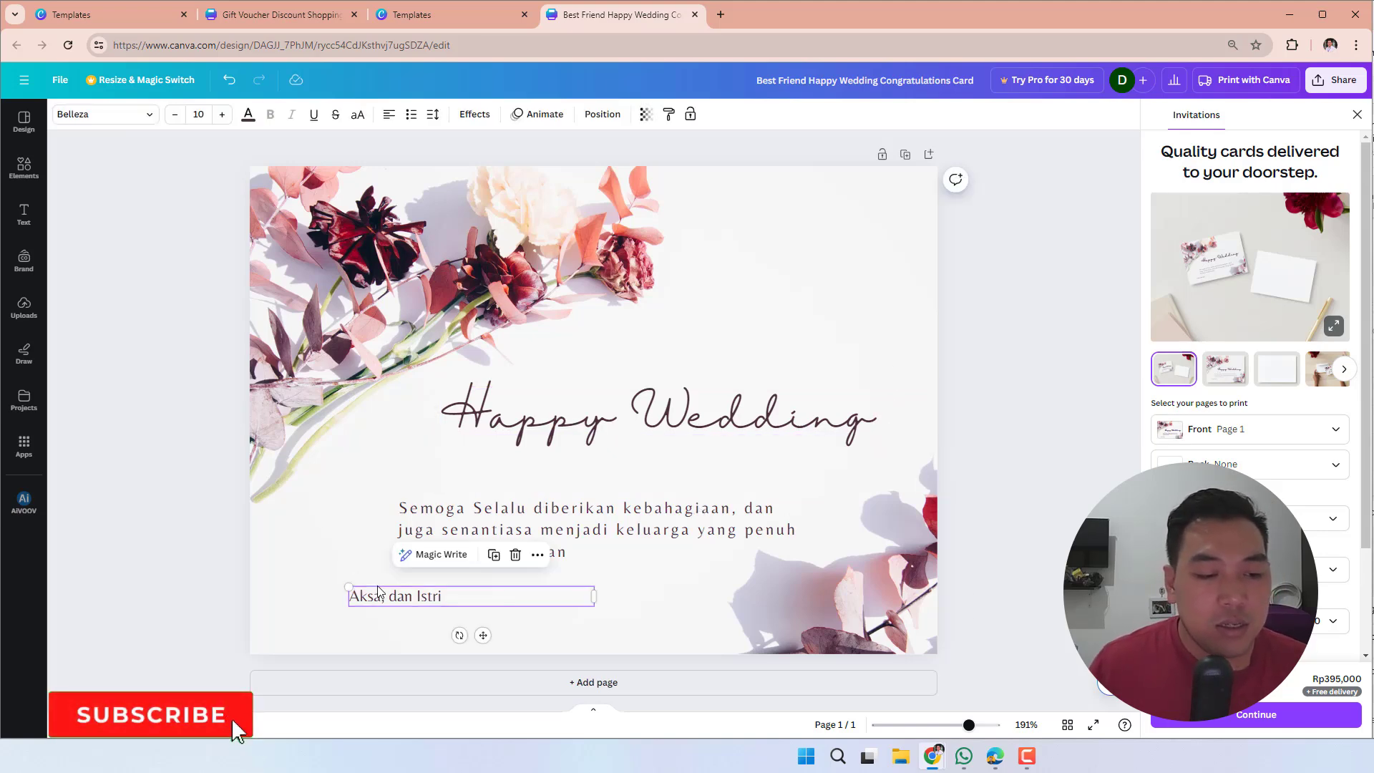
key(ctrl+d)
drag(429, 609, 511, 466)
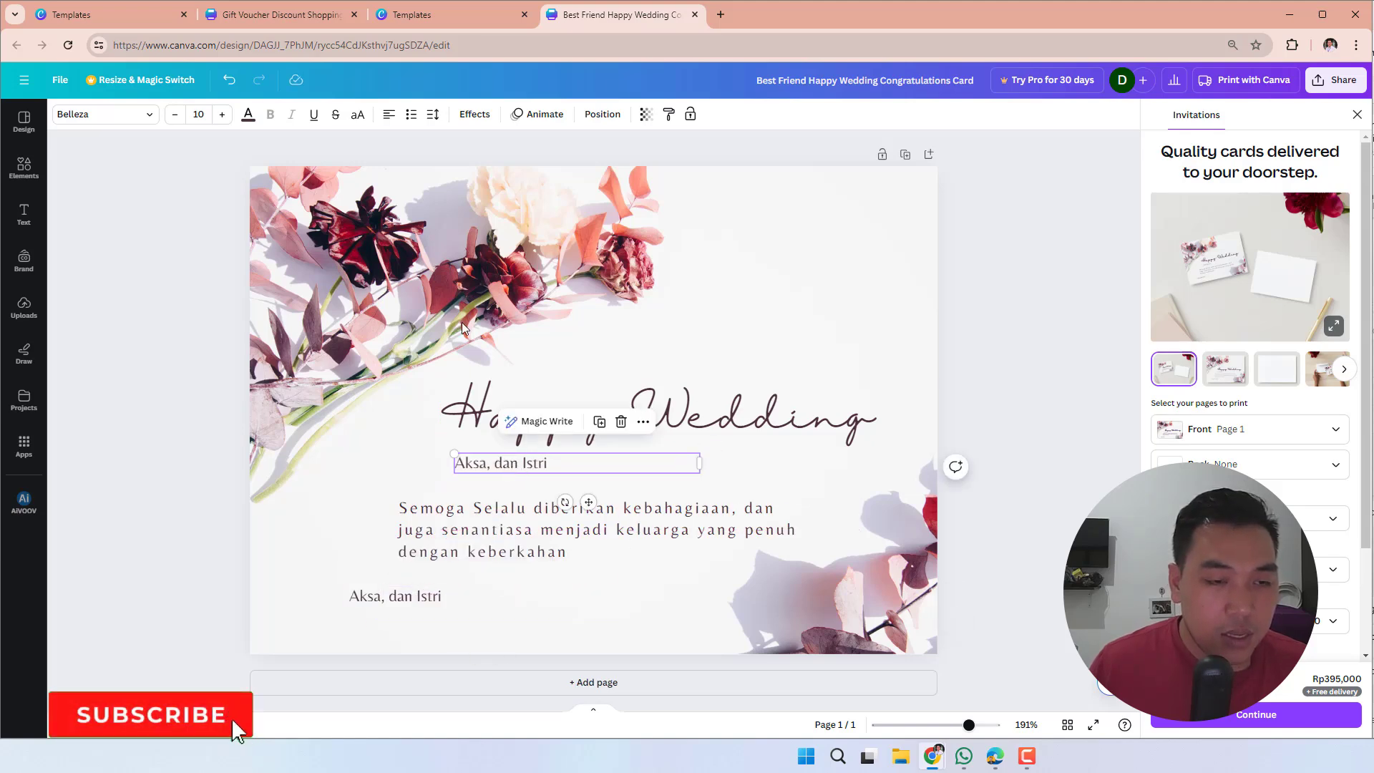
- Enlarge the duplicated signature line to size 19 and replace its text with both recipients' first names joined by "dan"
click(223, 115)
click(223, 115)
click(222, 114)
click(223, 115)
click(223, 114)
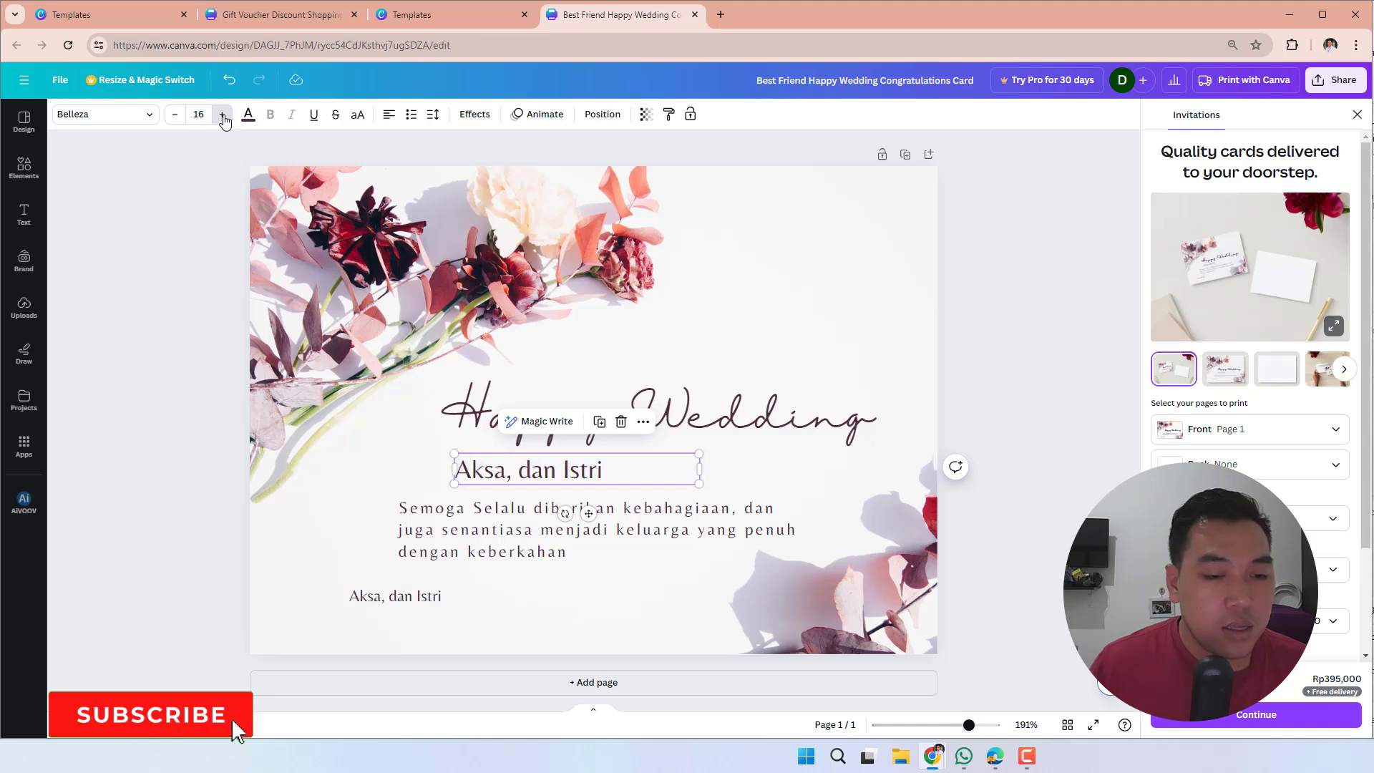
click(223, 114)
click(223, 115)
click(223, 114)
double_click(532, 485)
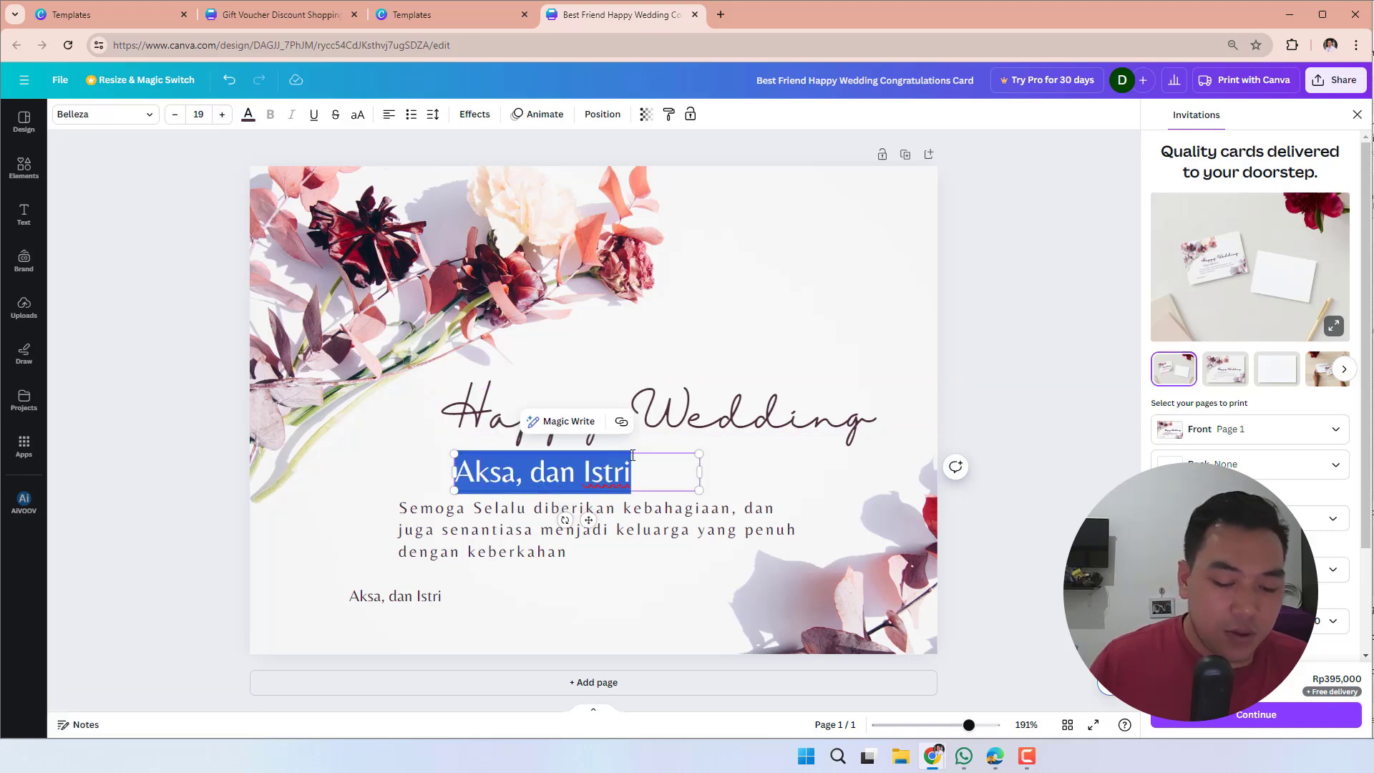
text(Arya)
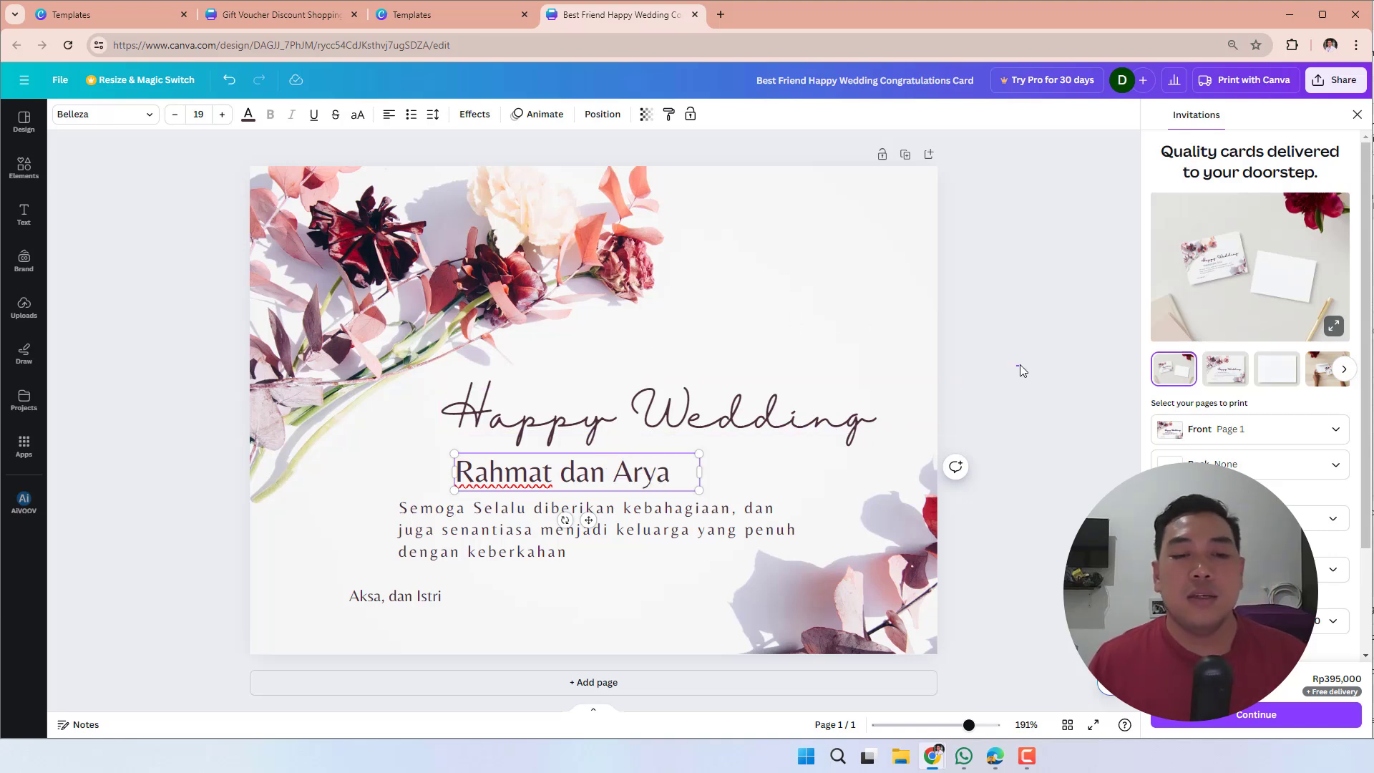
click(1016, 367)
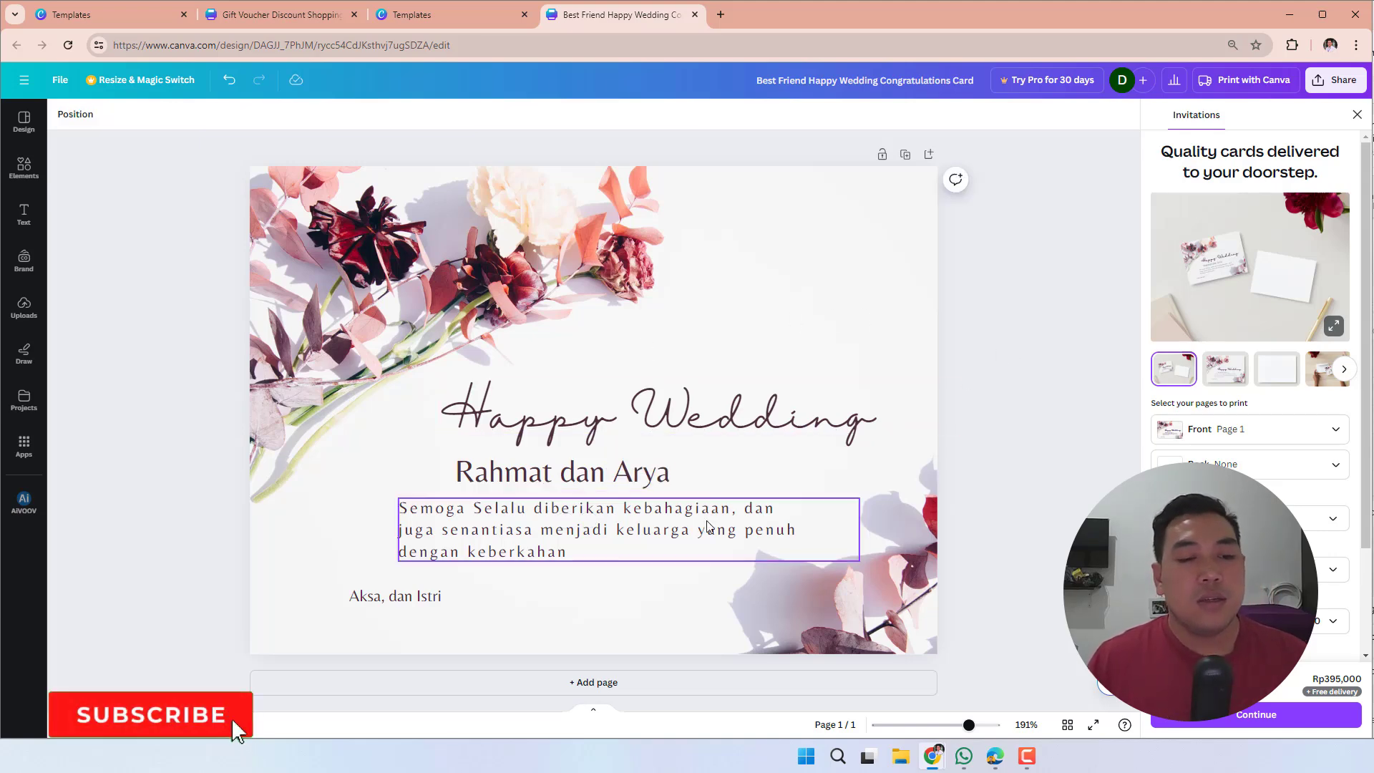
- Move the recipients' names to the blank area beside the flowers and place a signature-line copy reading "To:" above them
click(476, 469)
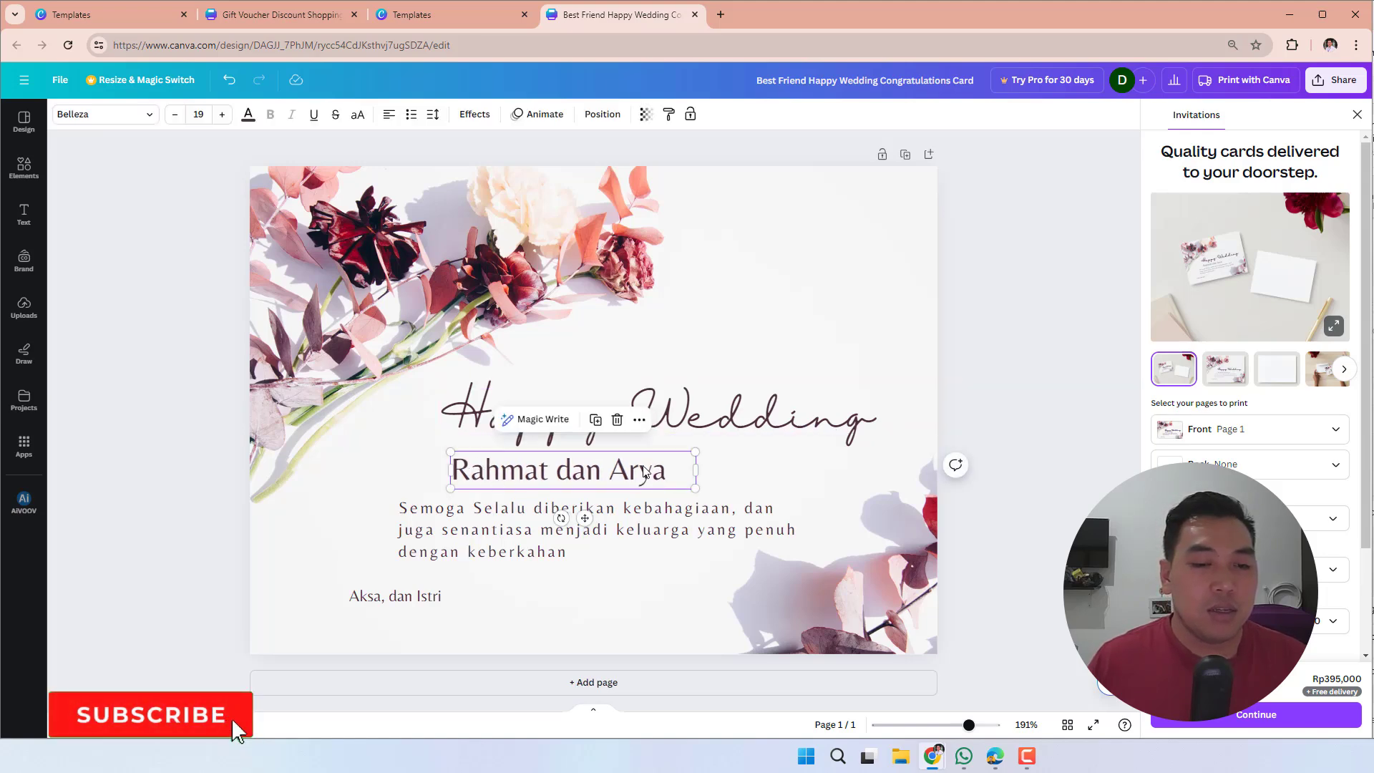
drag(615, 472, 850, 283)
click(429, 601)
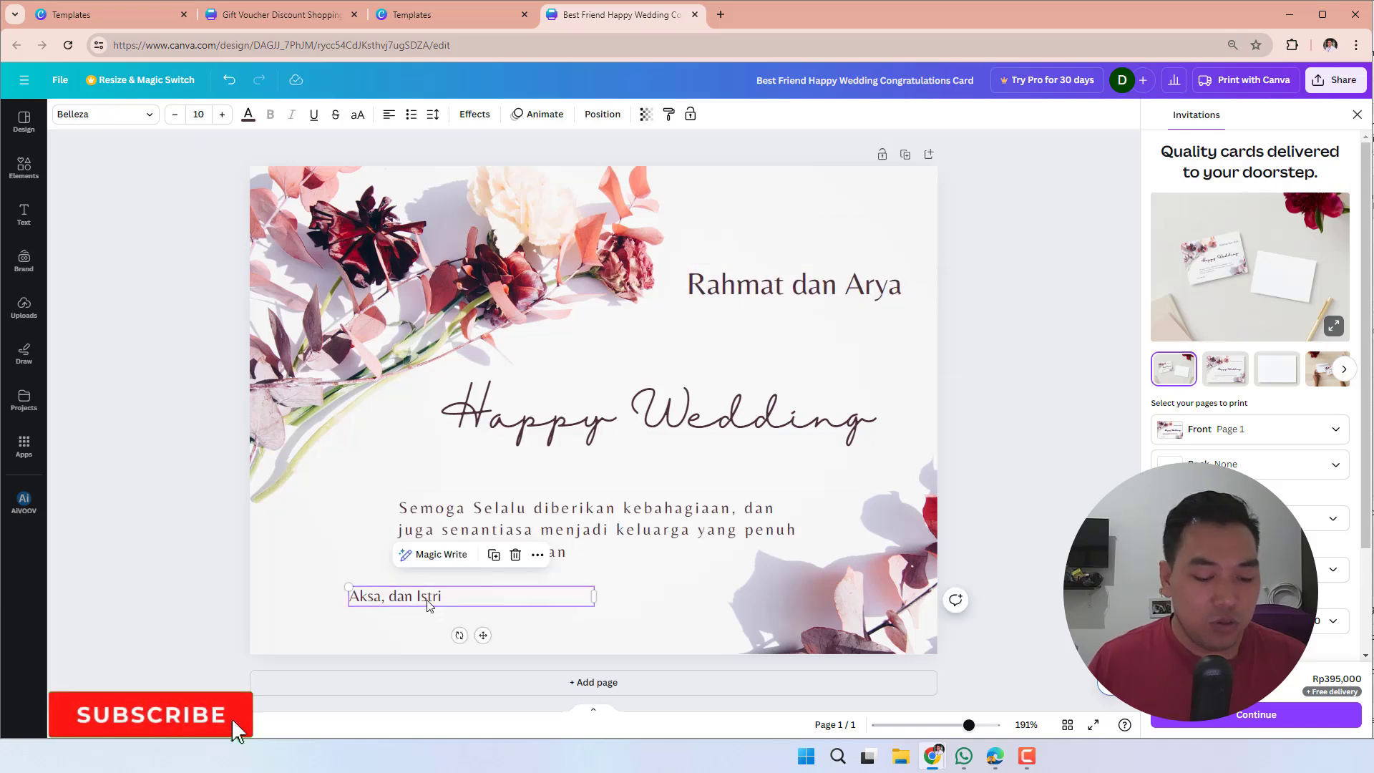
key(ctrl+d)
drag(454, 615, 764, 248)
double_click(766, 250)
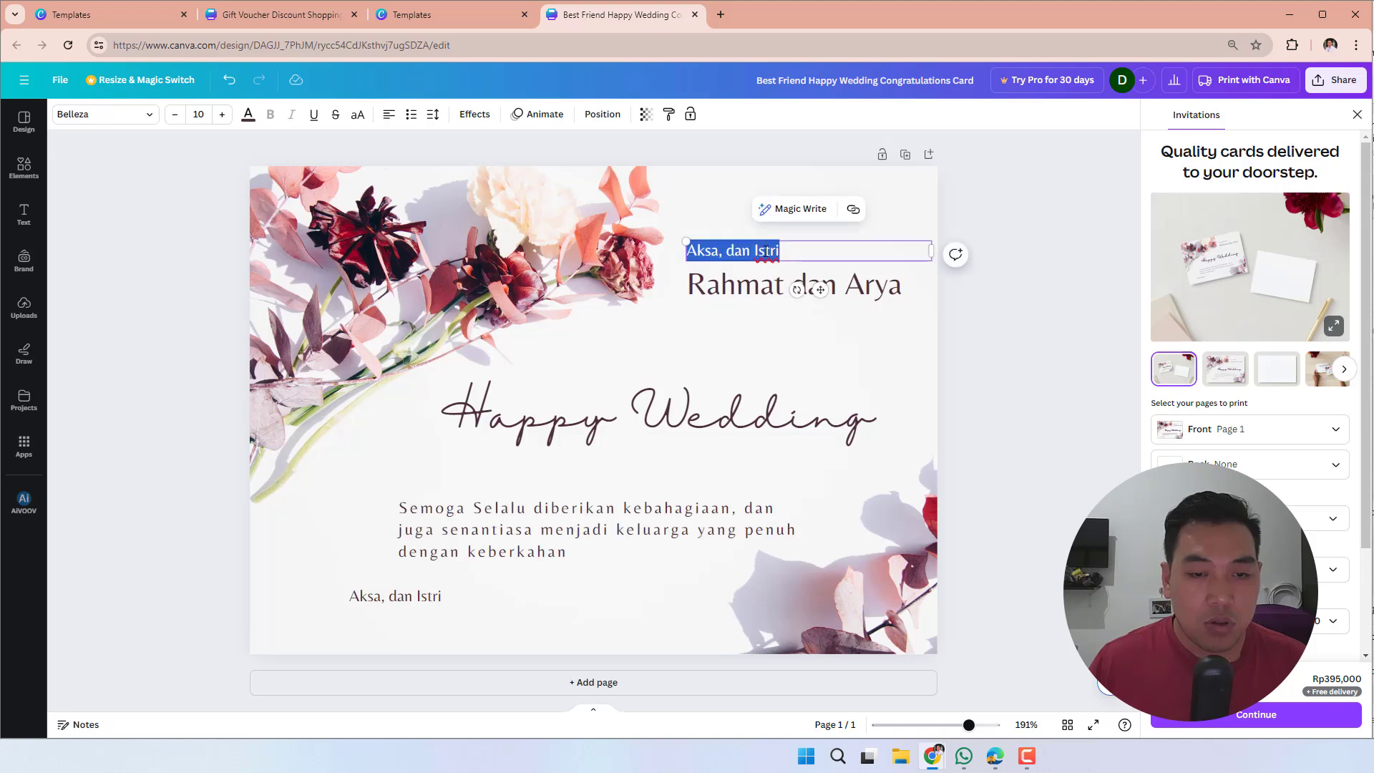
text(To:)
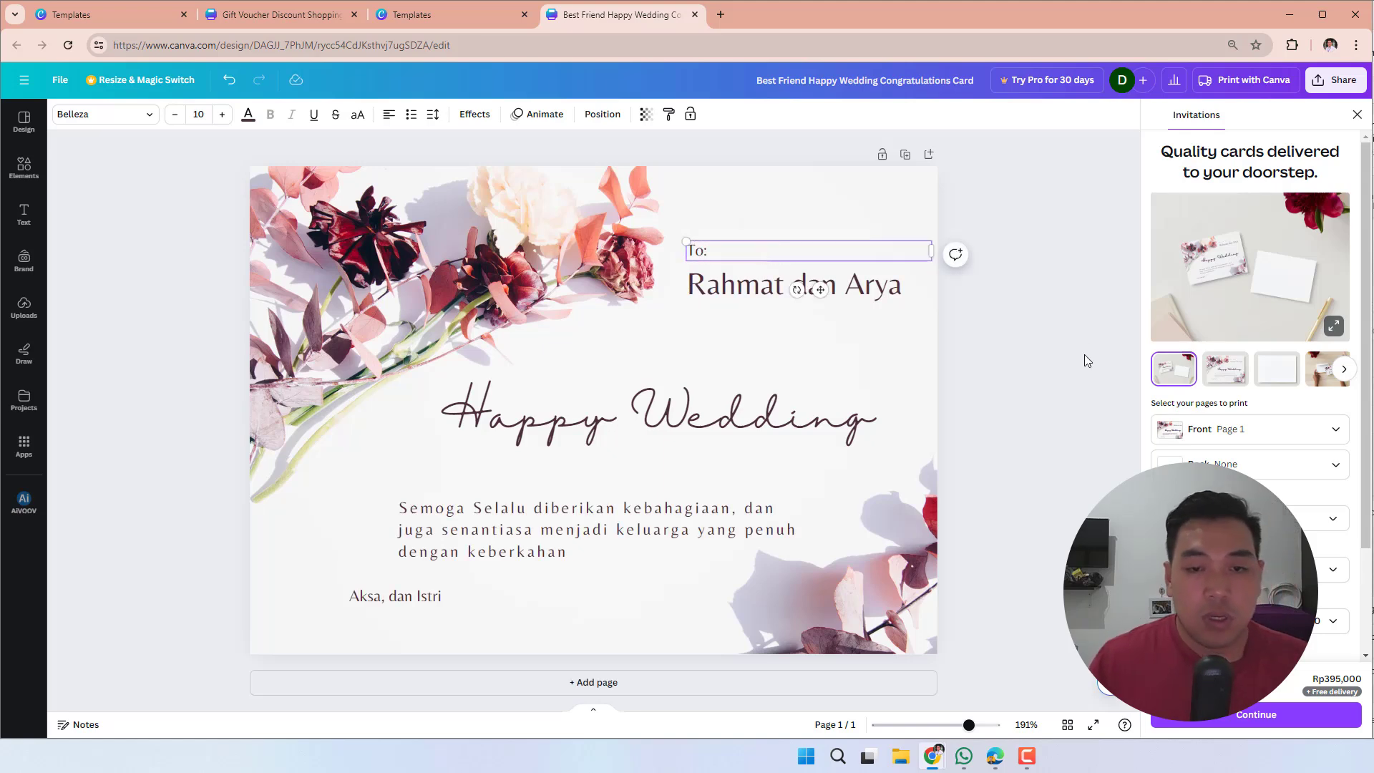
click(1084, 358)
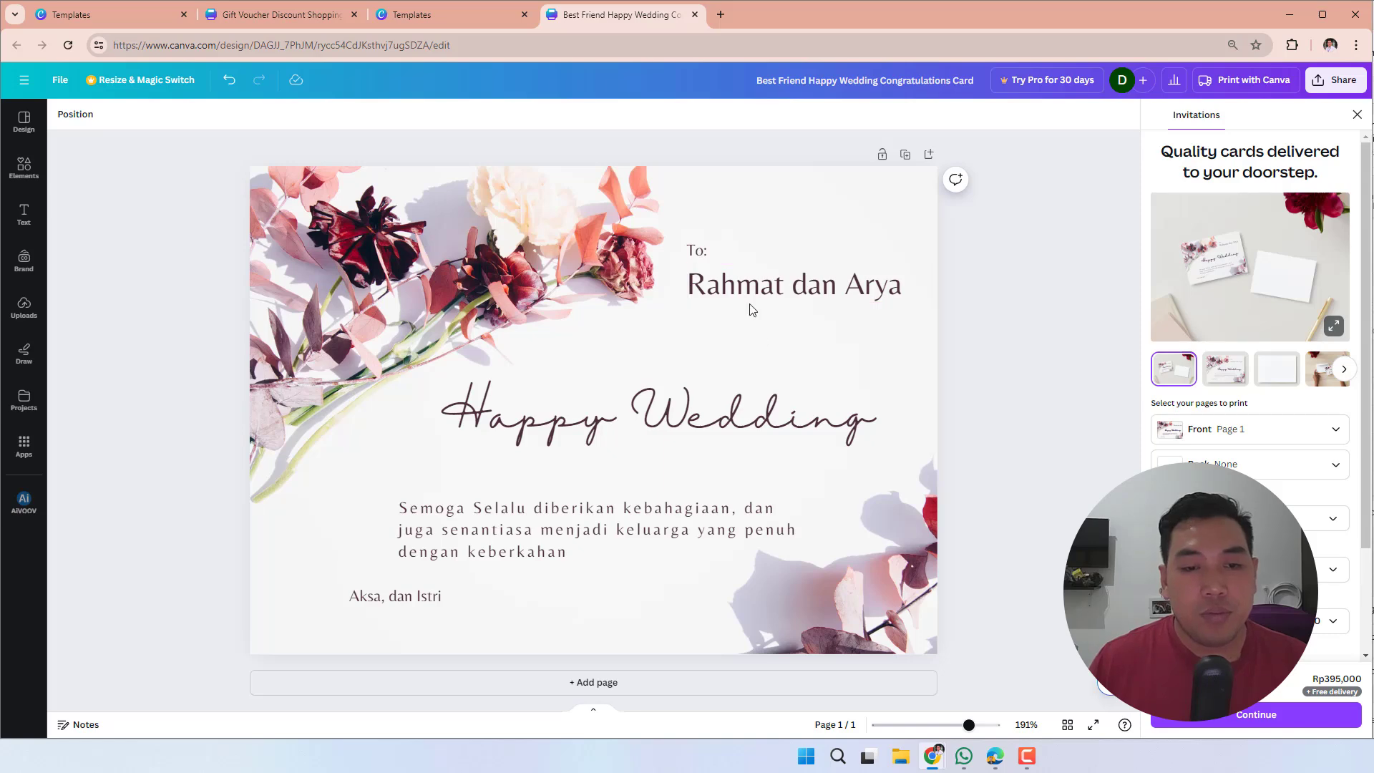
- Nudge the "To:" line down slightly so it sits closer to the recipients' names
click(718, 260)
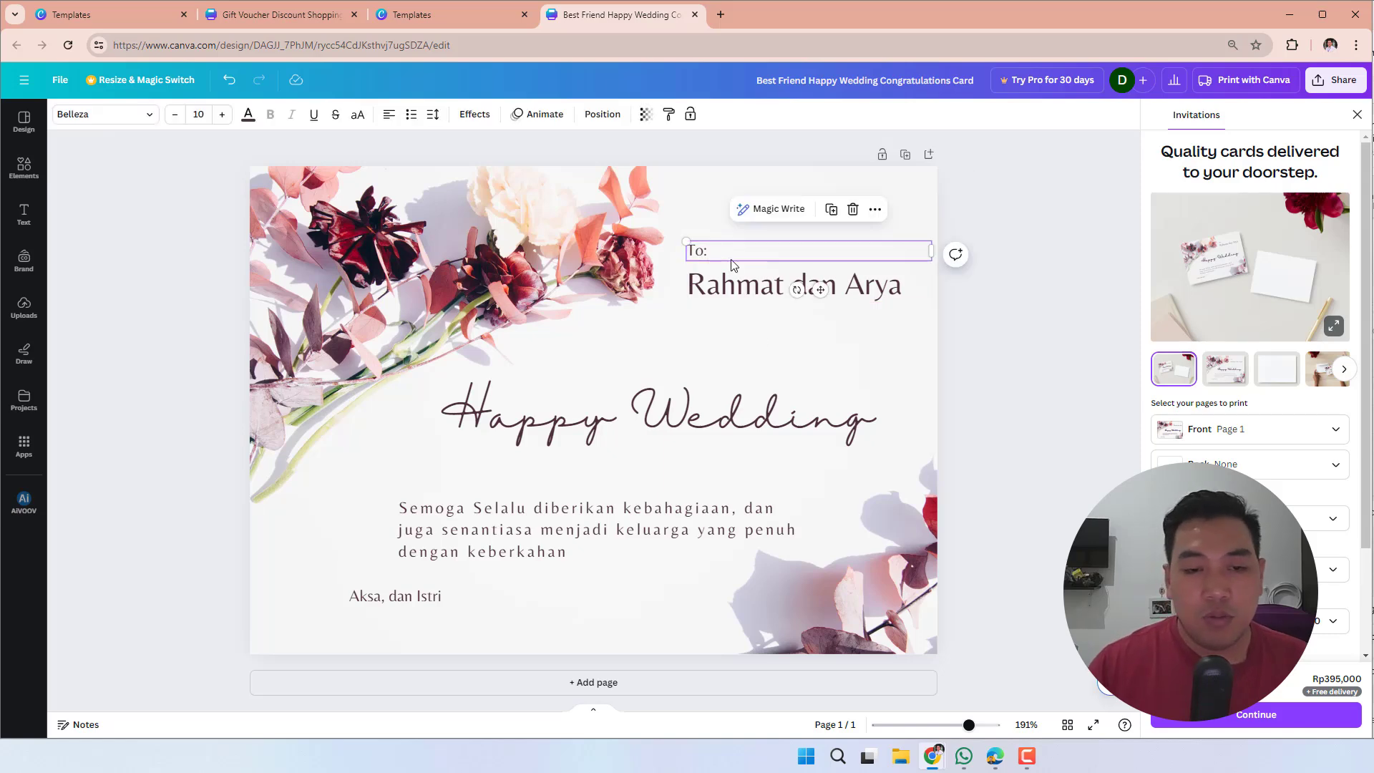
key(Down)
key(Down)
key(Down)
key(Down)
key(Down)
key(Down)
key(Down)
key(Down)
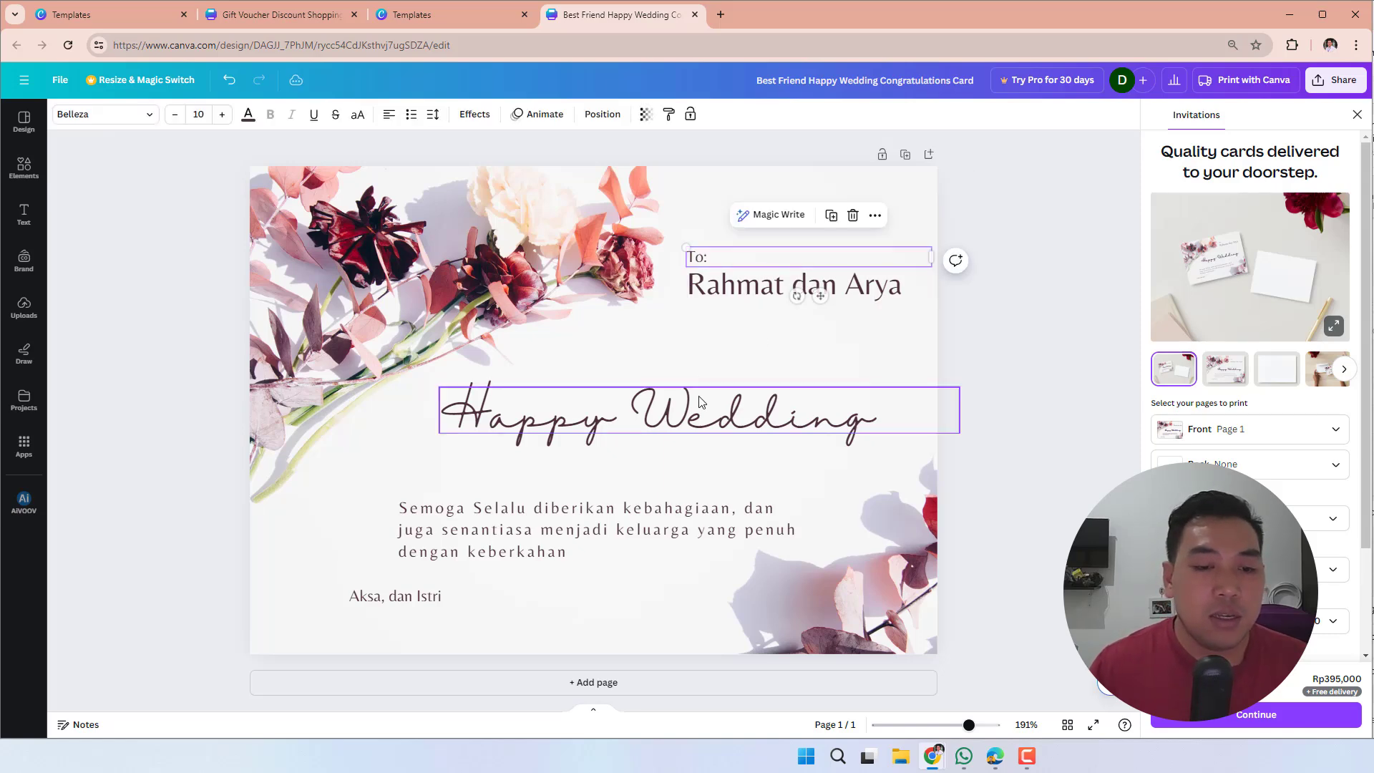
- Move the Happy Wedding heading down to just above the wishes paragraph, aligned with the paragraph's left edge
click(701, 412)
drag(701, 412, 661, 465)
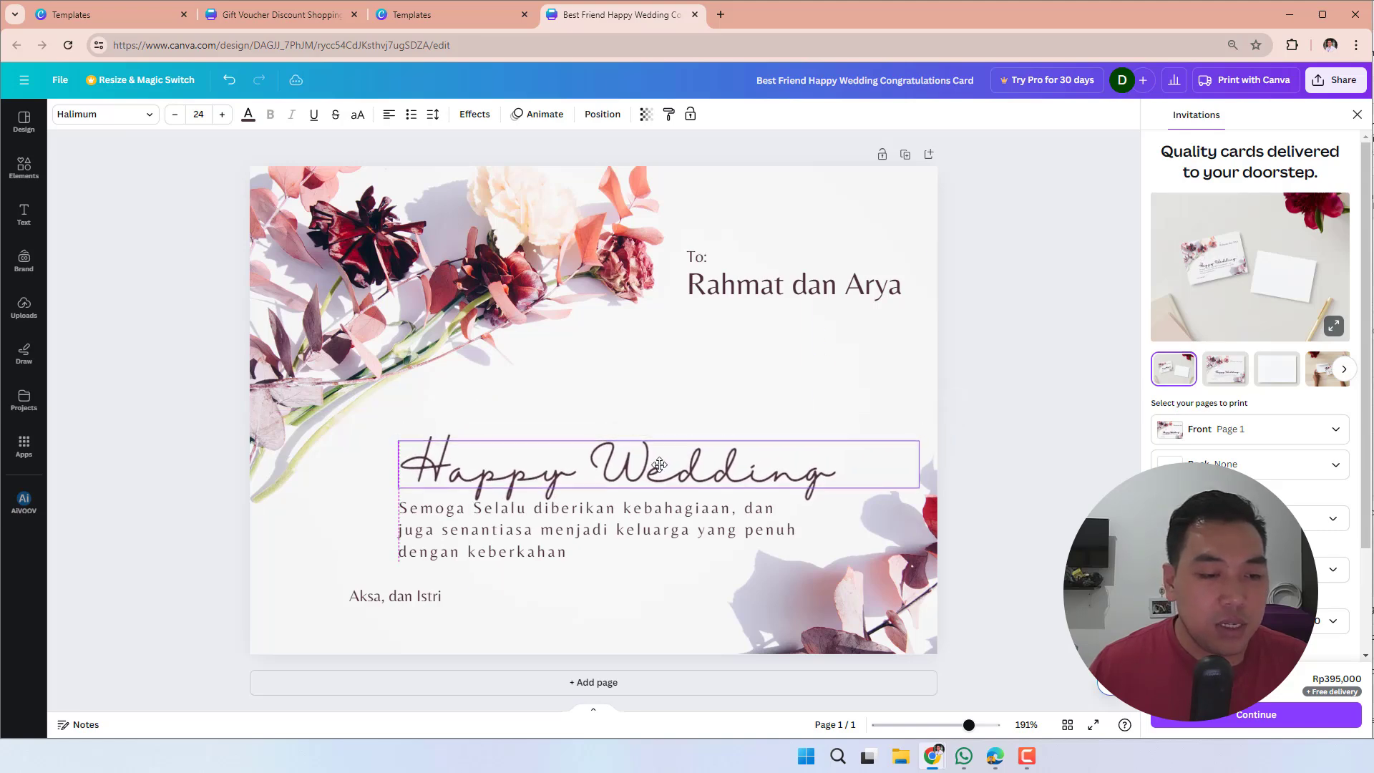
click(1040, 351)
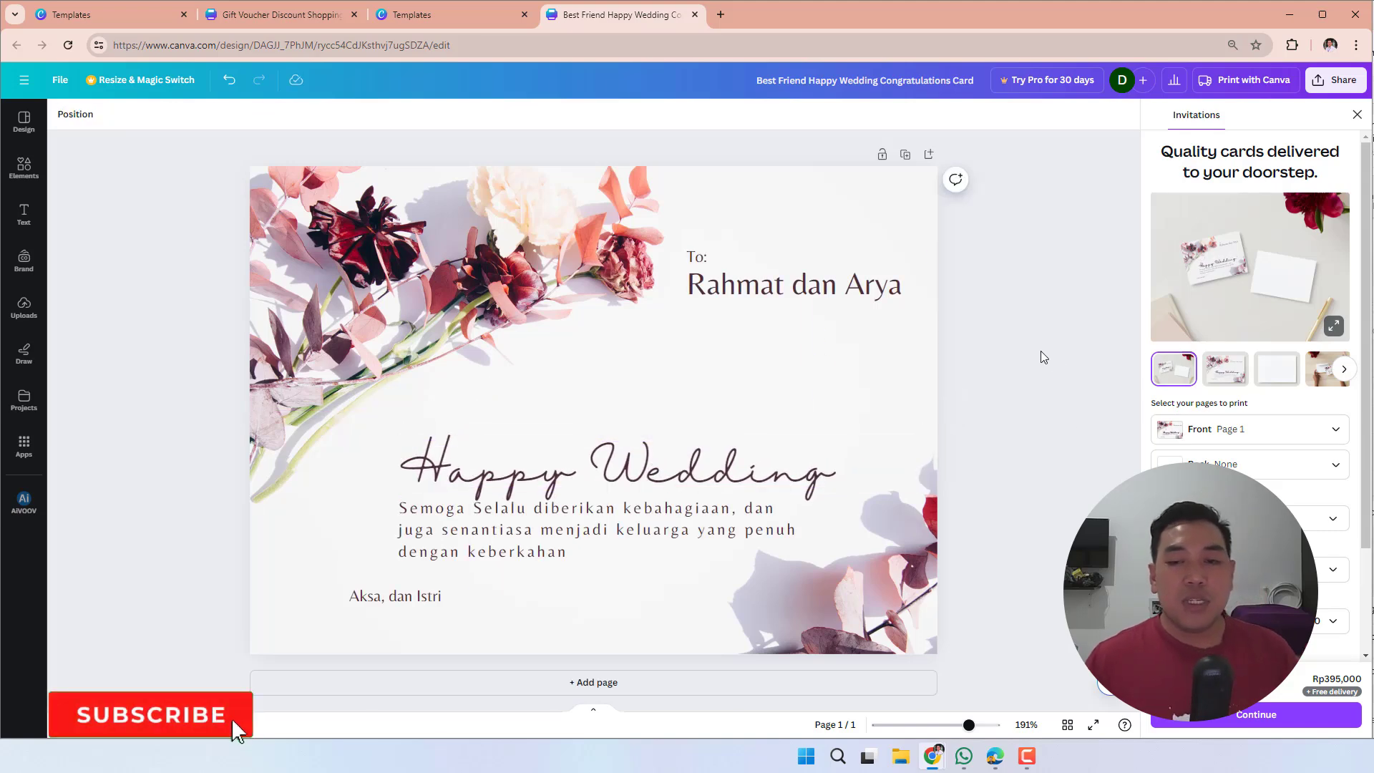
- Fine-tune the Happy Wedding heading slightly up and to the left, leaving a small gap above the wishes paragraph
click(665, 469)
drag(665, 470, 666, 470)
key(Left)
key(Left)
key(Left)
key(Left)
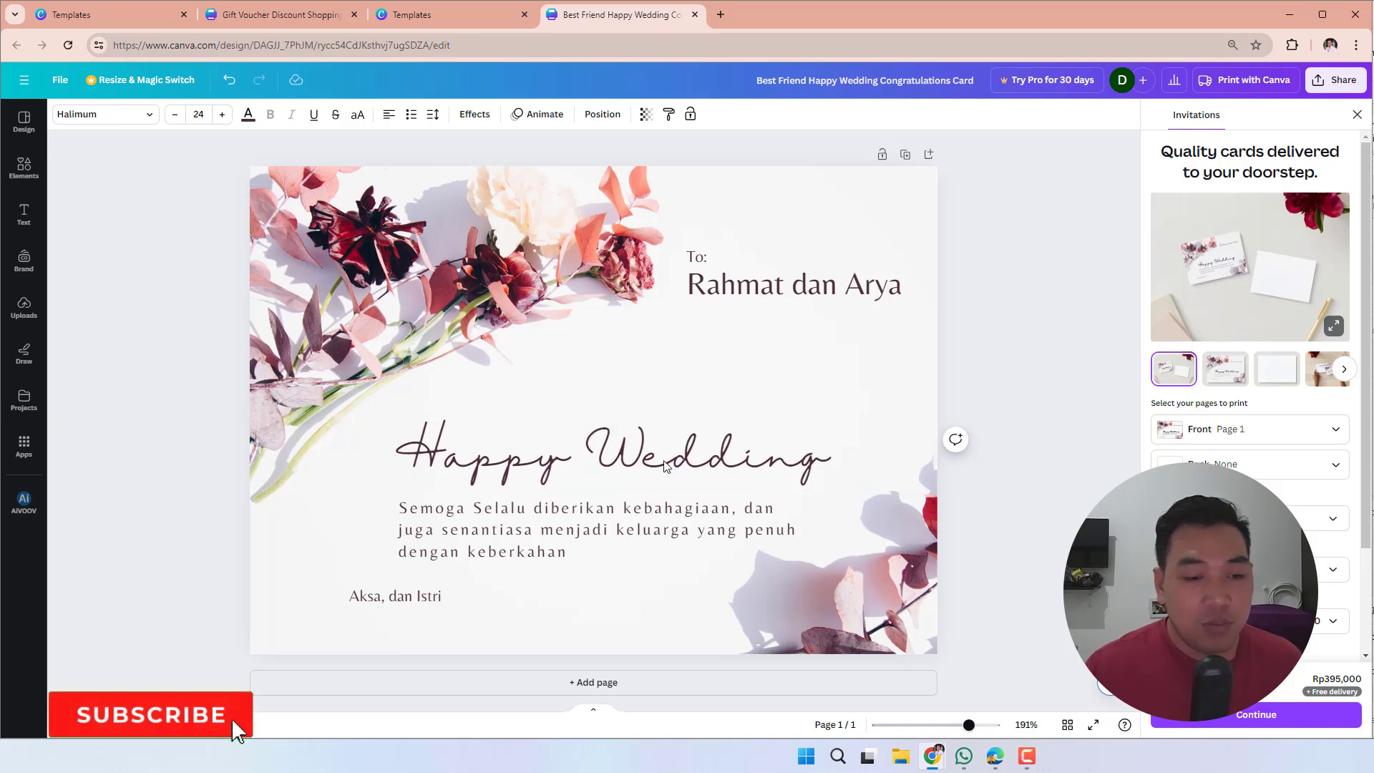
key(Down)
key(Down)
key(Down)
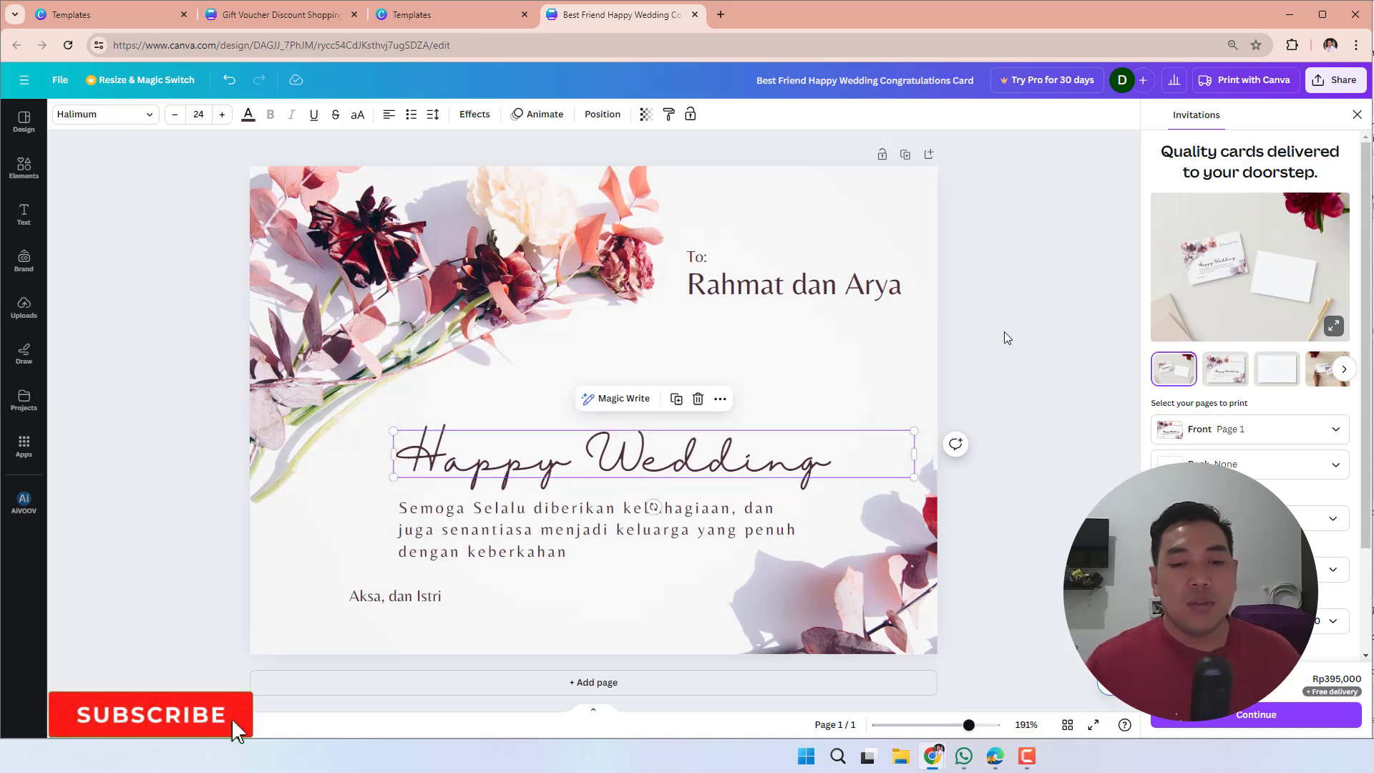
click(1003, 332)
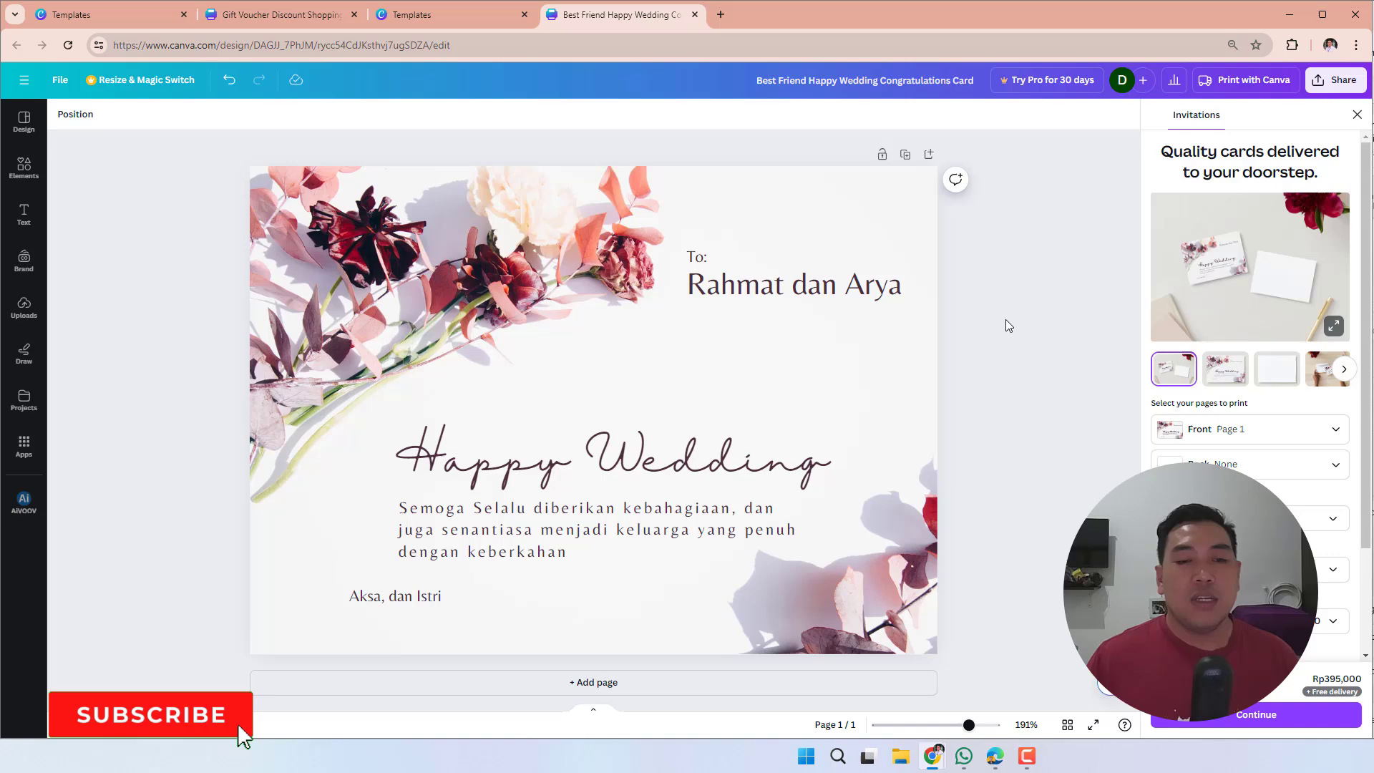
- Close the extra Templates tab and the Gift Voucher Discount Shopping preview to return to the gift card template results
click(291, 15)
click(525, 15)
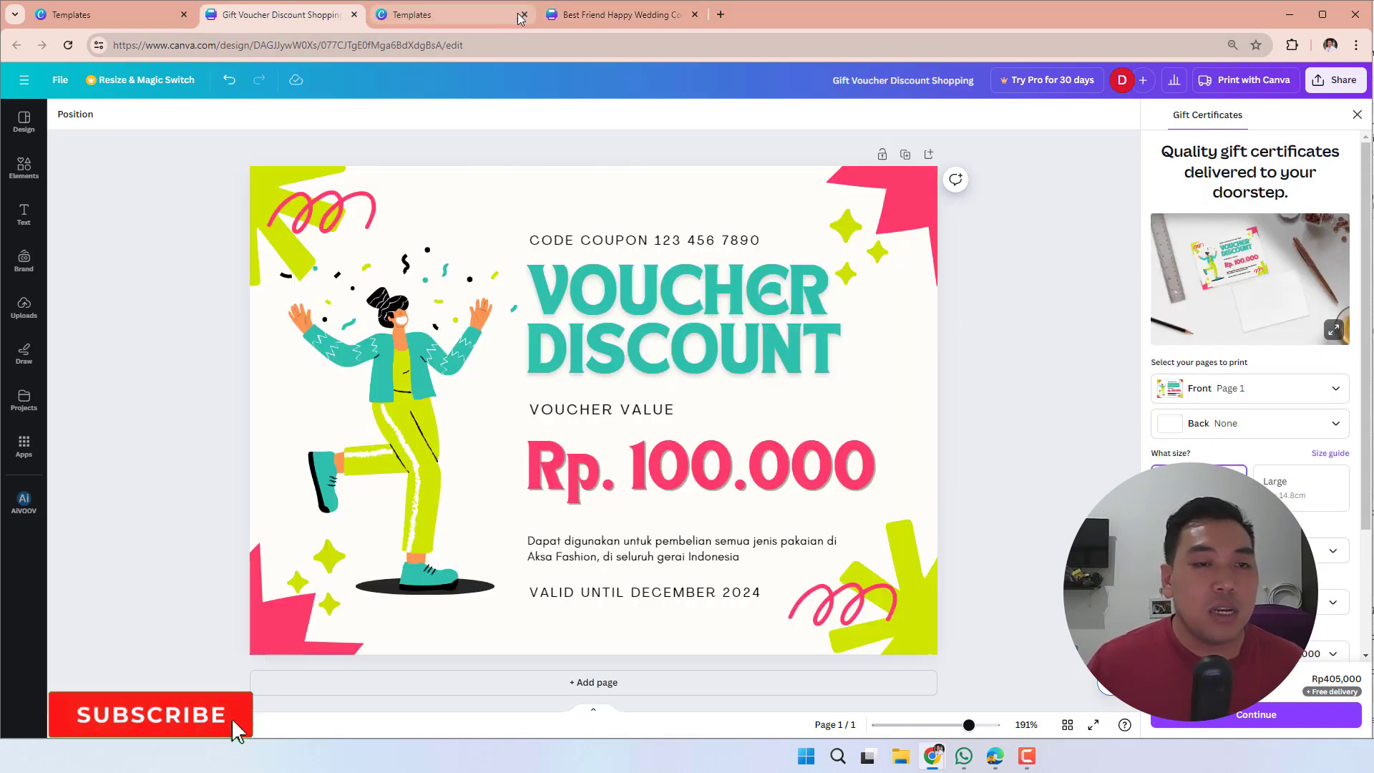
click(158, 17)
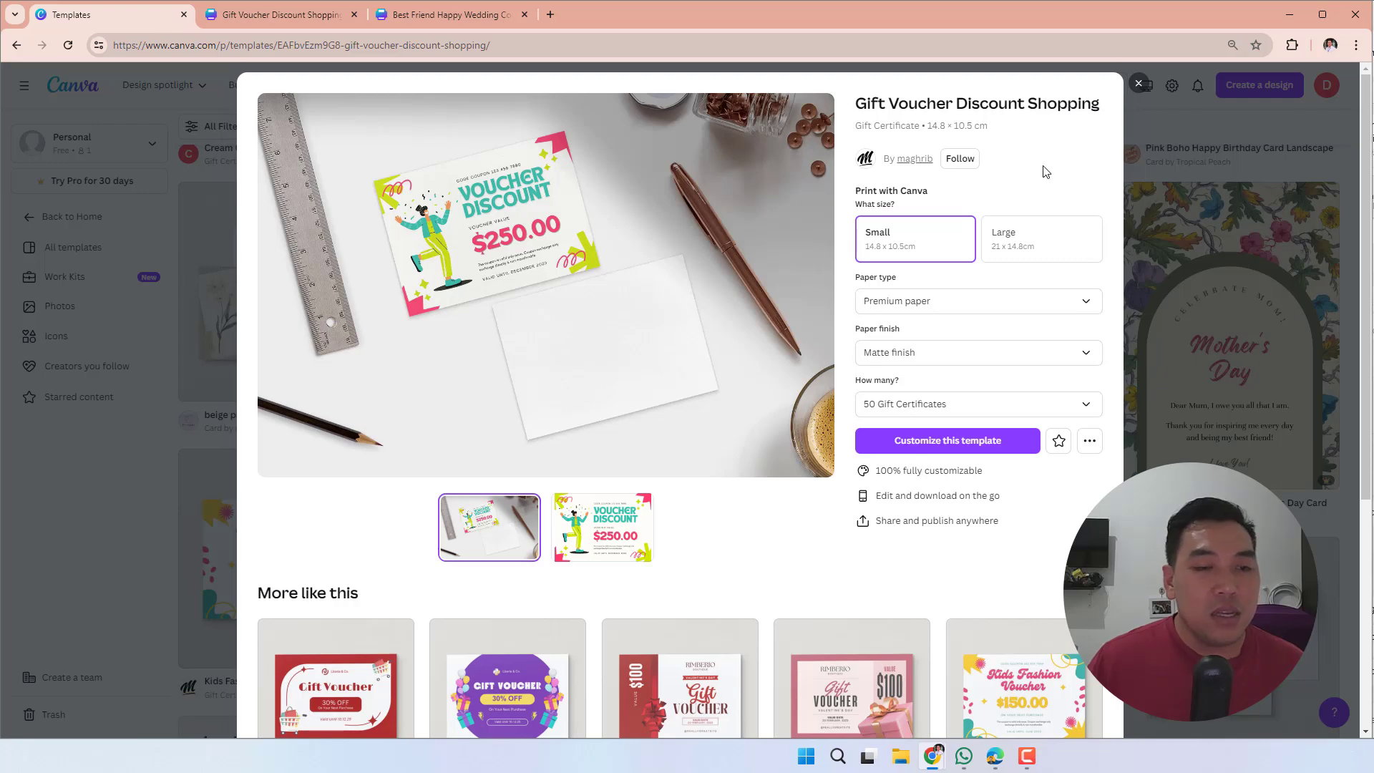
click(1136, 85)
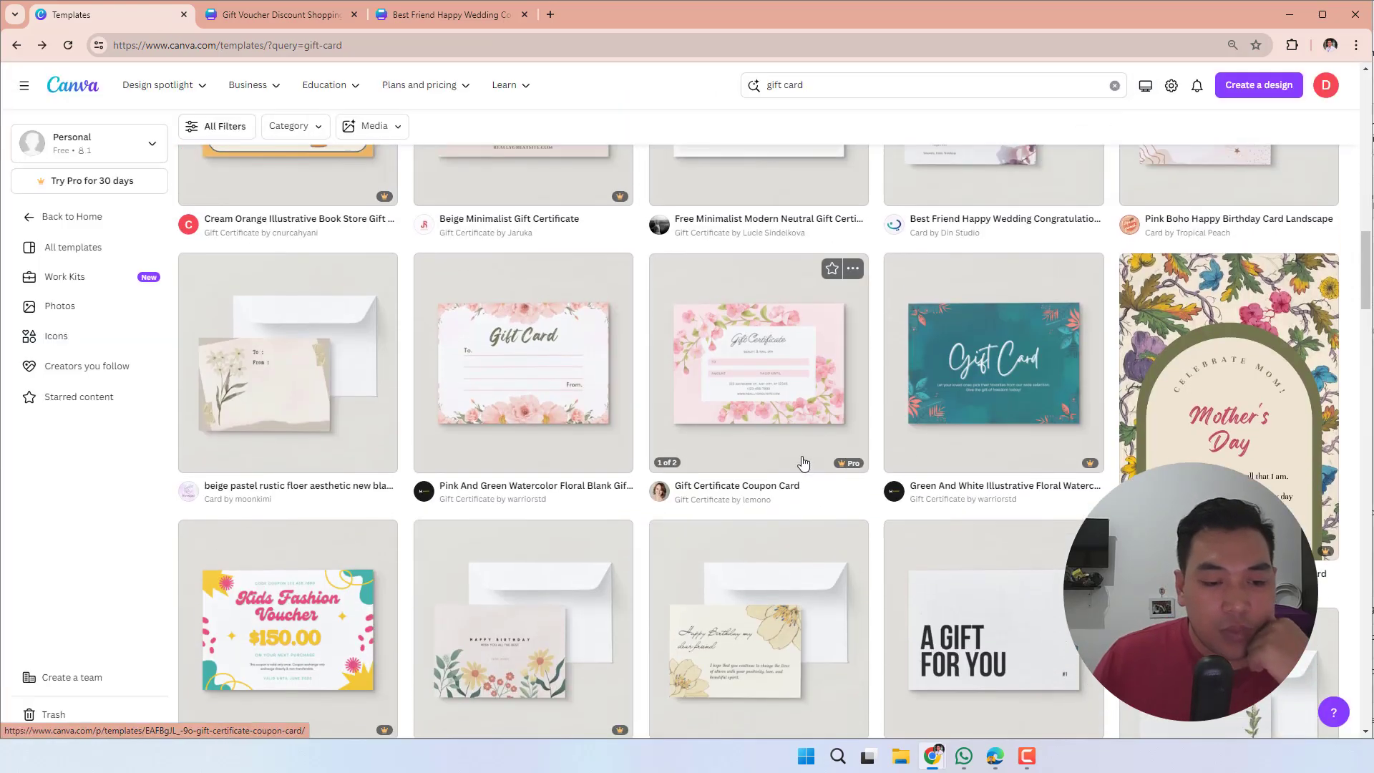
- Browse the gift card search results for further voucher, greeting and thank-you card template designs
scroll(802, 462, down, 7)
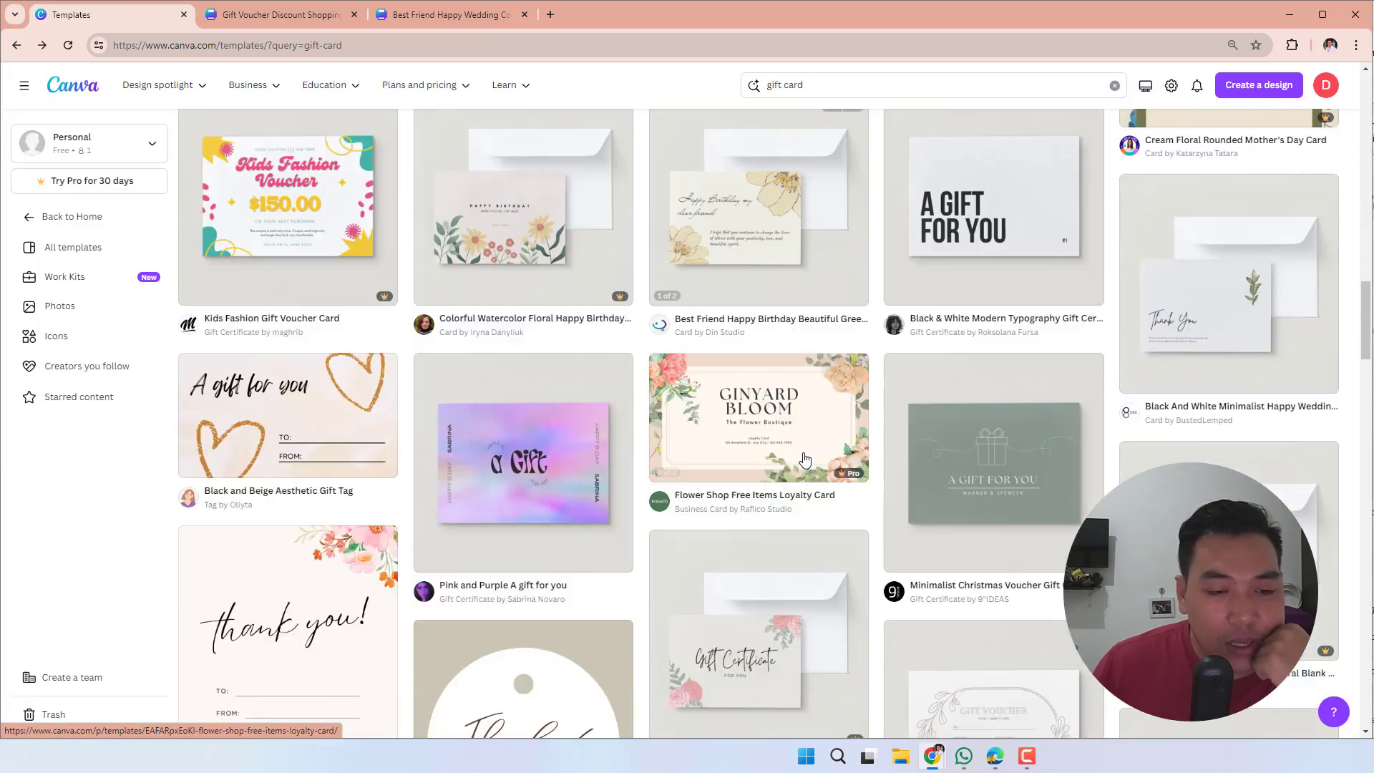
scroll(803, 458, down, 4)
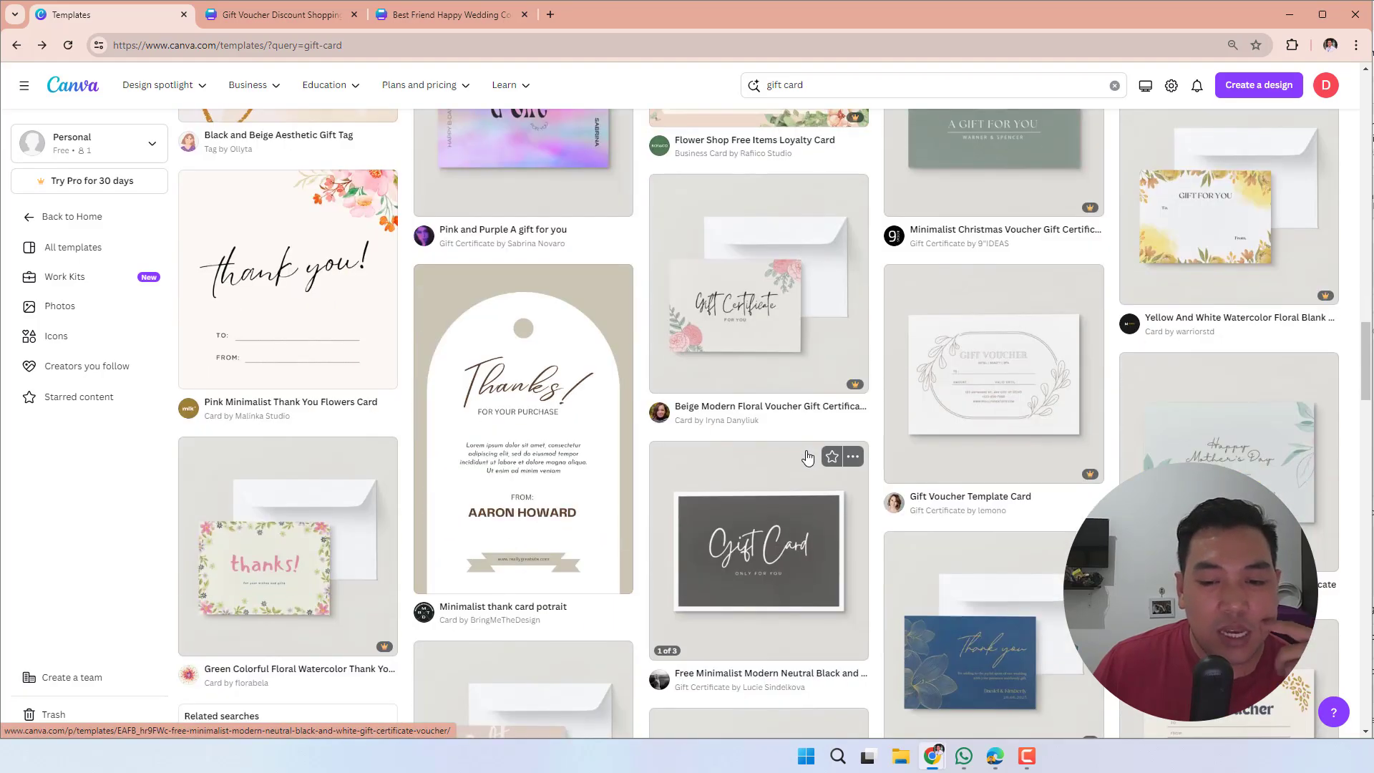
scroll(807, 456, down, 5)
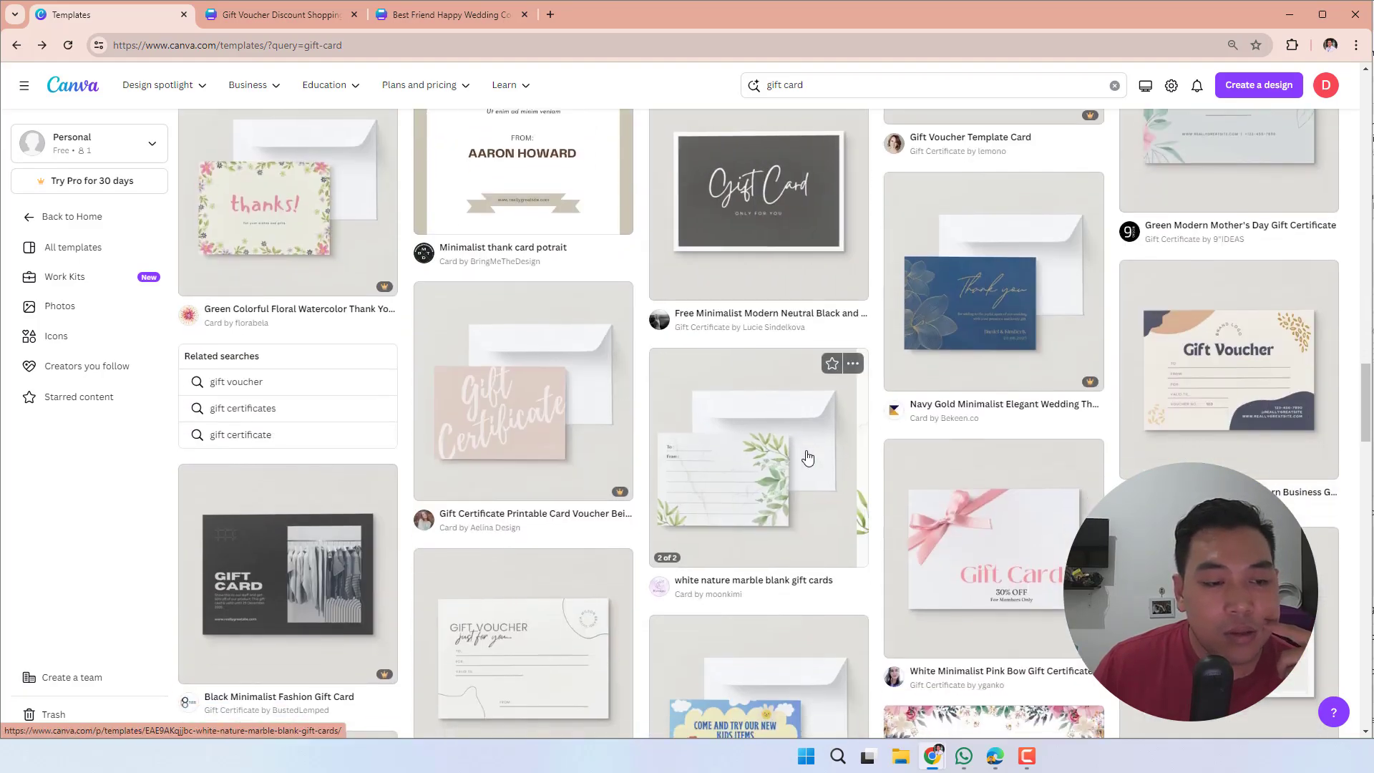
scroll(807, 456, down, 5)
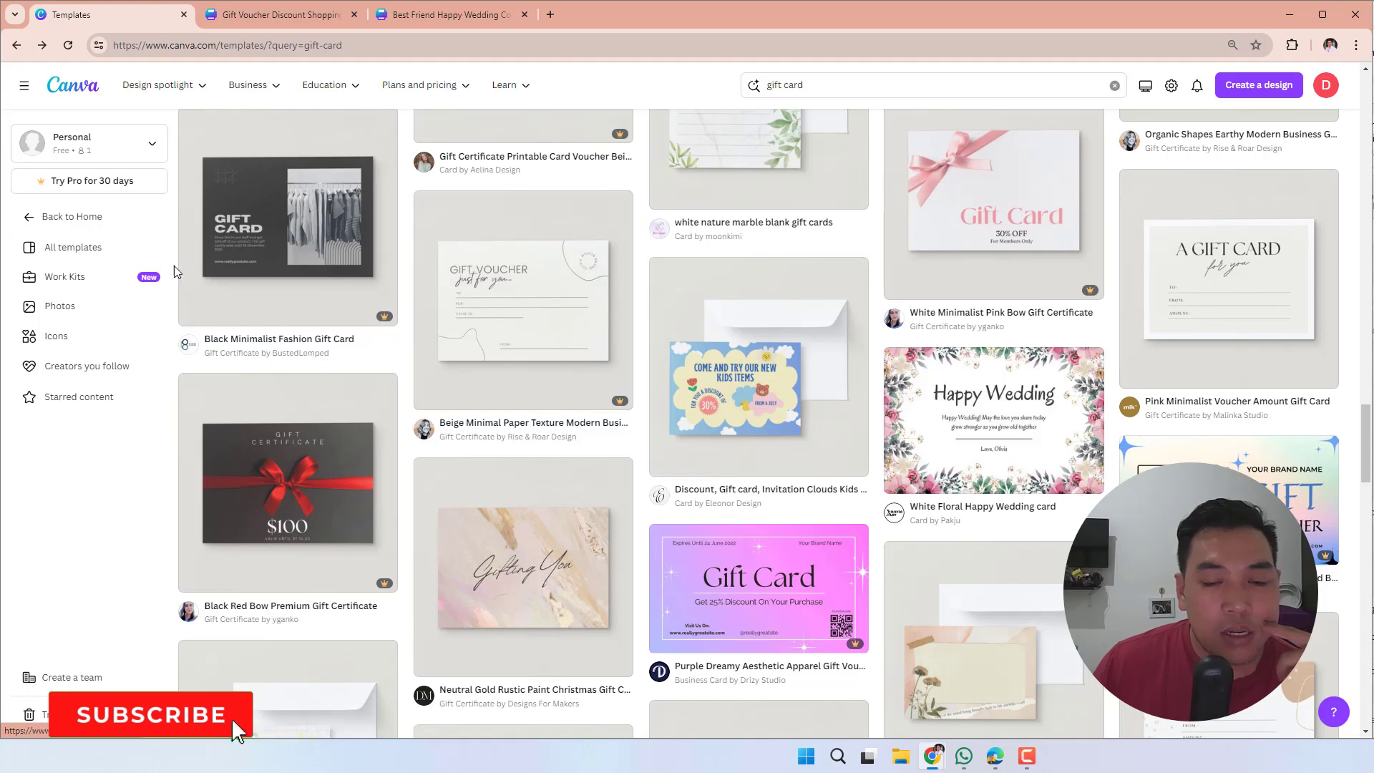
scroll(289, 315, down, 6)
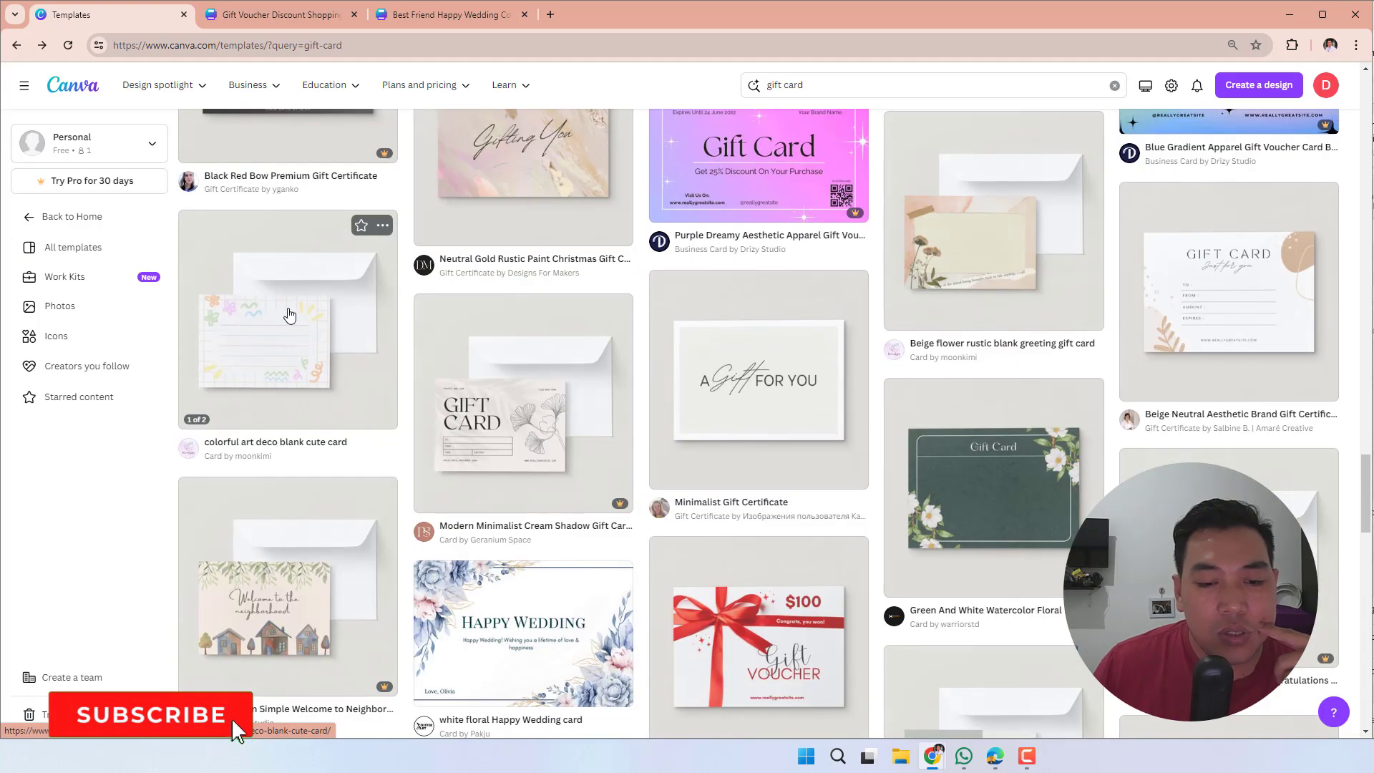
scroll(289, 314, down, 2)
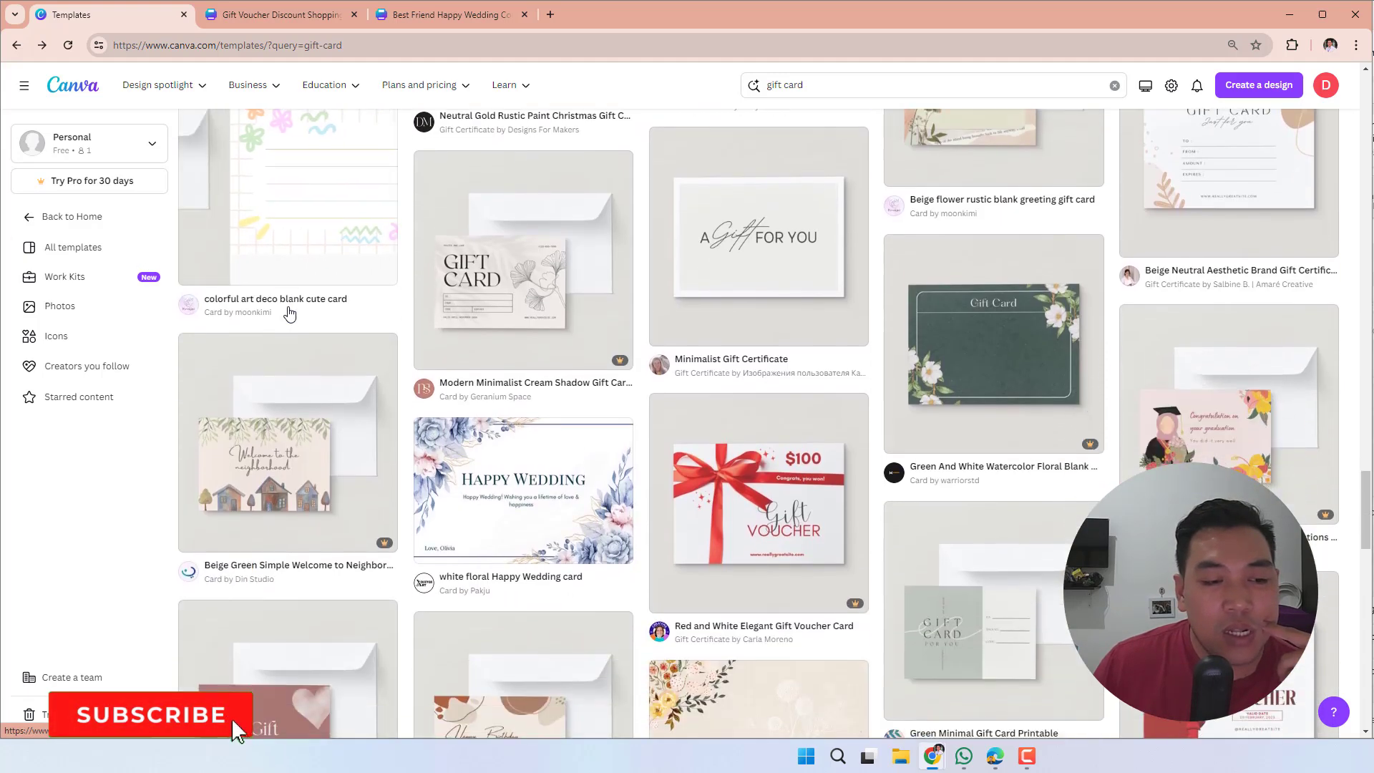
scroll(289, 315, down, 3)
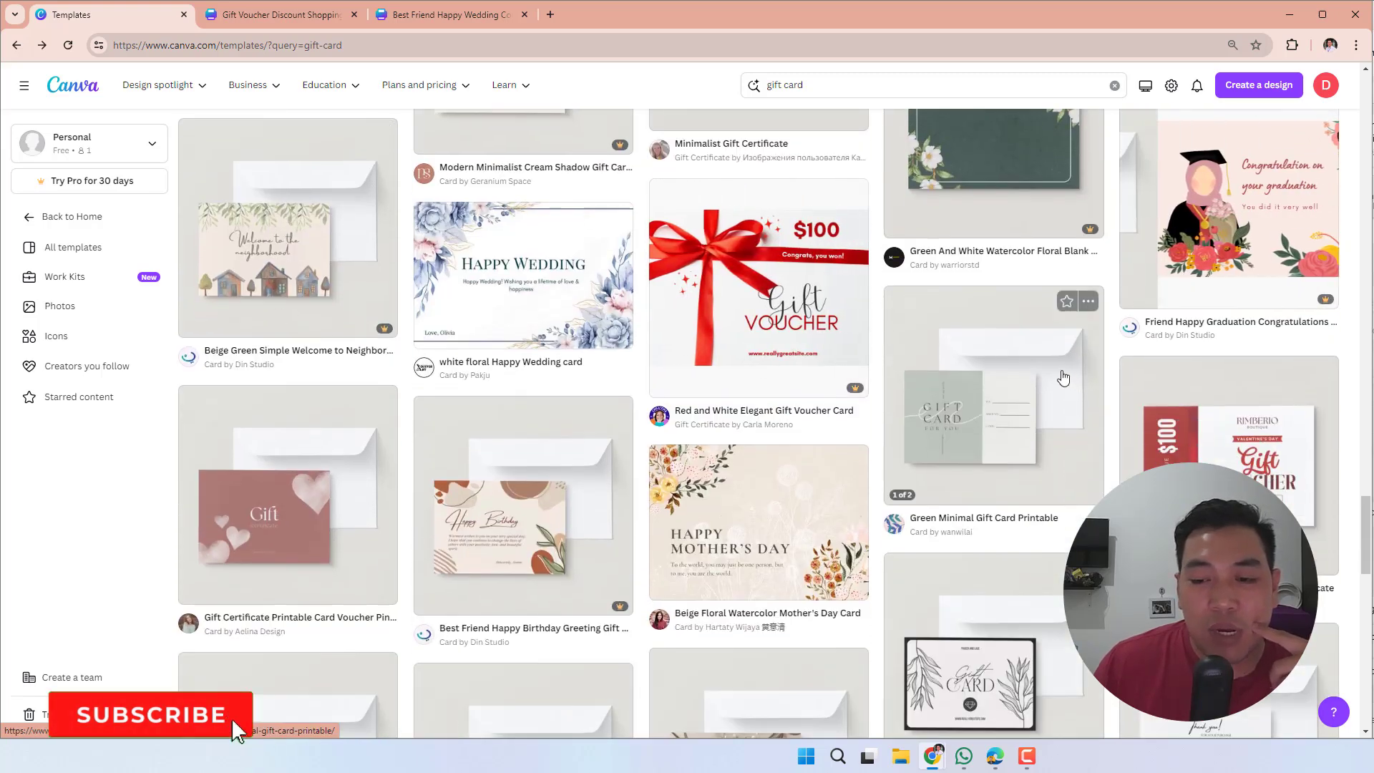
scroll(1045, 308, down, 3)
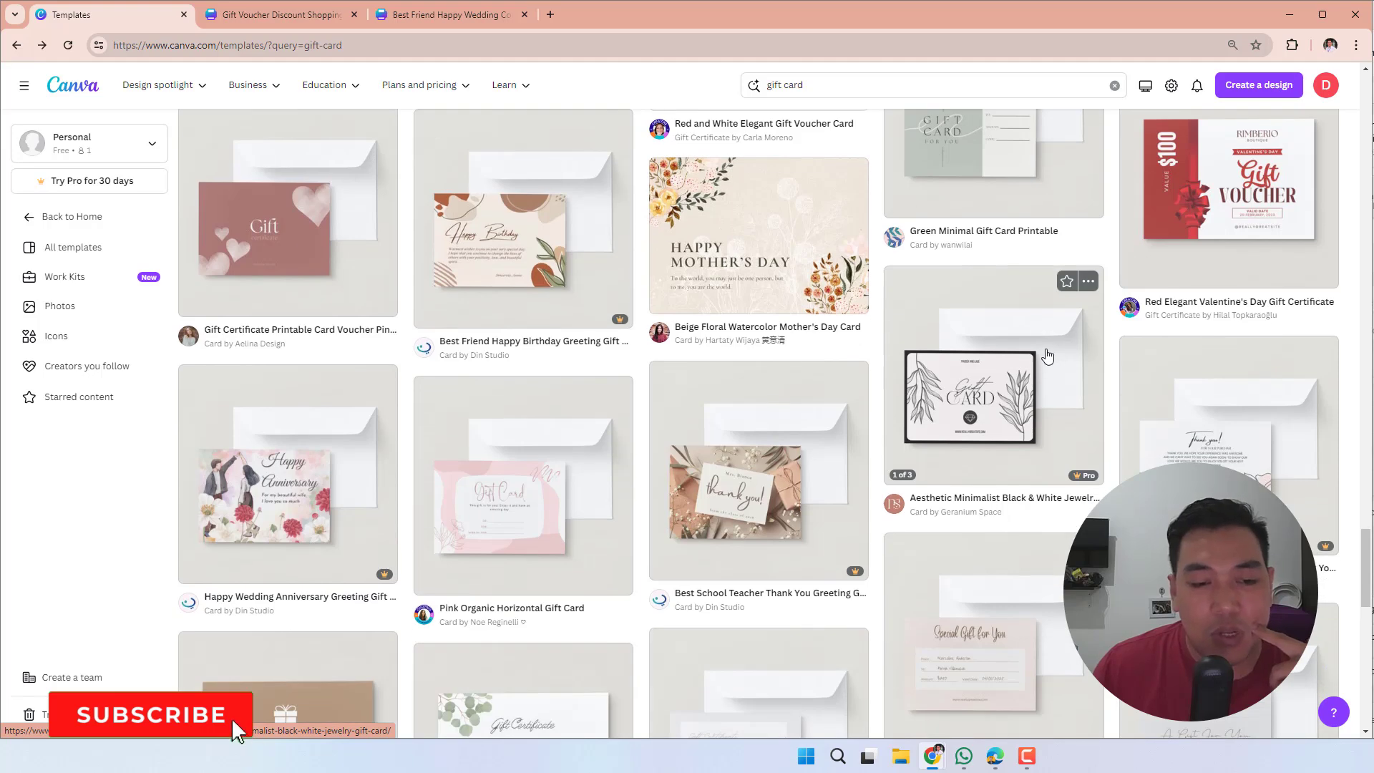
scroll(1047, 357, down, 5)
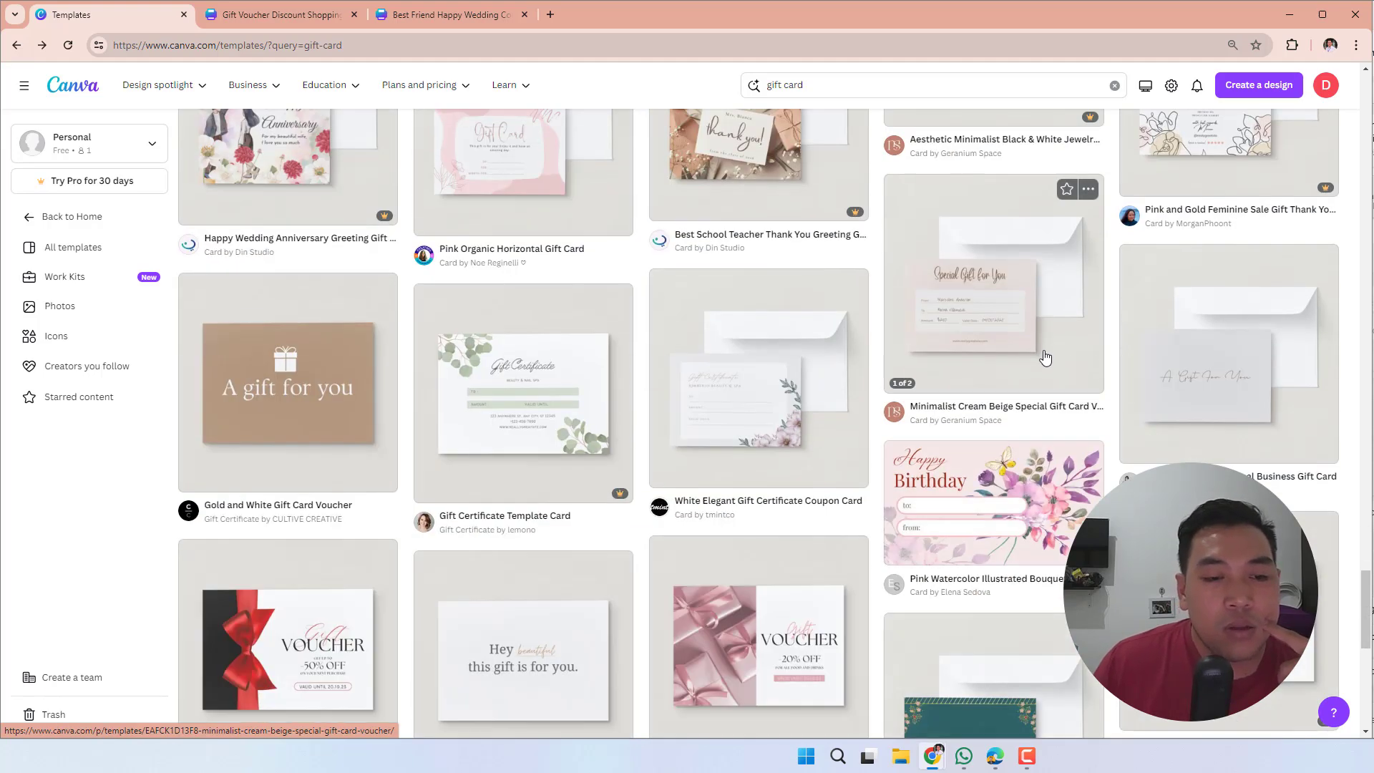
scroll(1046, 357, down, 2)
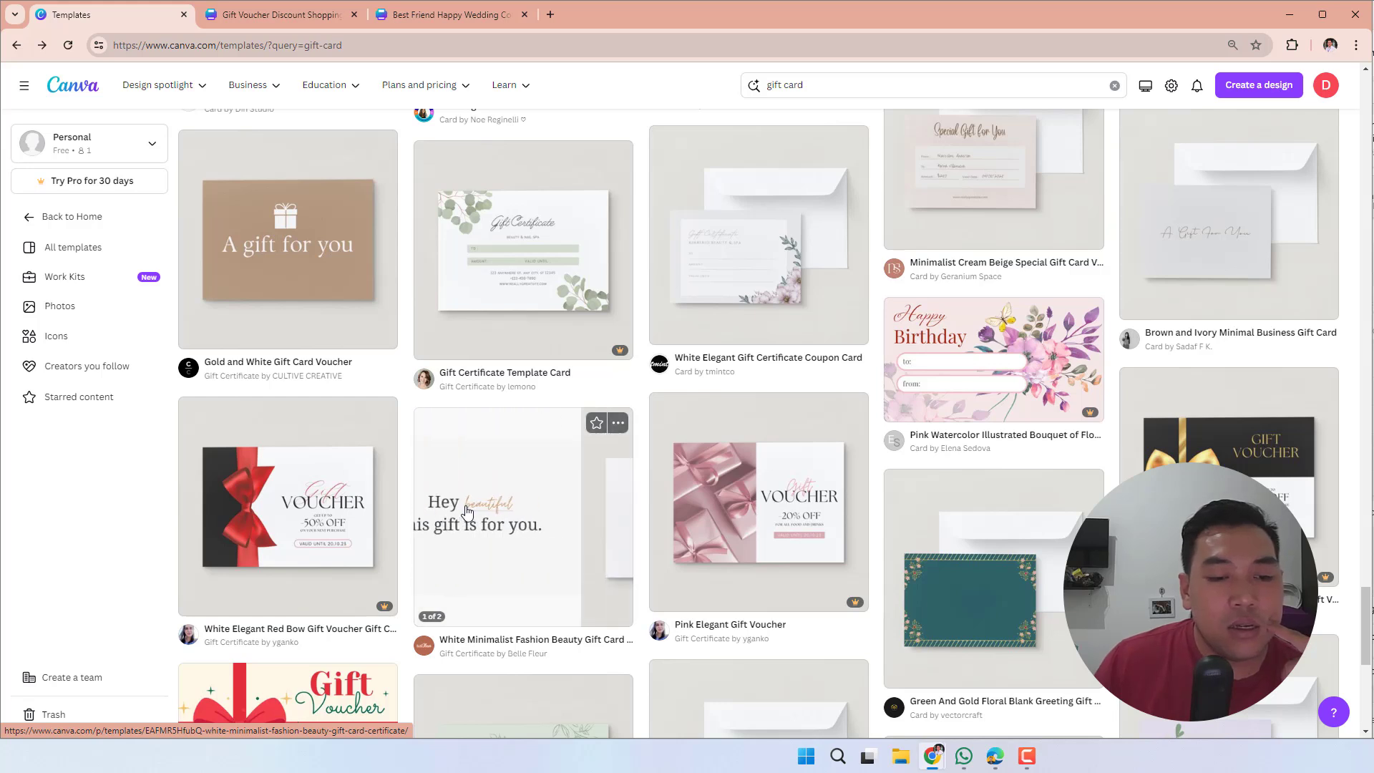
scroll(494, 510, down, 1)
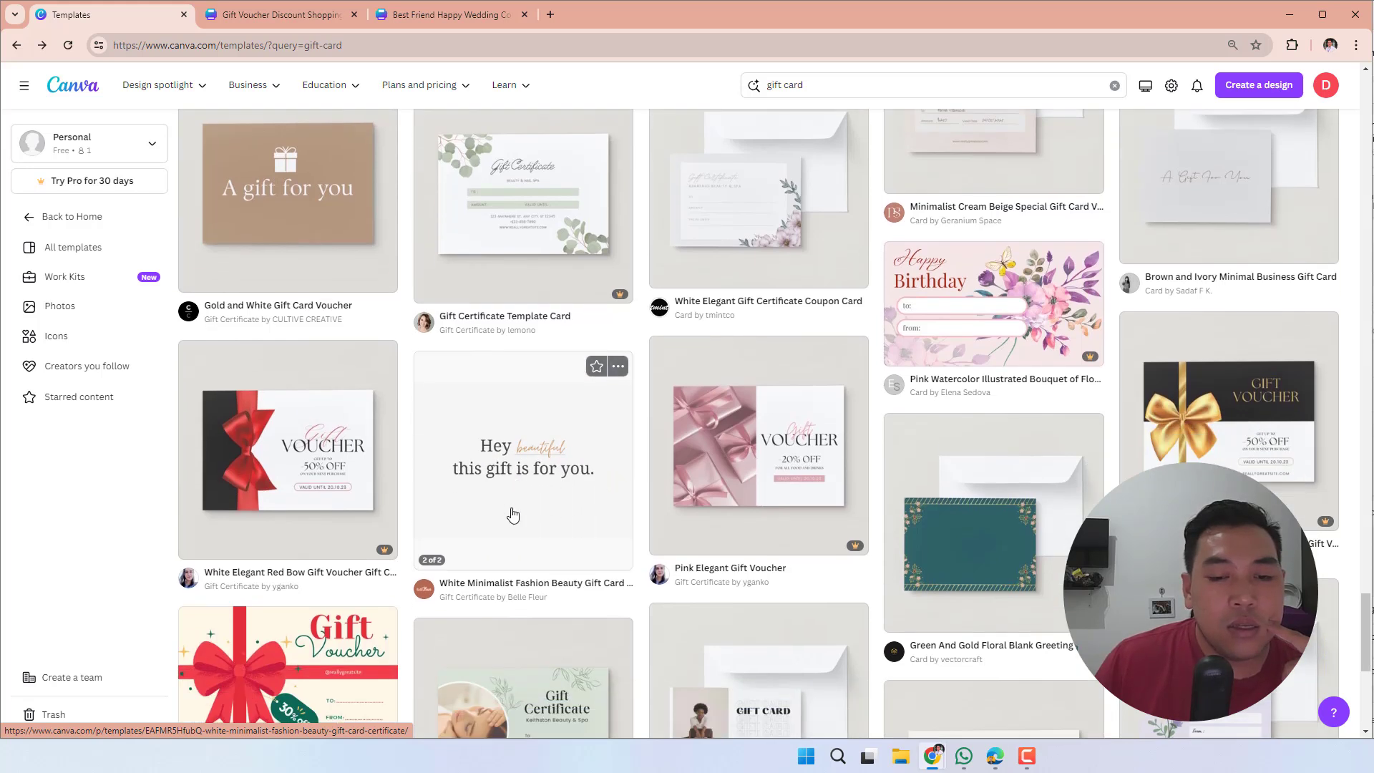
scroll(521, 507, down, 2)
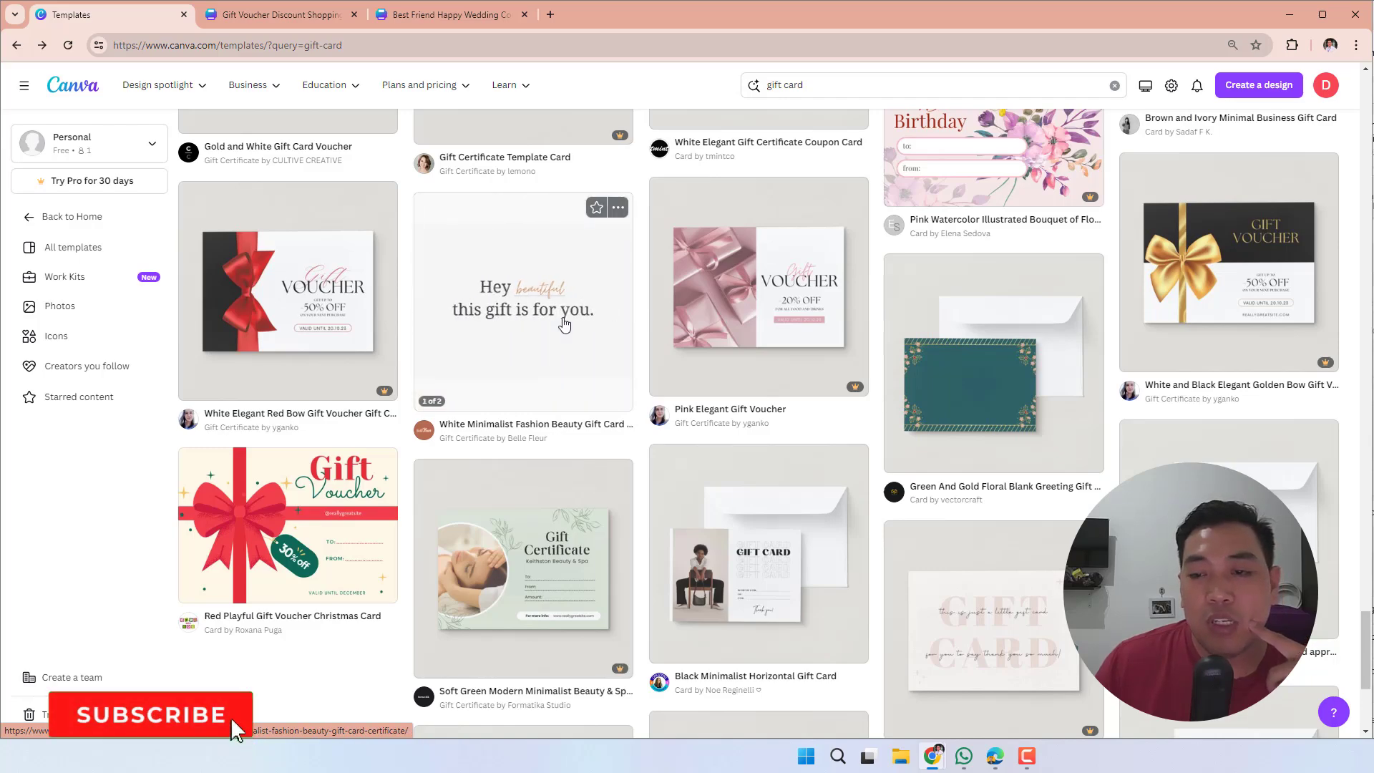
scroll(562, 337, down, 4)
scroll(563, 335, down, 3)
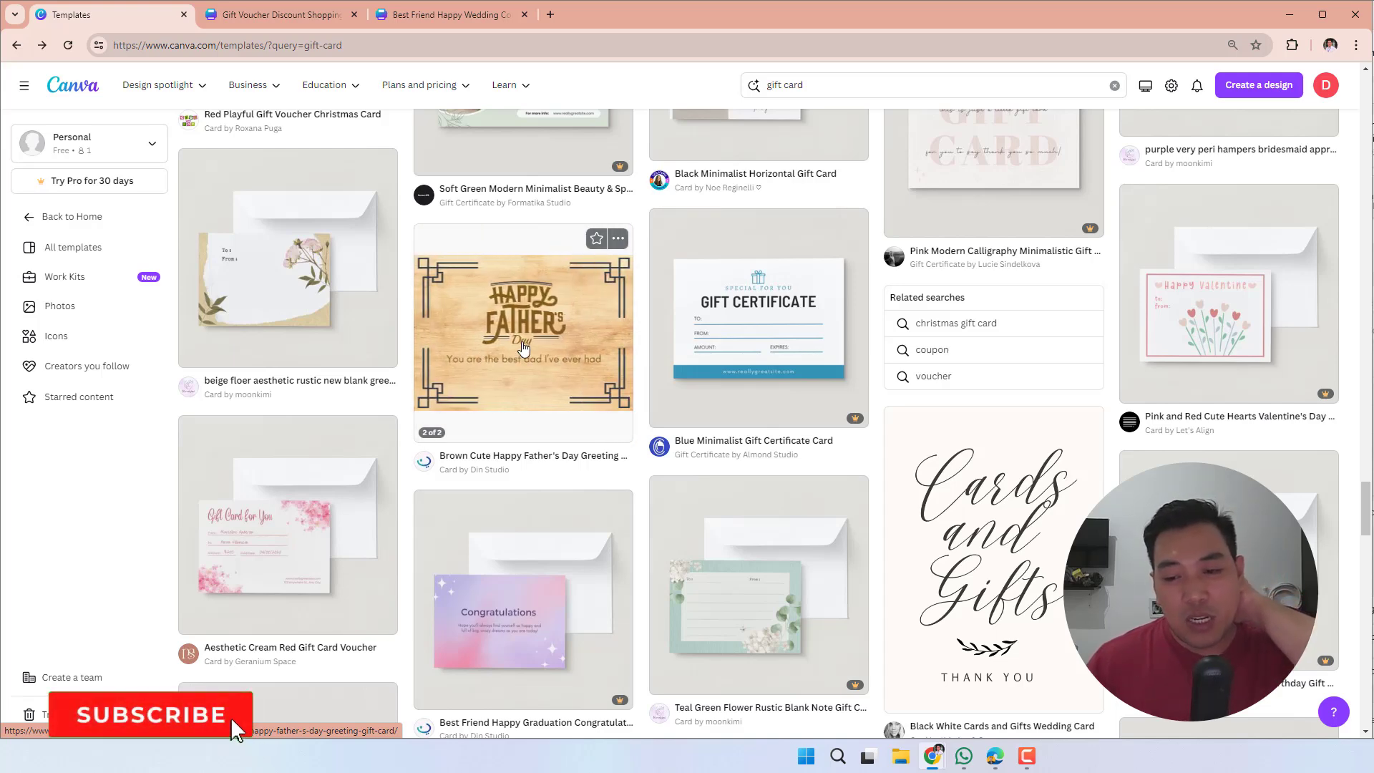
scroll(523, 346, down, 4)
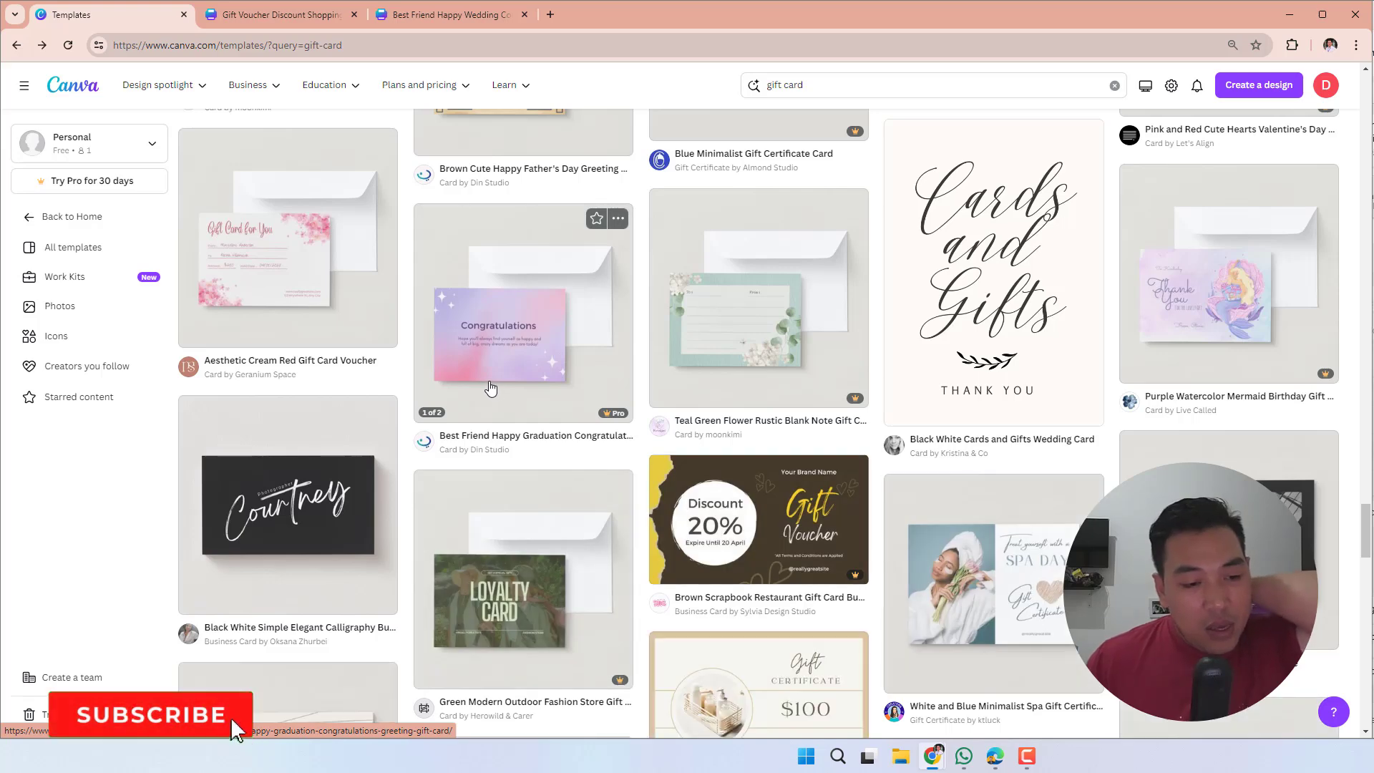
scroll(475, 408, down, 6)
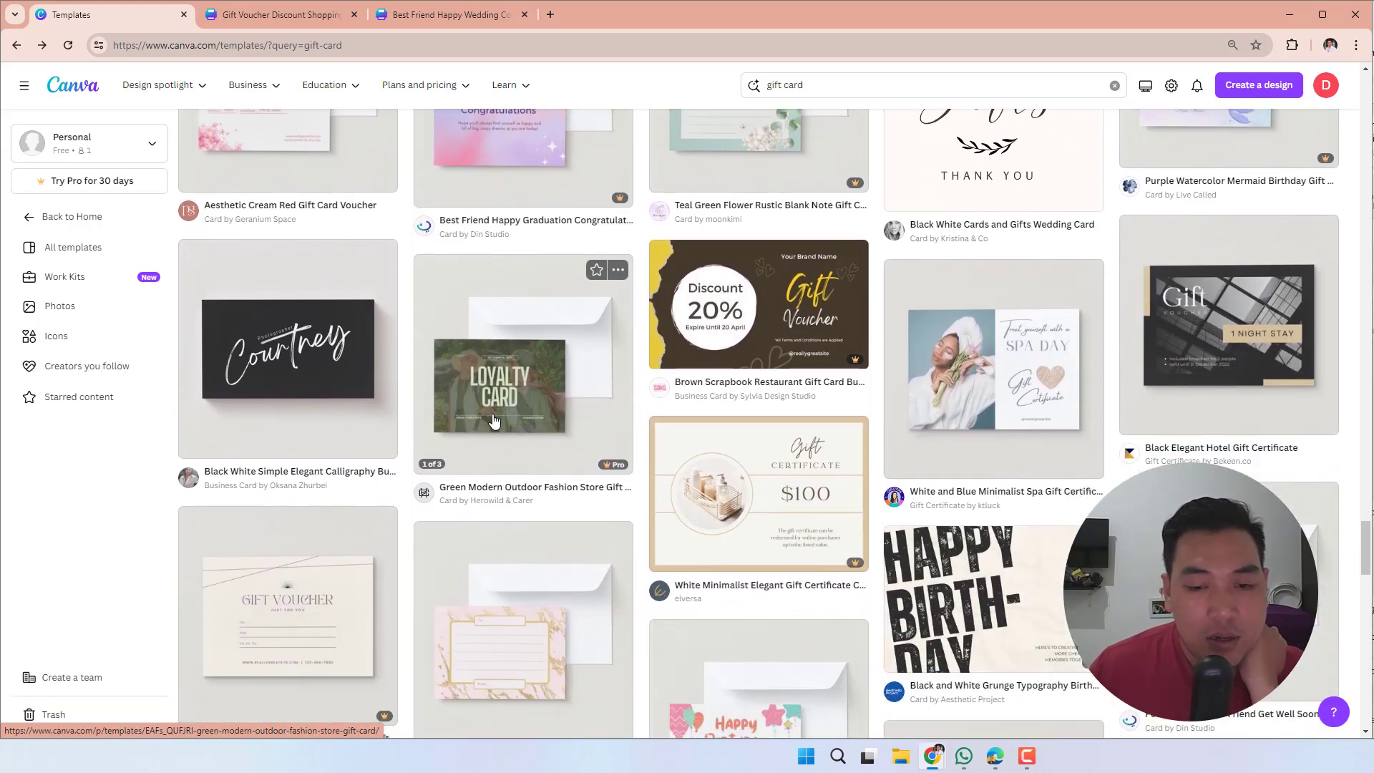
scroll(494, 420, down, 2)
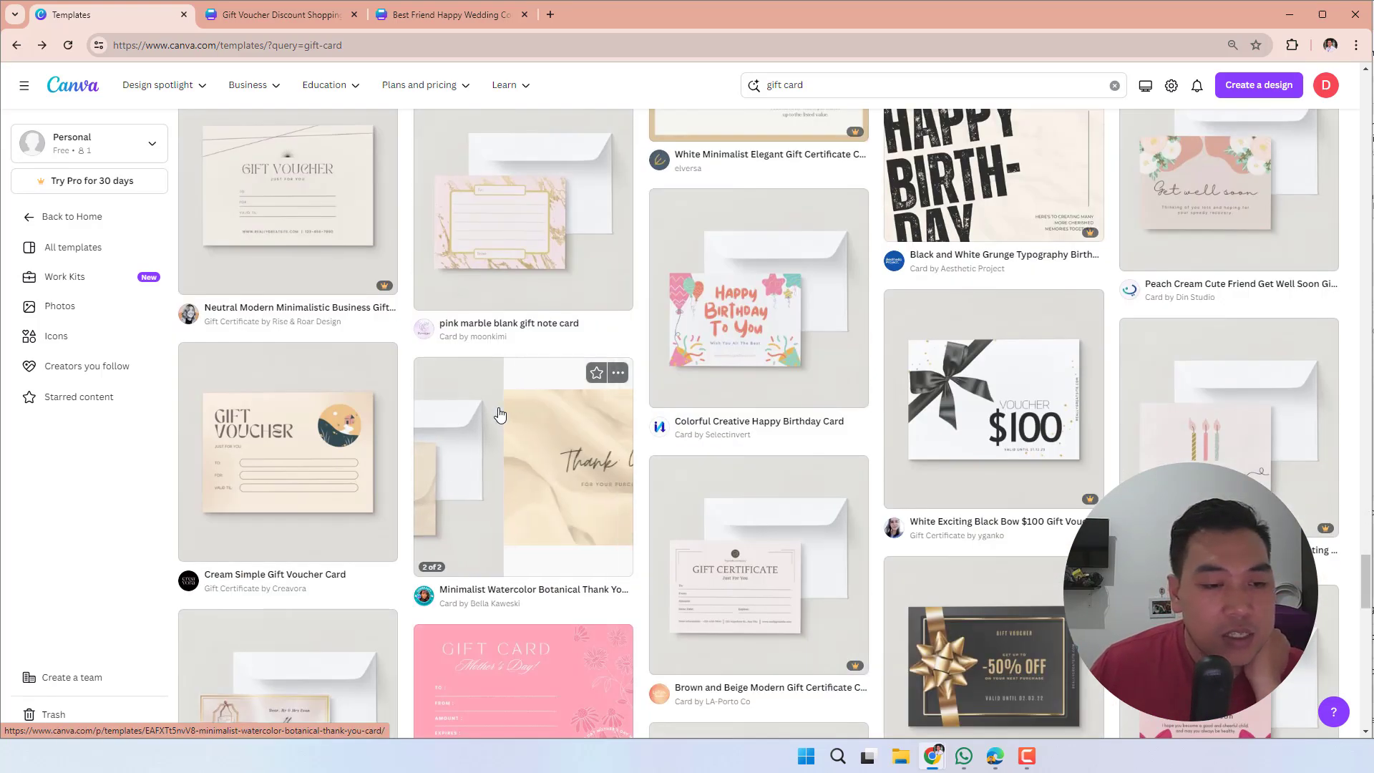
- Look further through the gift card results, comparing the voucher, birthday, graduation and baby card designs for another template to customise
scroll(600, 250, down, 4)
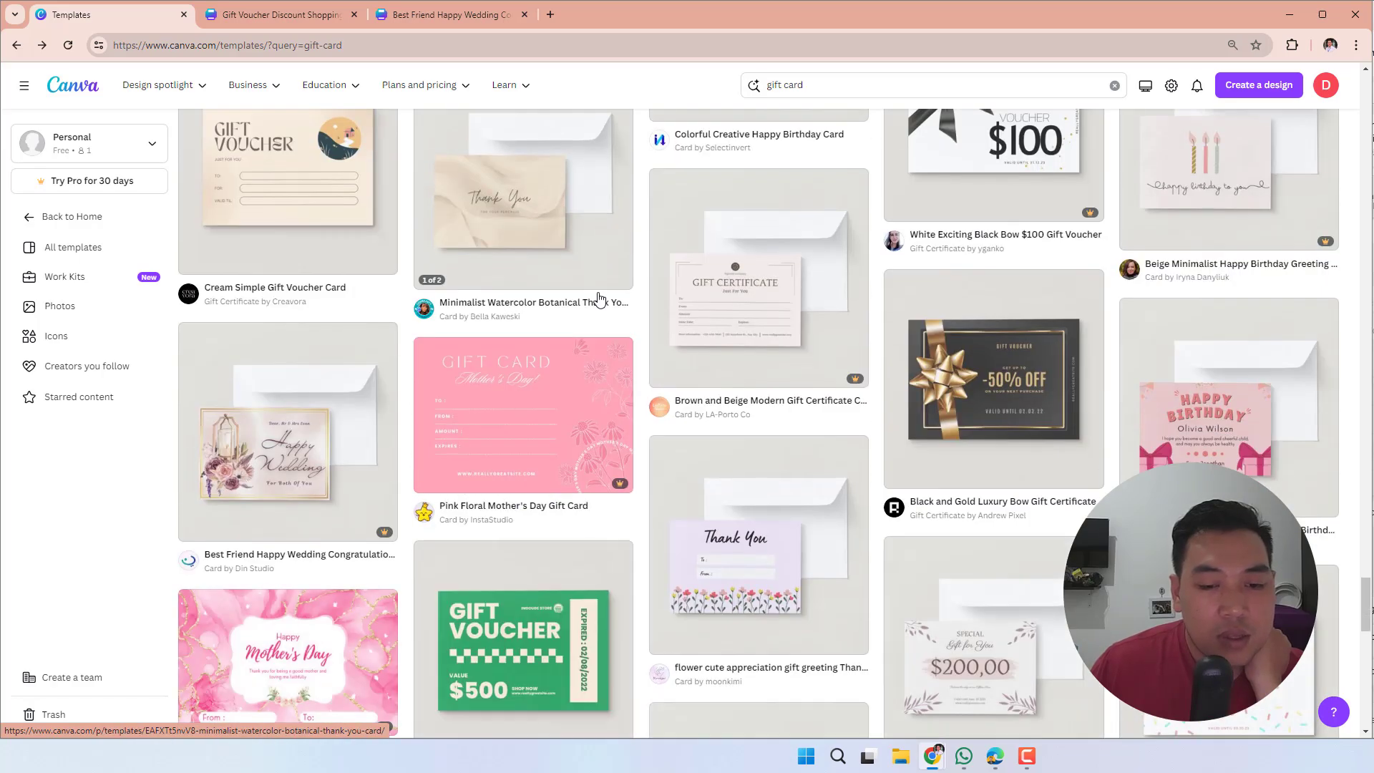
scroll(599, 250, down, 5)
scroll(588, 363, down, 8)
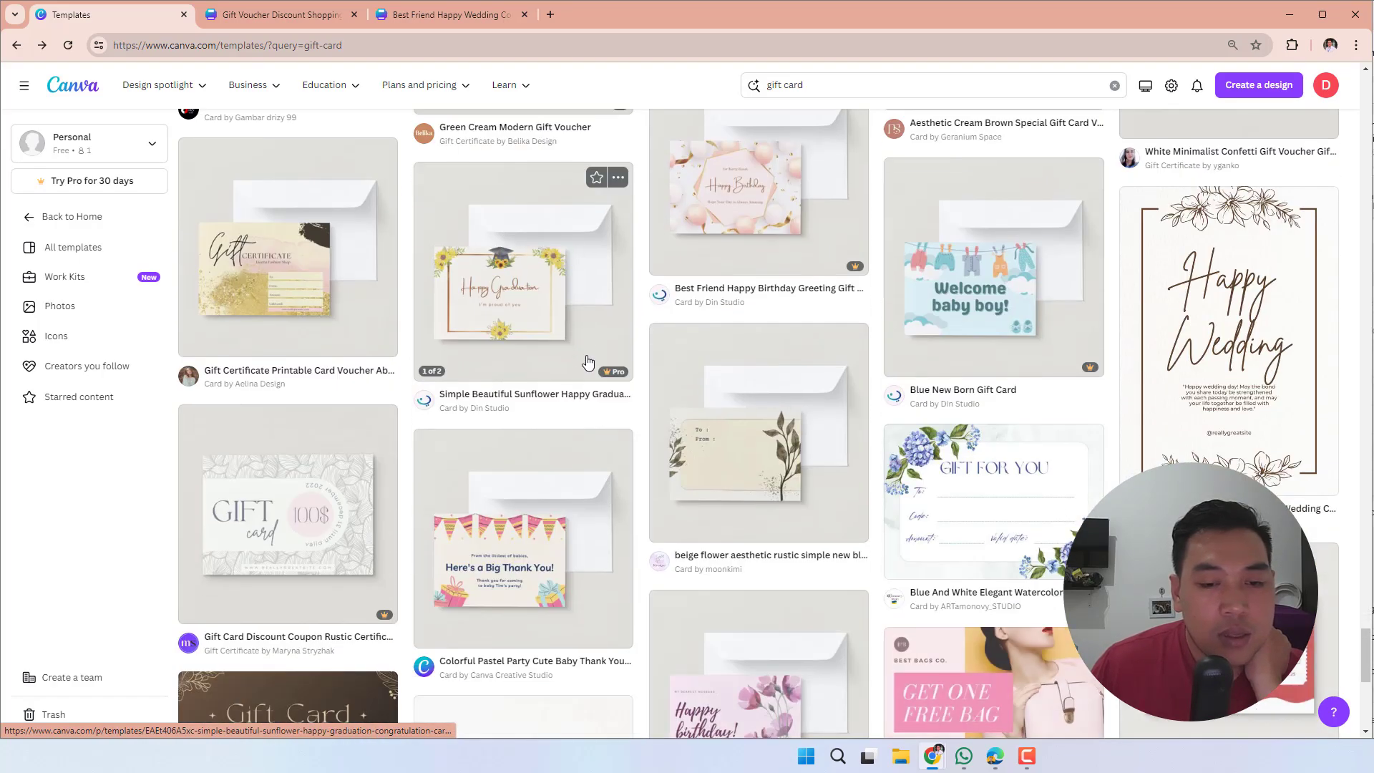
scroll(585, 366, down, 2)
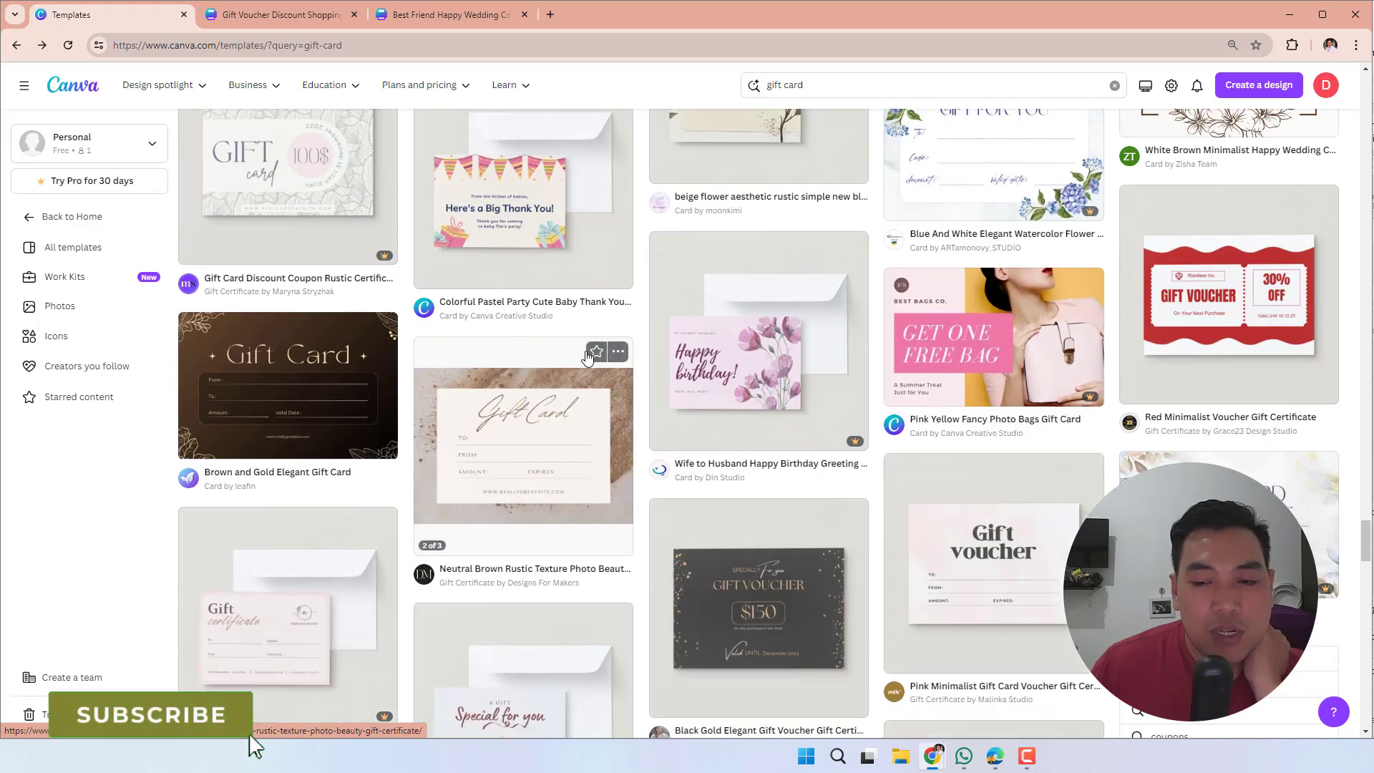
scroll(588, 357, down, 5)
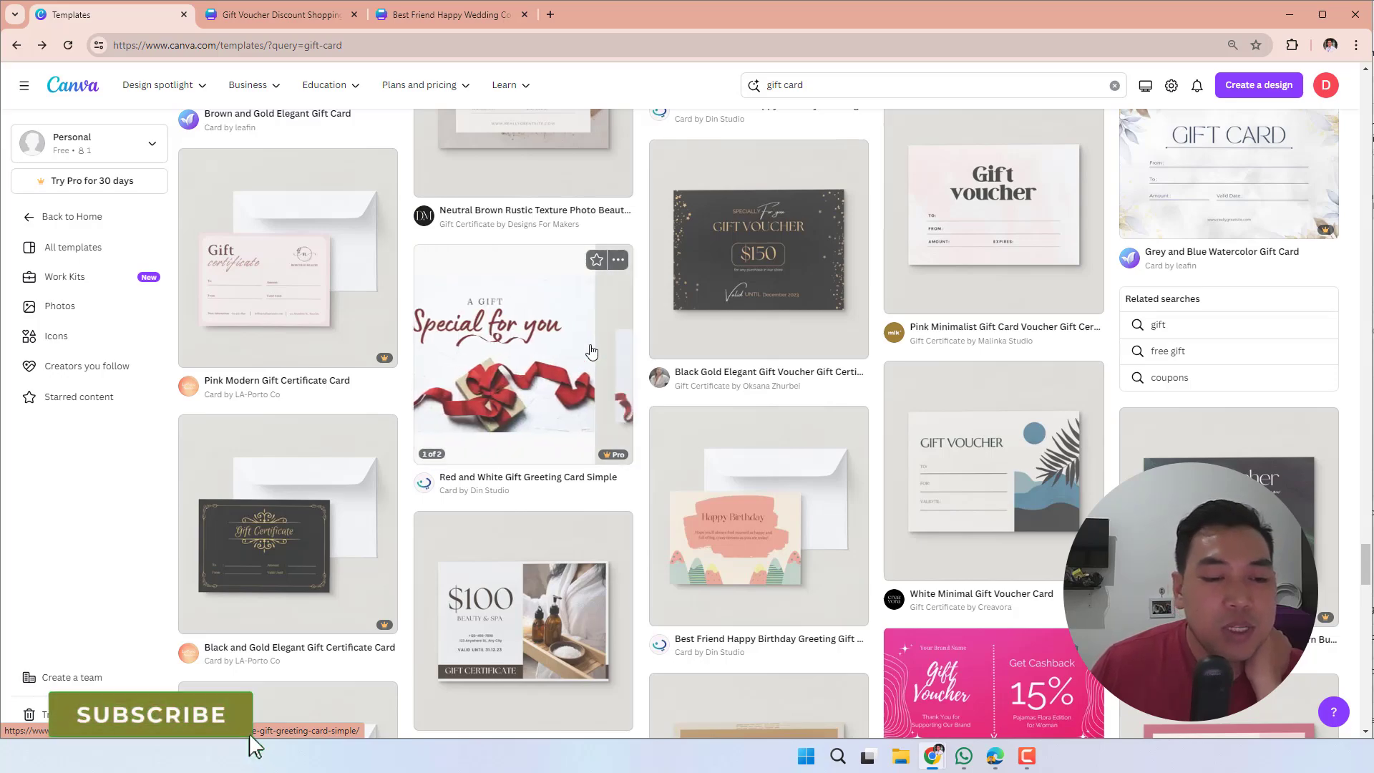
scroll(591, 353, down, 7)
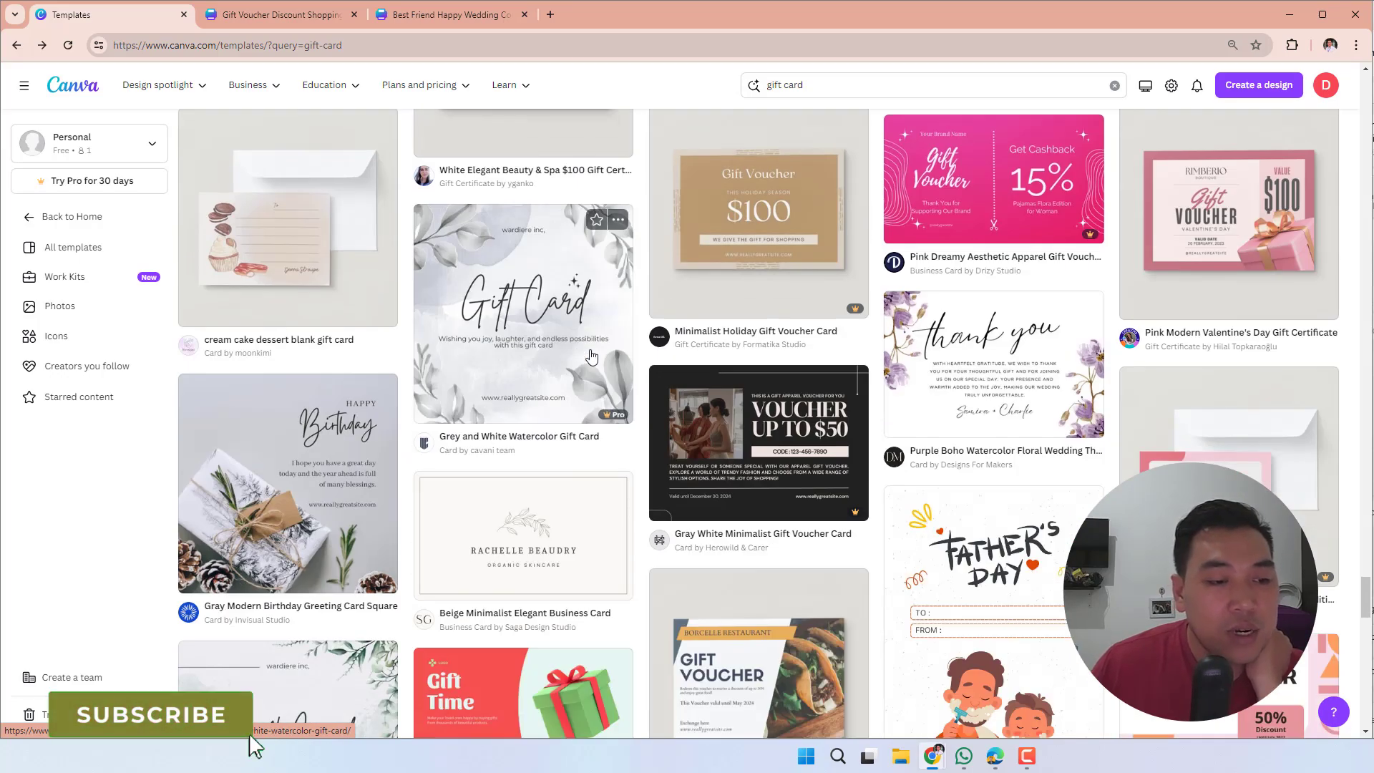
scroll(591, 356, up, 10)
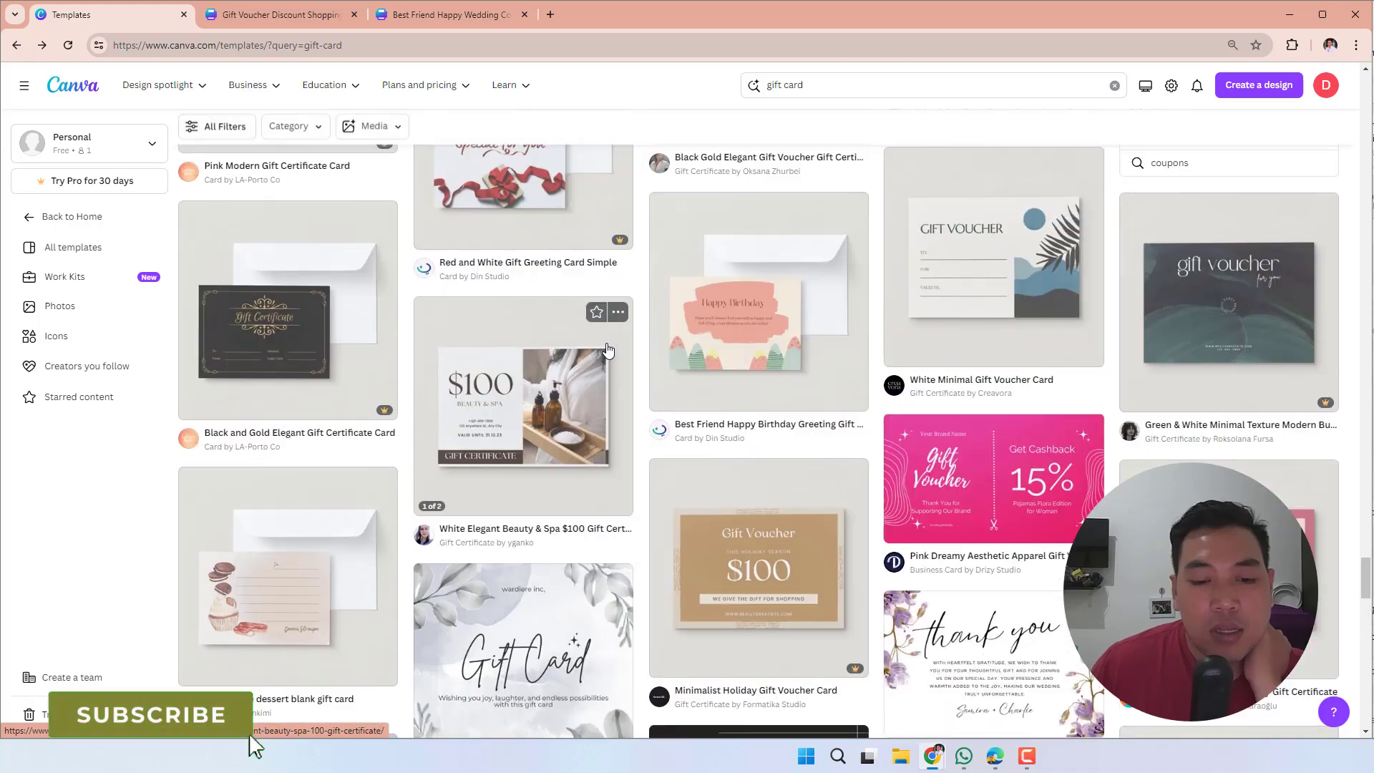
scroll(611, 350, up, 3)
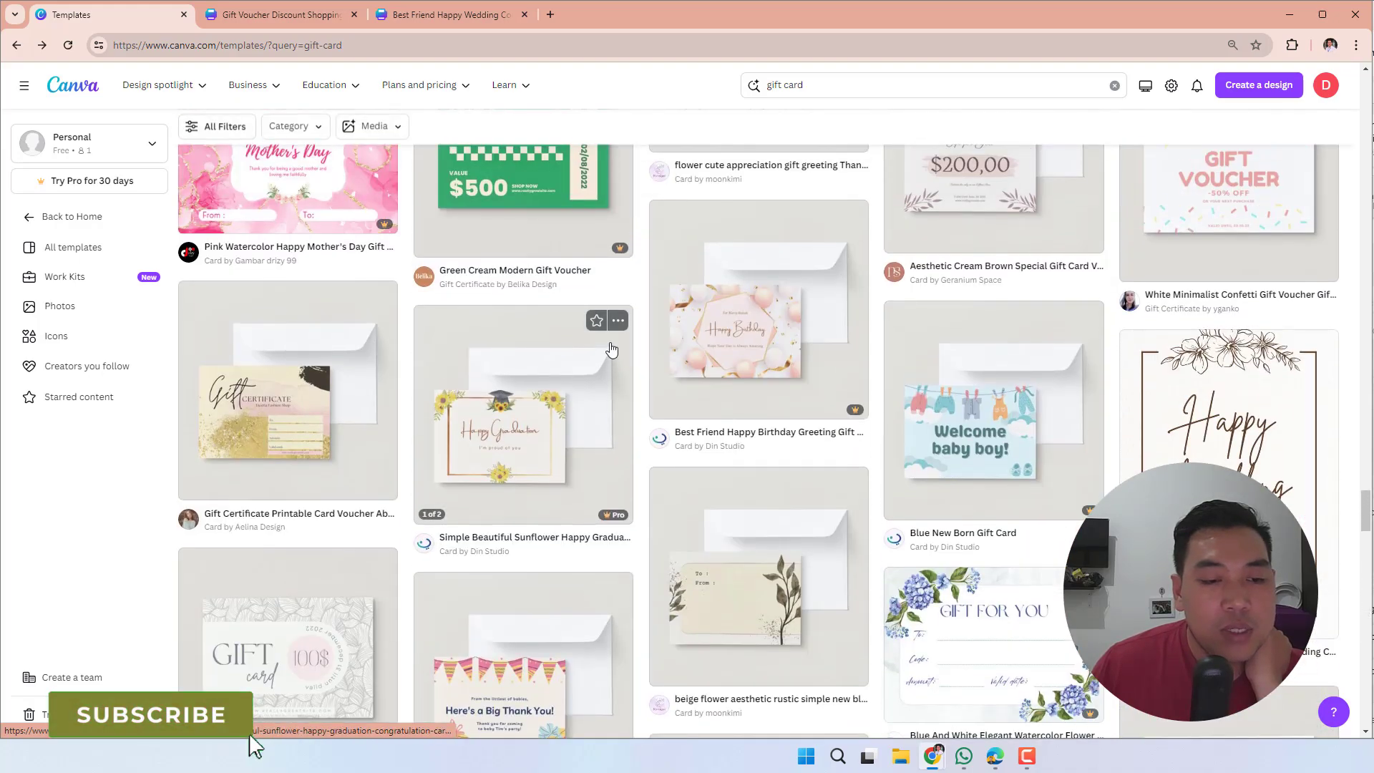
scroll(568, 600, up, 1)
scroll(570, 600, down, 5)
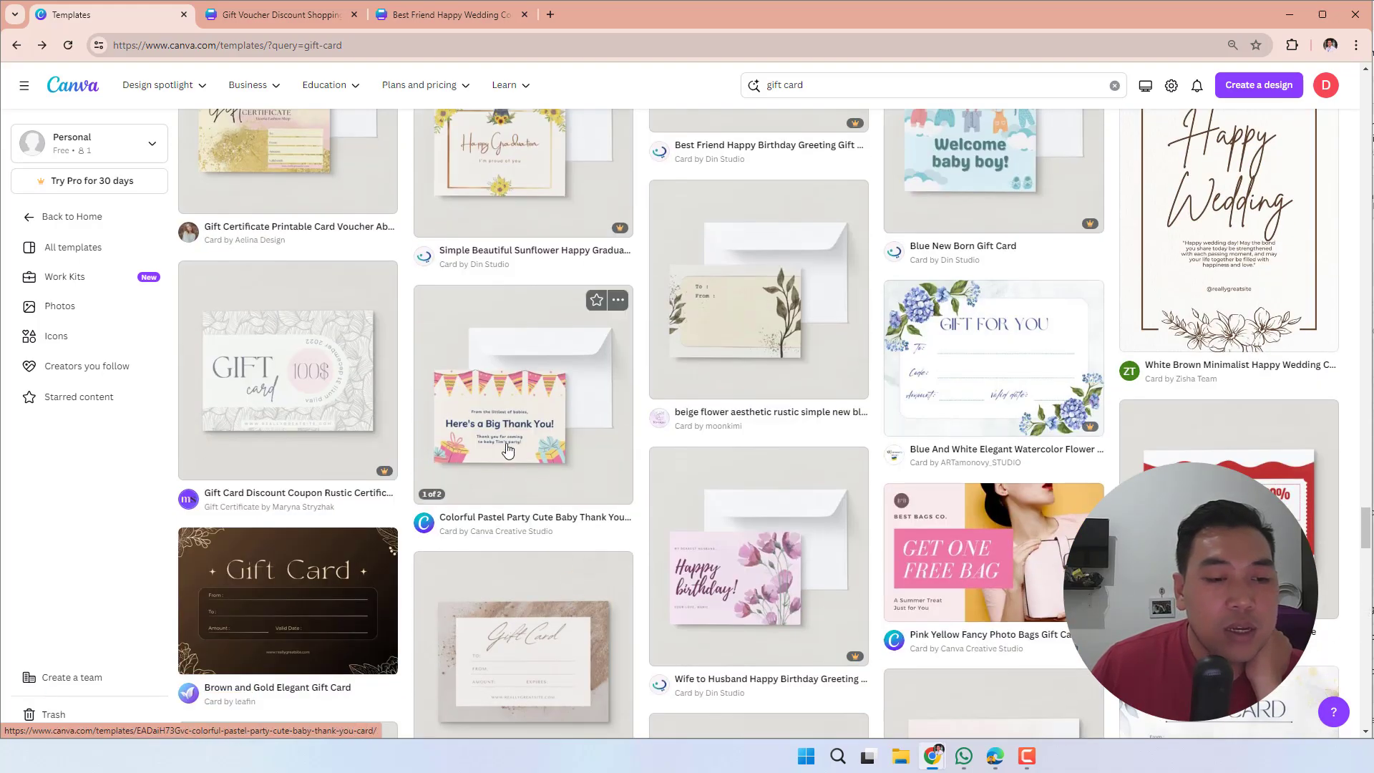
- Open the Colorful Pastel Party Cute Baby Thank You Card template in a separate browser tab and start customising it
right_click(532, 375)
click(569, 385)
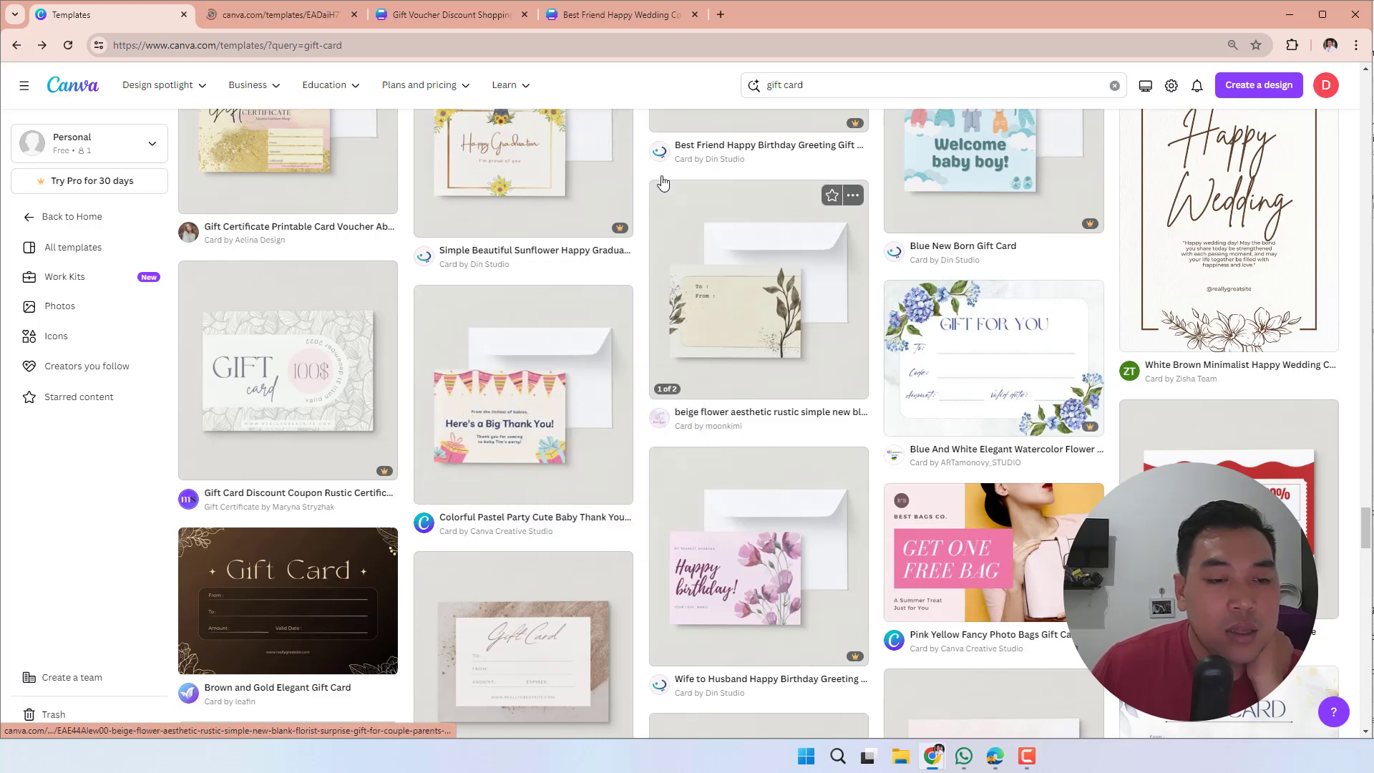
click(641, 12)
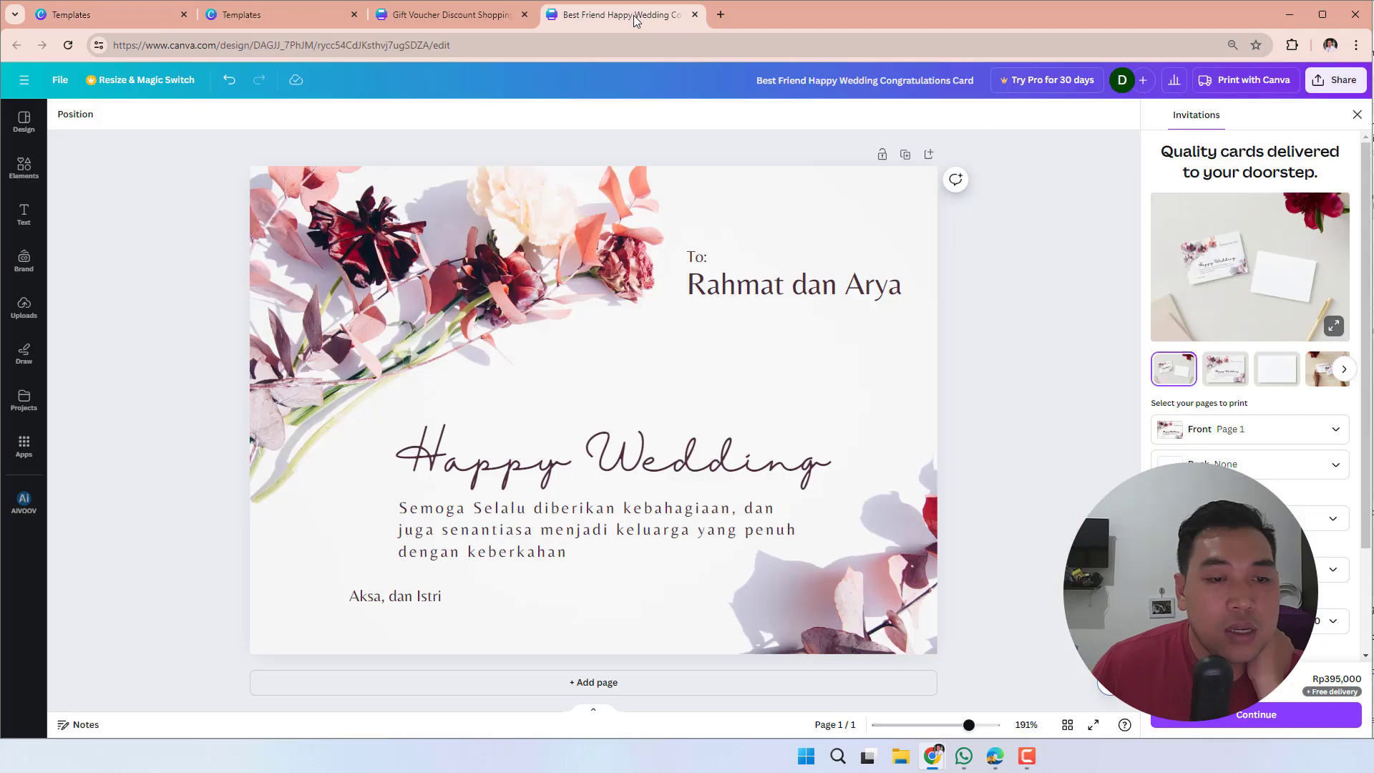
click(481, 19)
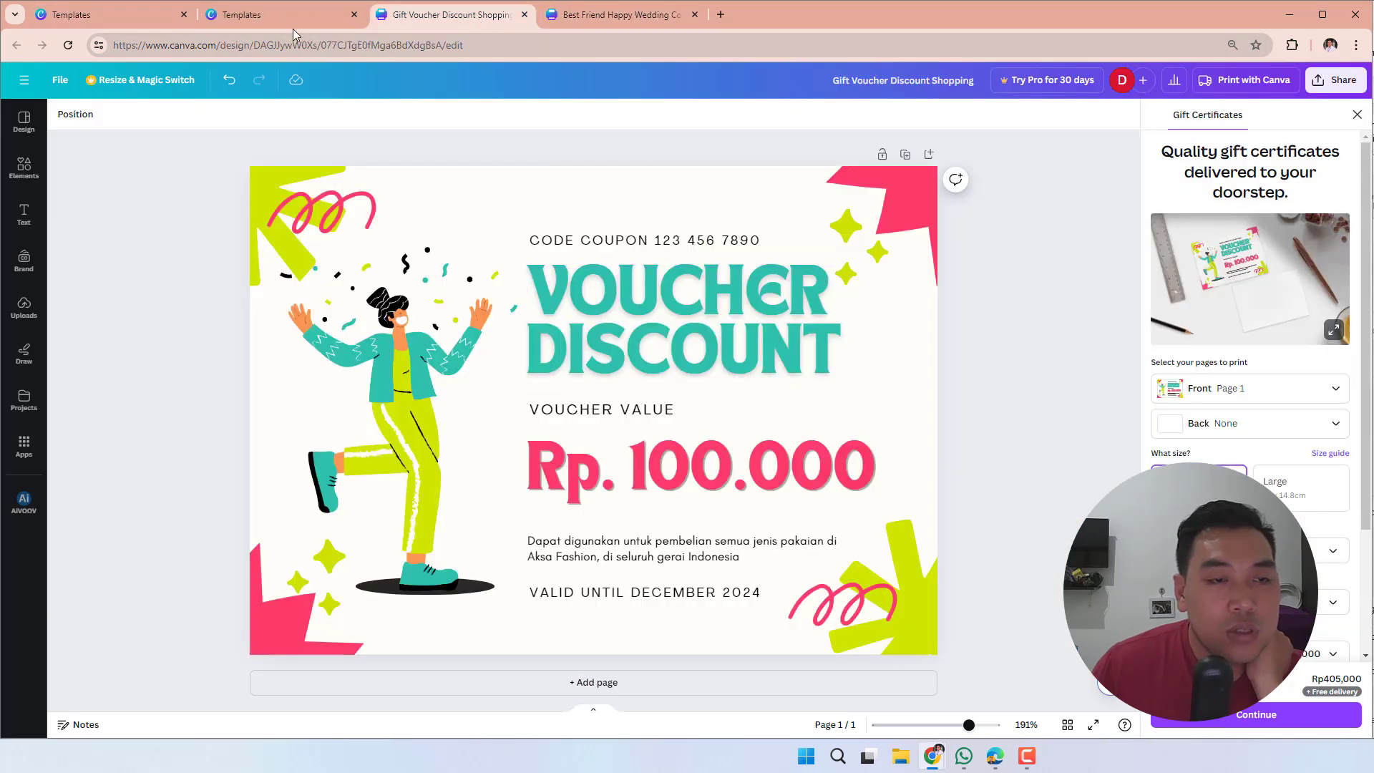
click(307, 15)
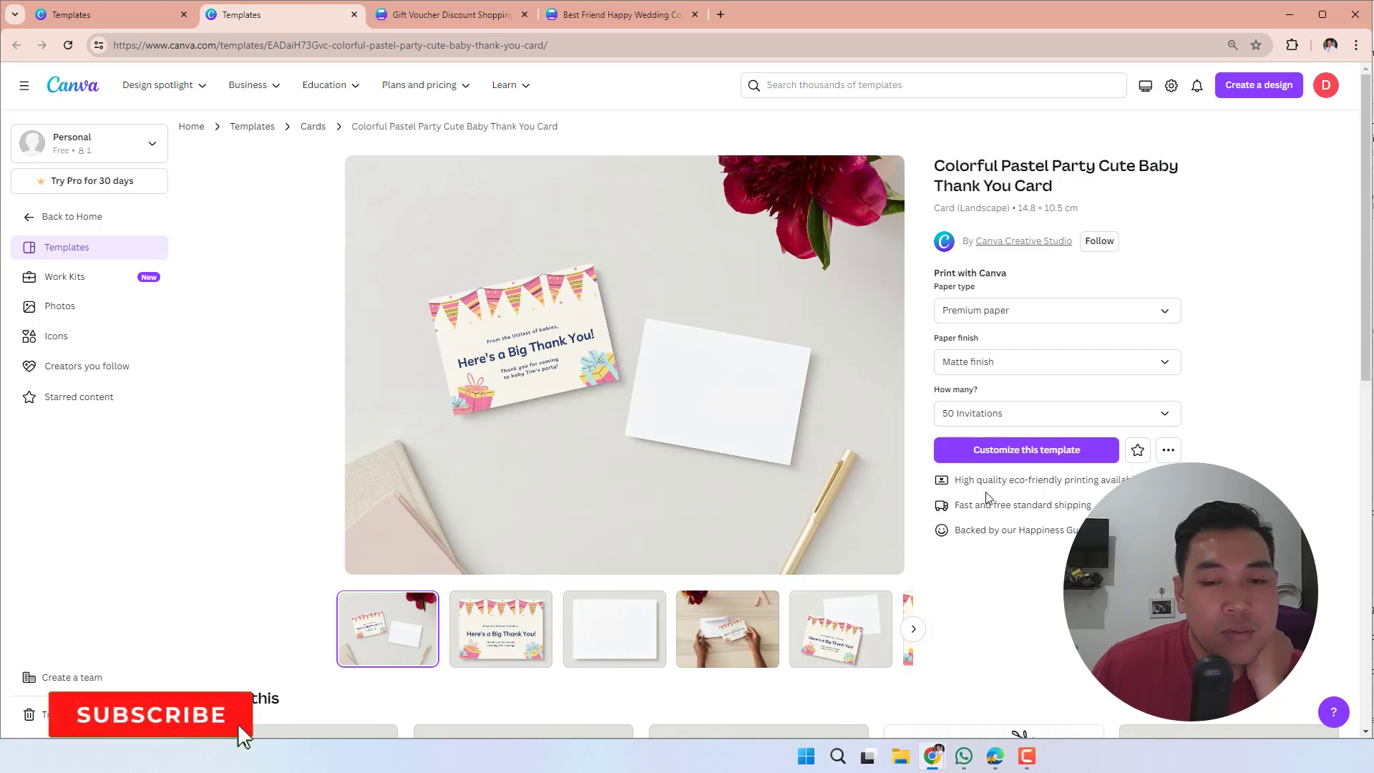
click(1007, 450)
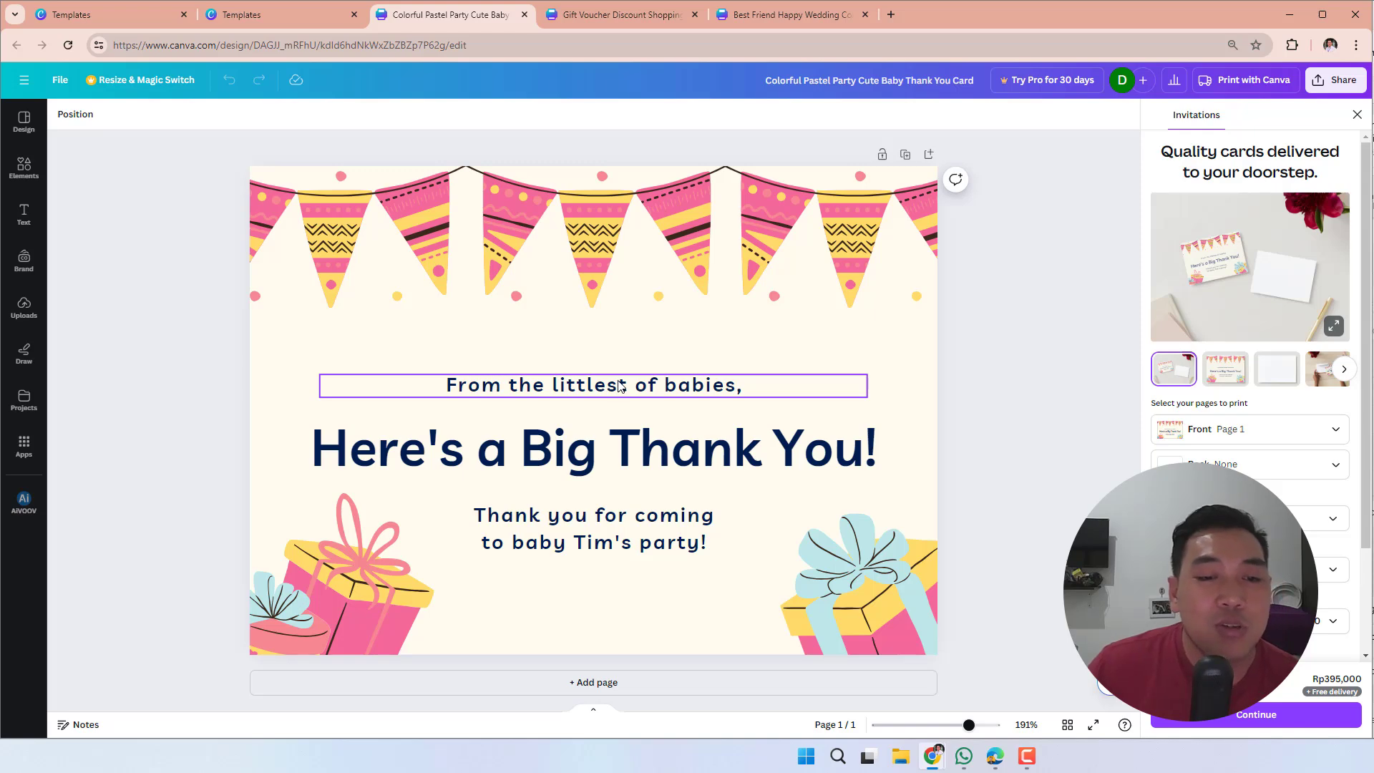
- Replace the small line above the main heading with "Selamat Ulang Tahun"
triple_click(621, 385)
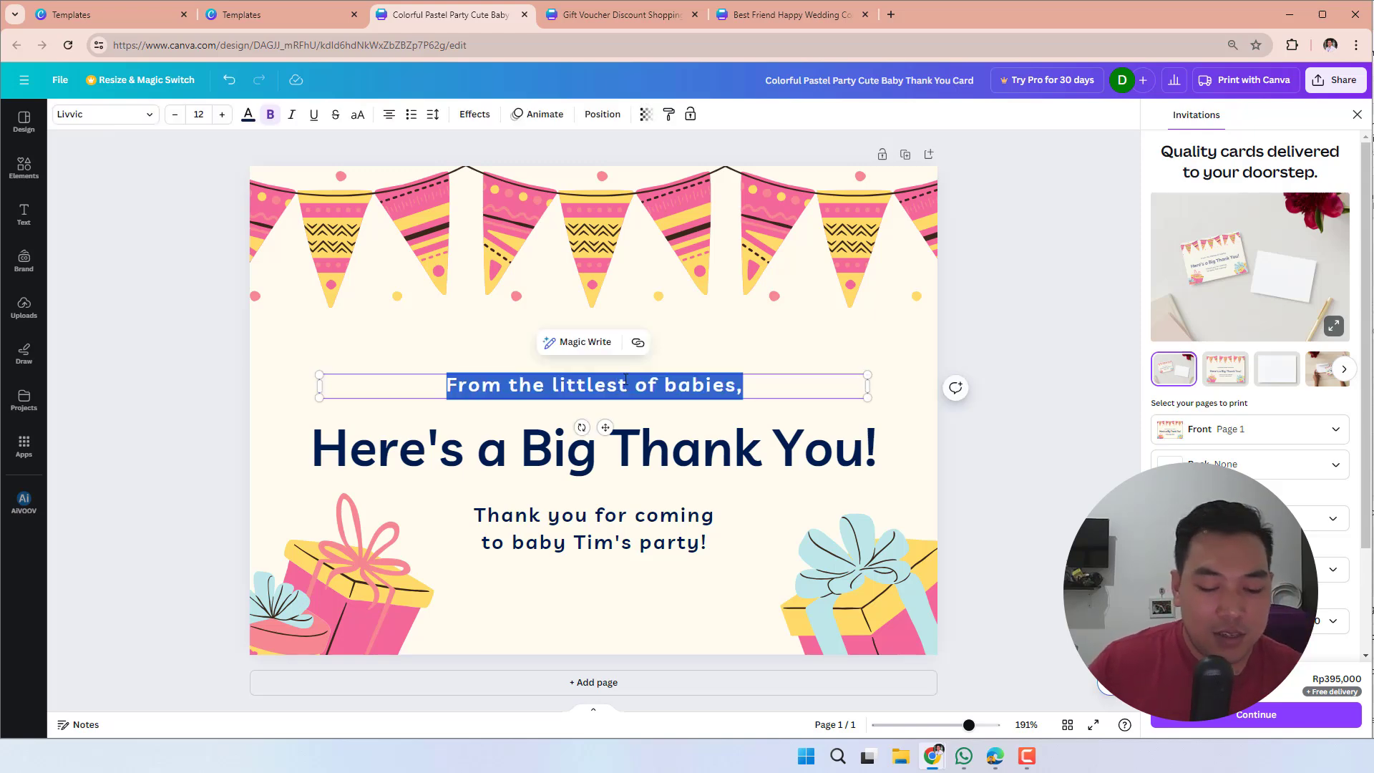
text(Selamat Ula)
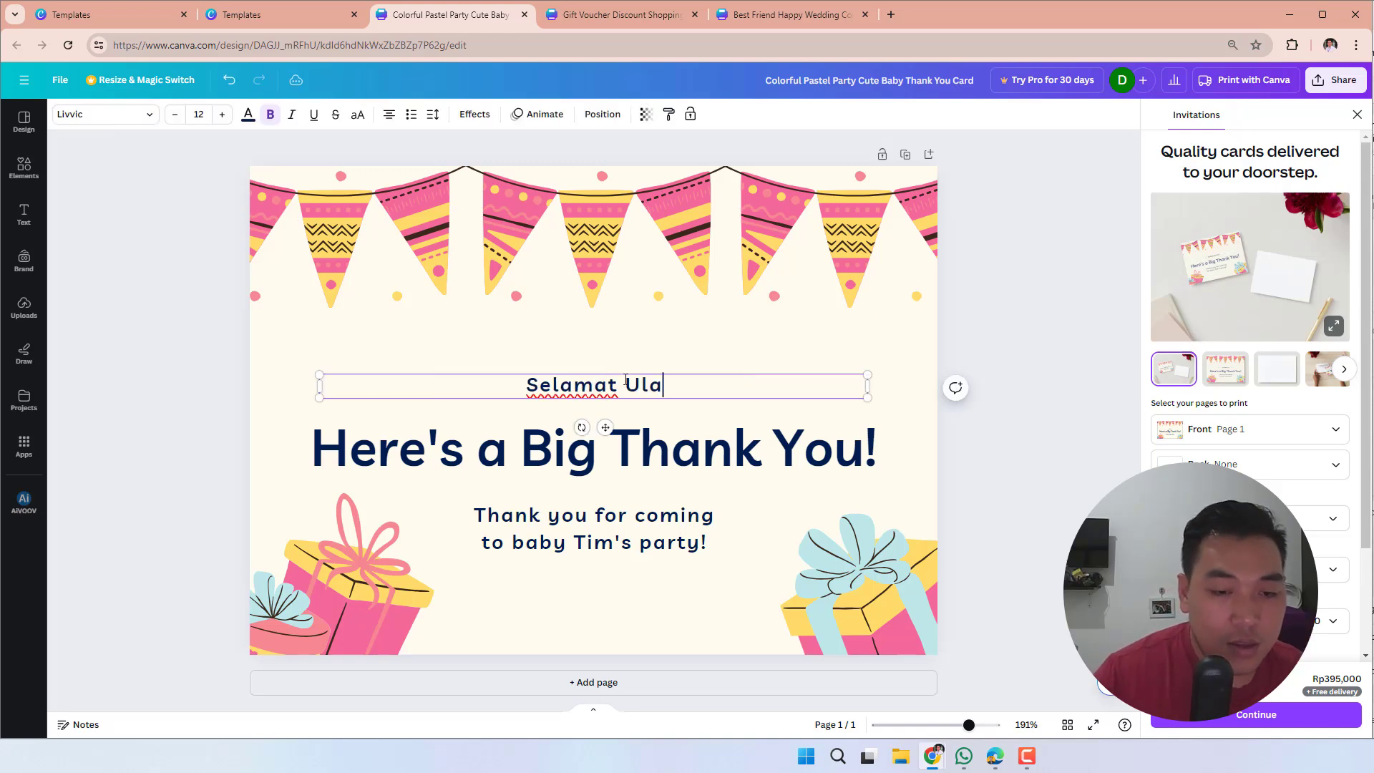
text(ng Tahun)
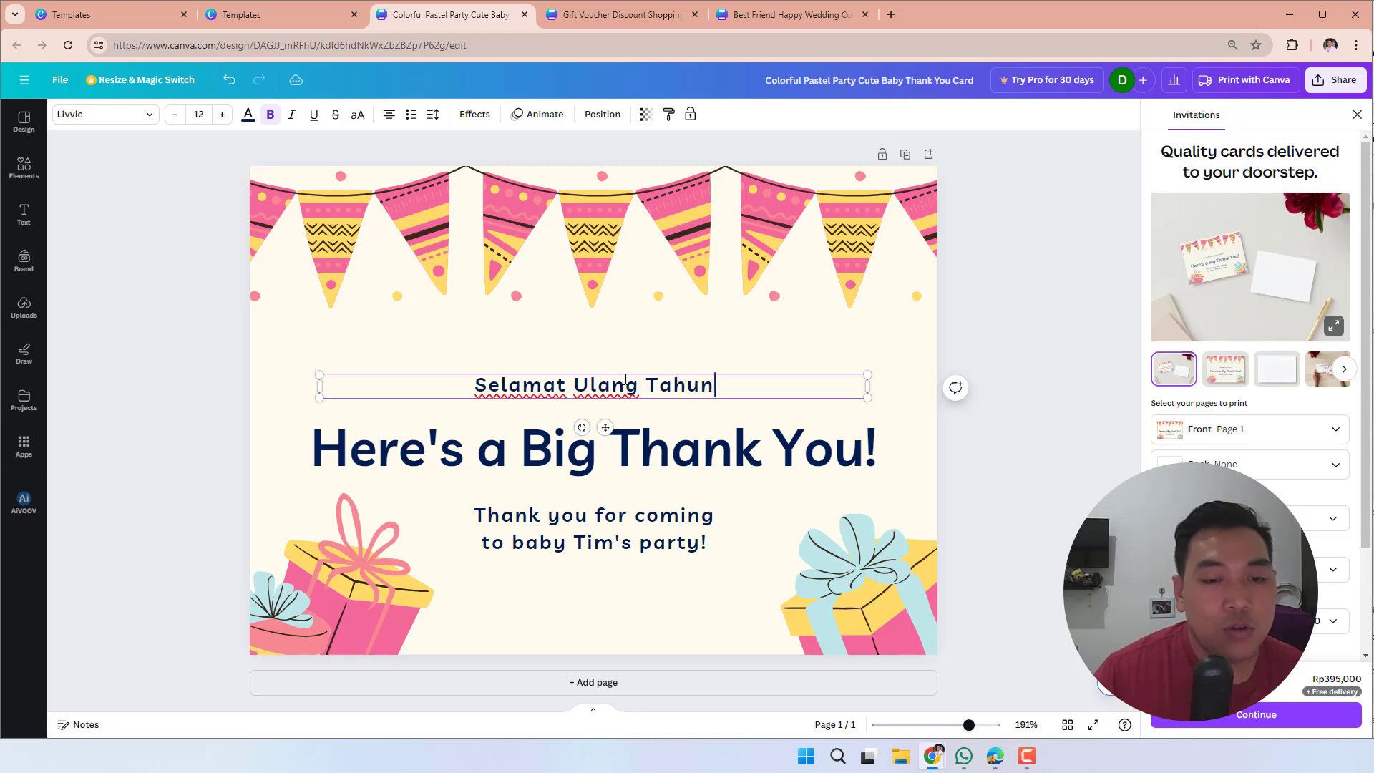
- Replace the large "Here's a Big Thank You!" heading with the birthday child's name followed by "yang ke-2"
click(533, 445)
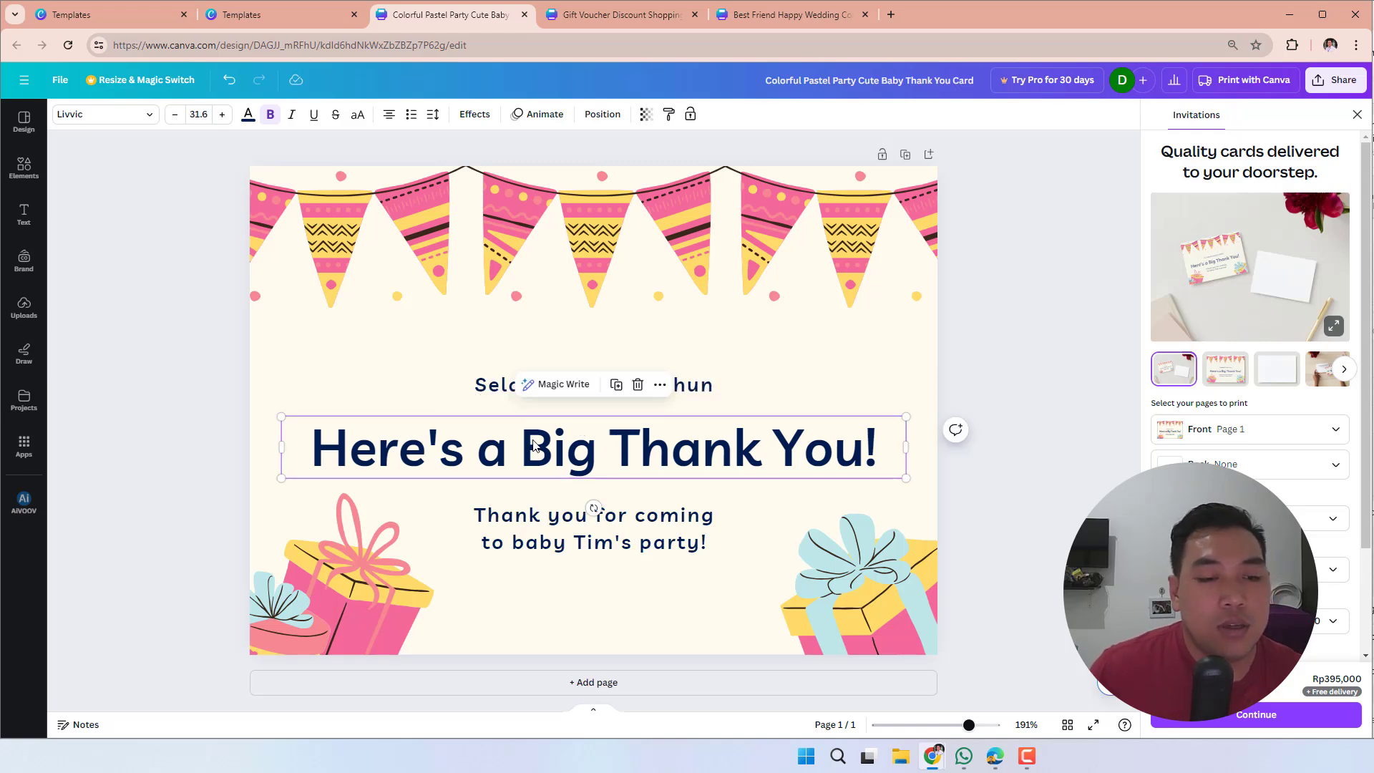
double_click(561, 444)
text(A)
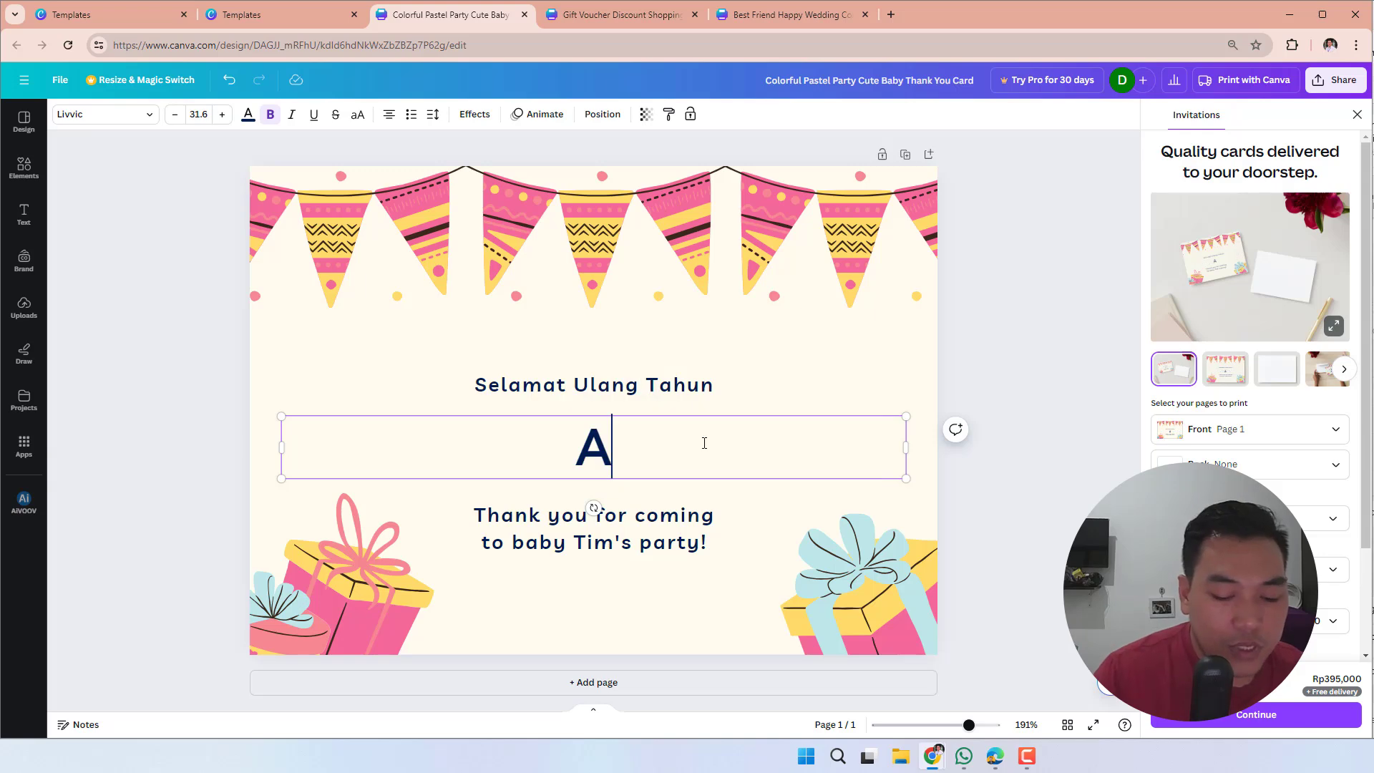
text(ksa )
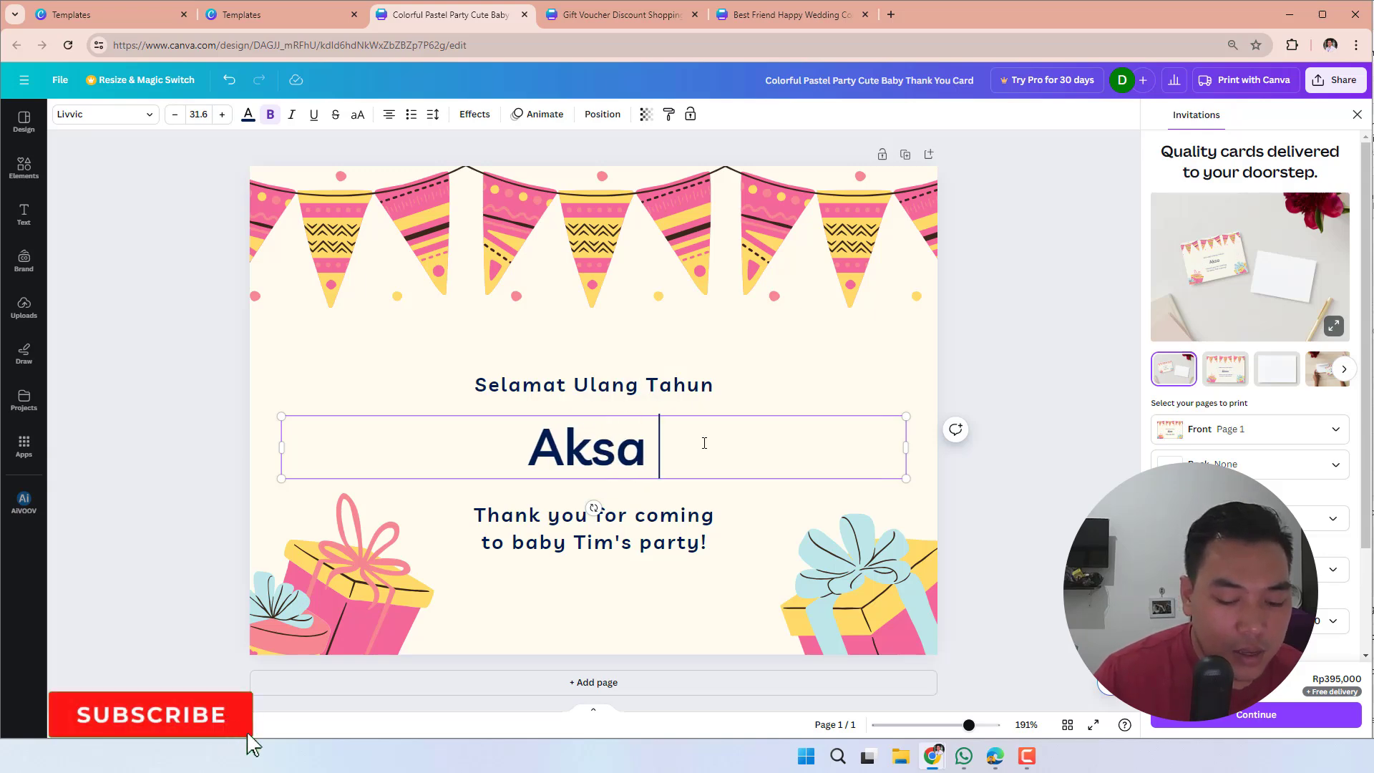
text(yang ke-2)
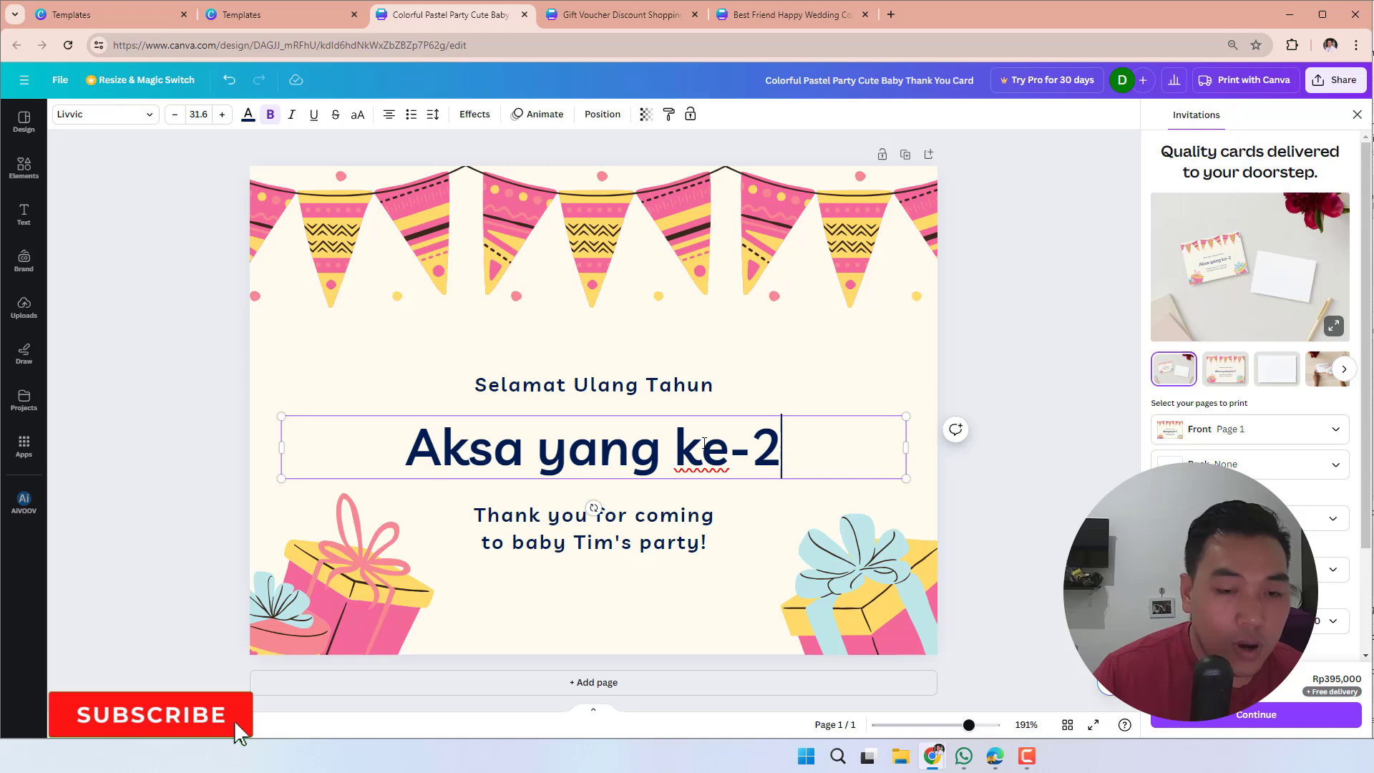
- Select the whole two-line thank-you text below the heading for editing
click(705, 520)
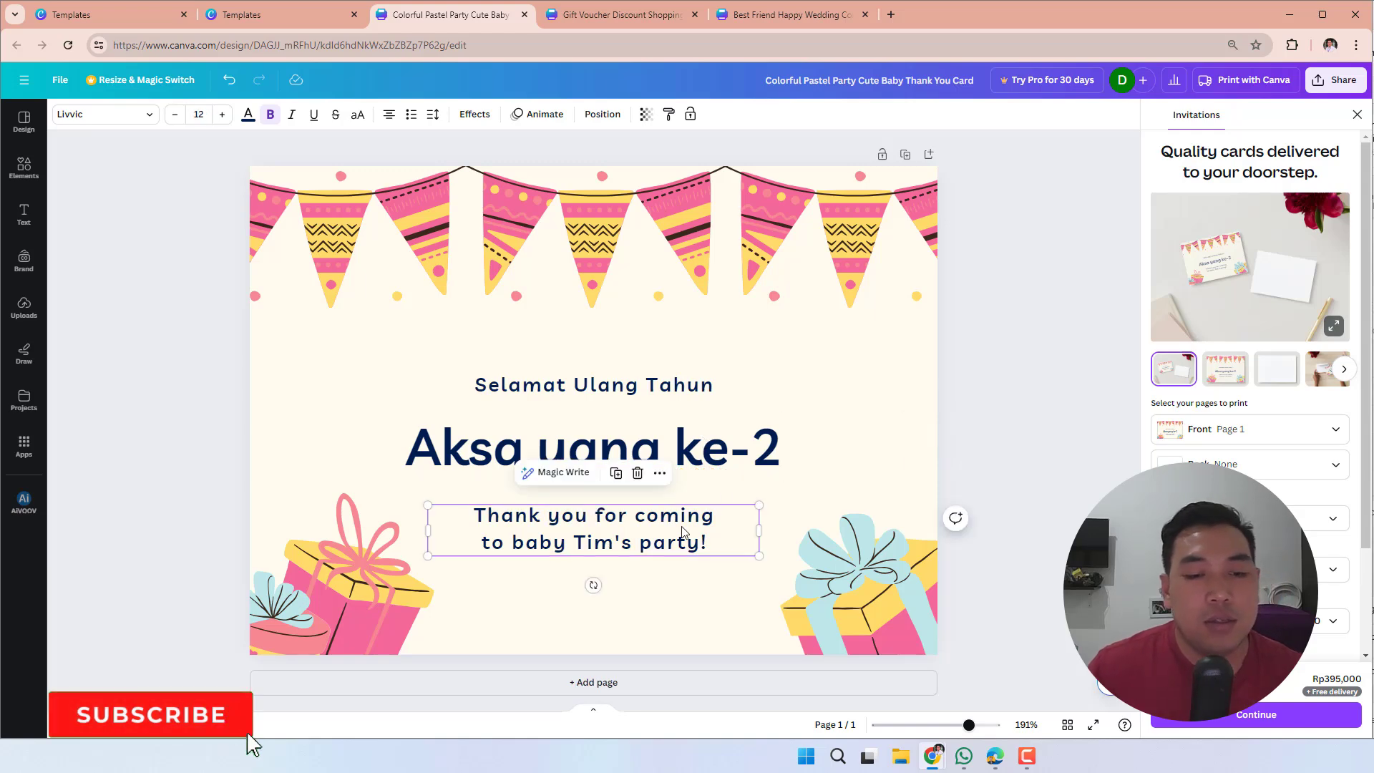
click(706, 522)
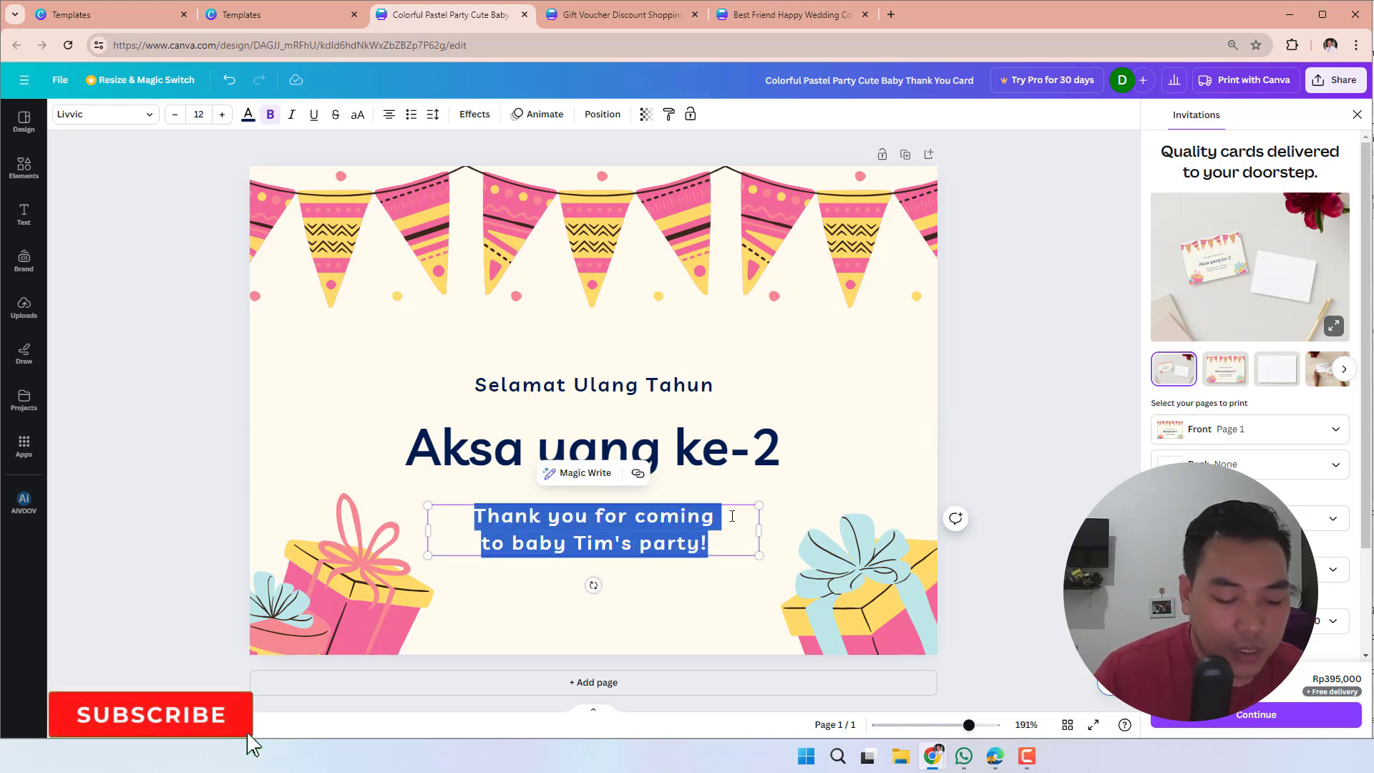